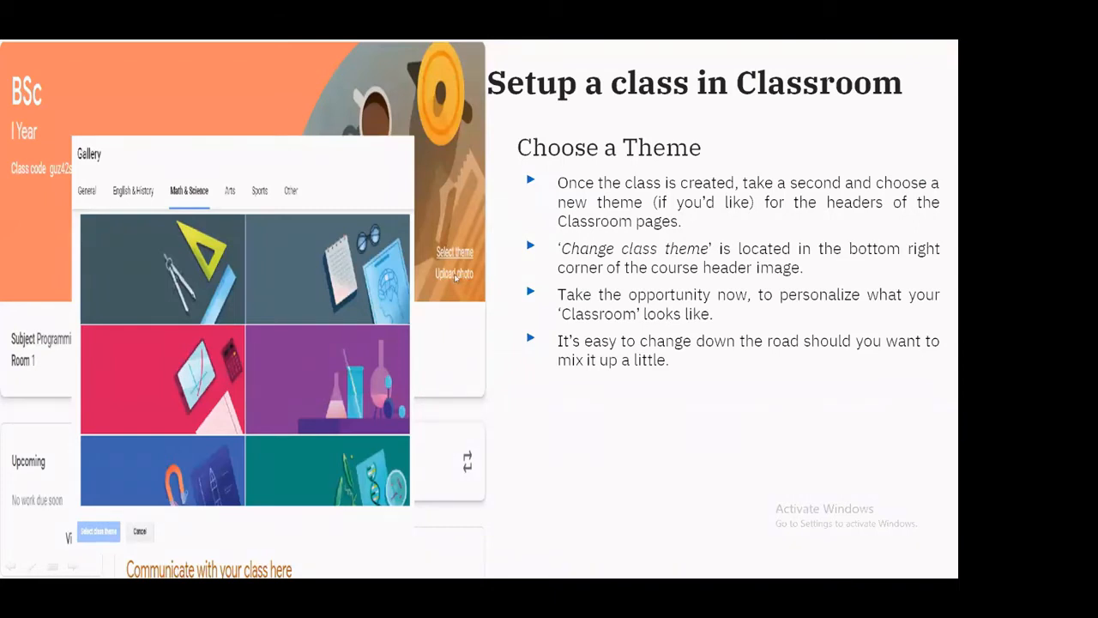
Step: Advance the slide show to the Stream Tab slide, then switch to the Chrome window
click(735, 356)
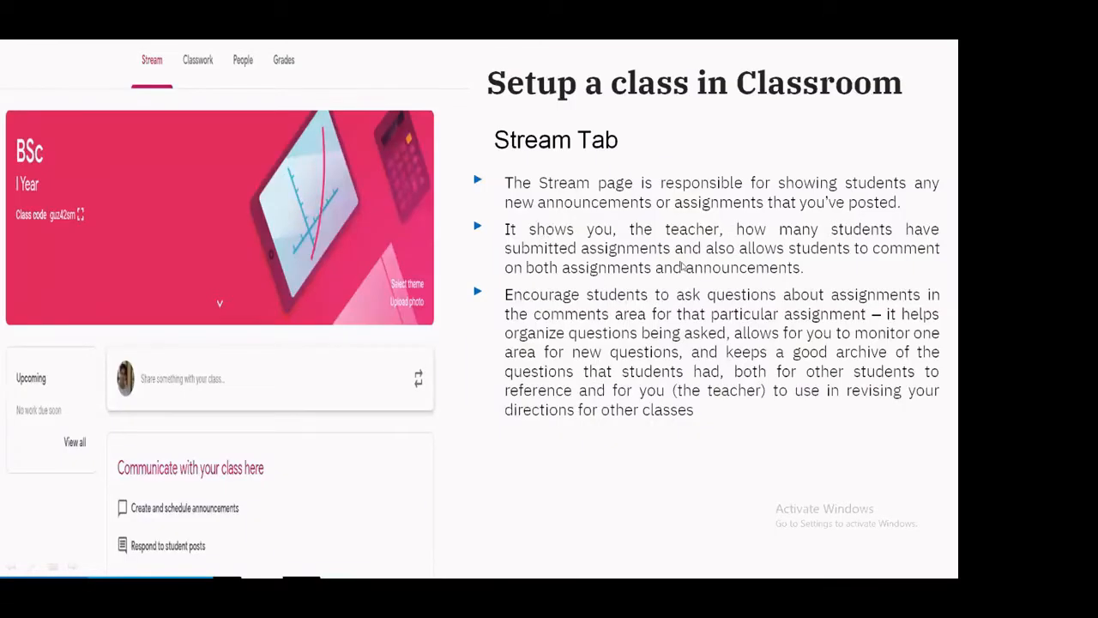
key(alt+Tab)
key(alt+Tab)
key(alt+Tab)
key(alt+Tab)
key(alt+Tab)
key(alt+Tab)
key(alt+Tab)
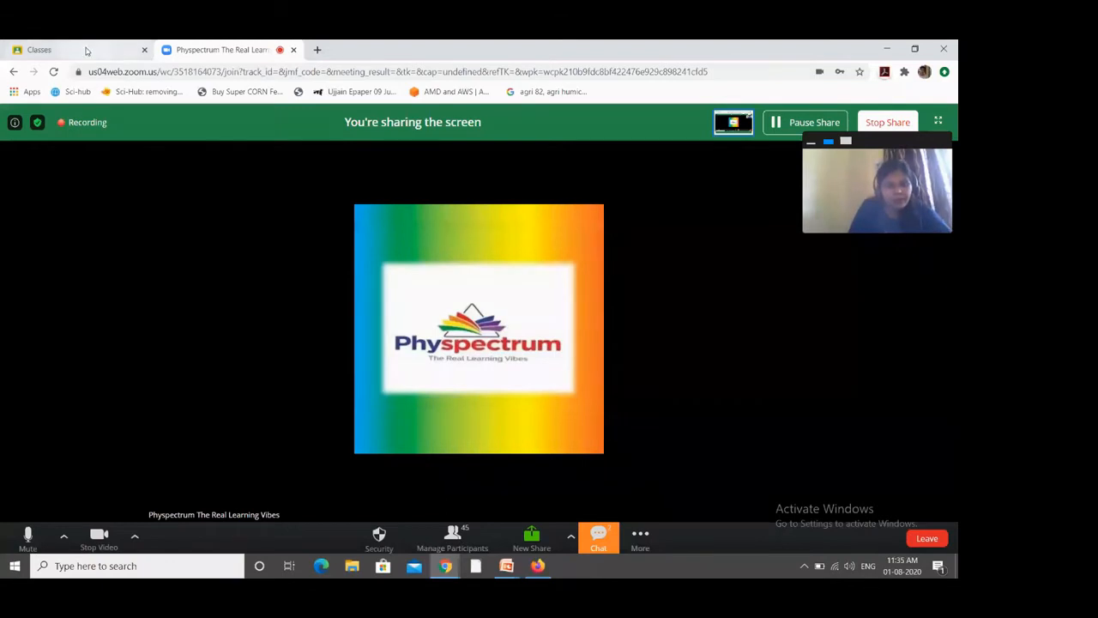
Step: Return to the Google Classroom class list and choose Create class from the + menu
click(85, 52)
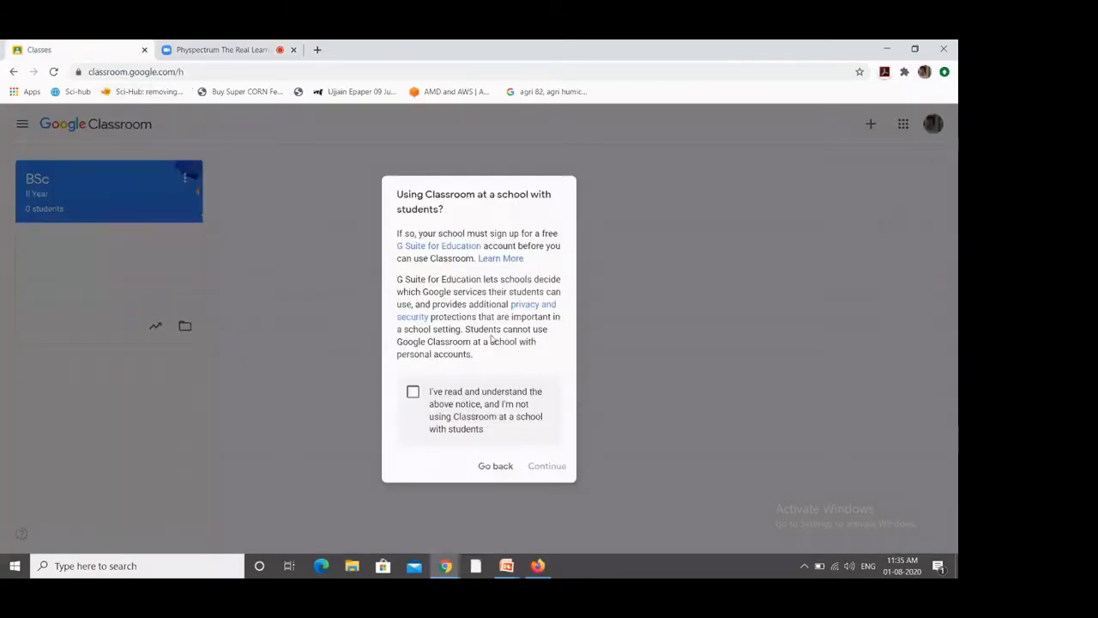
click(494, 466)
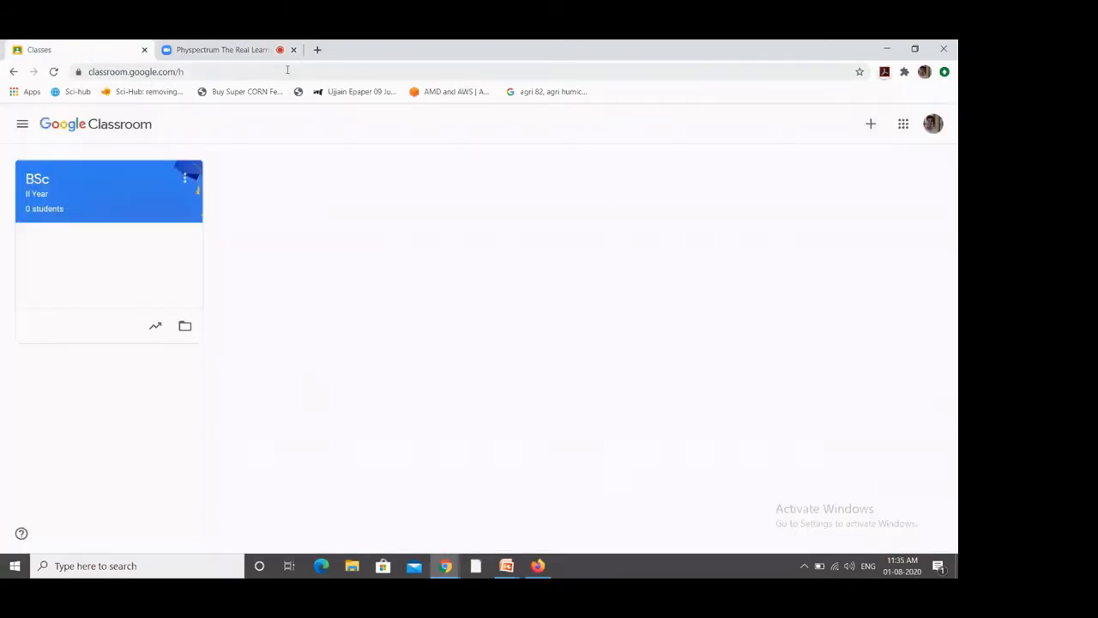
click(172, 72)
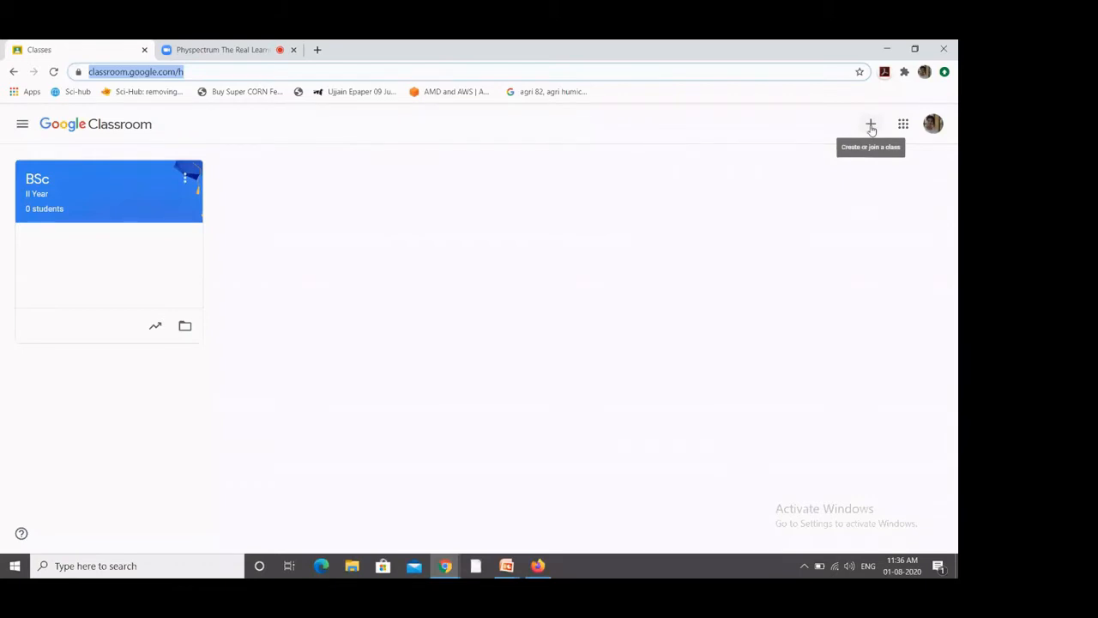
click(871, 126)
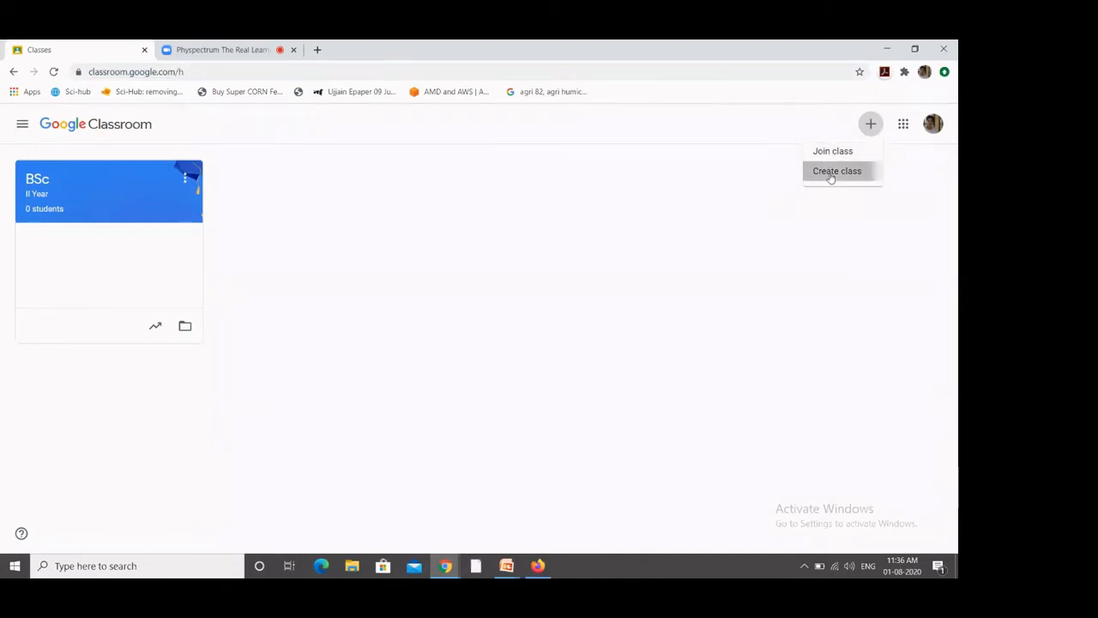
click(831, 175)
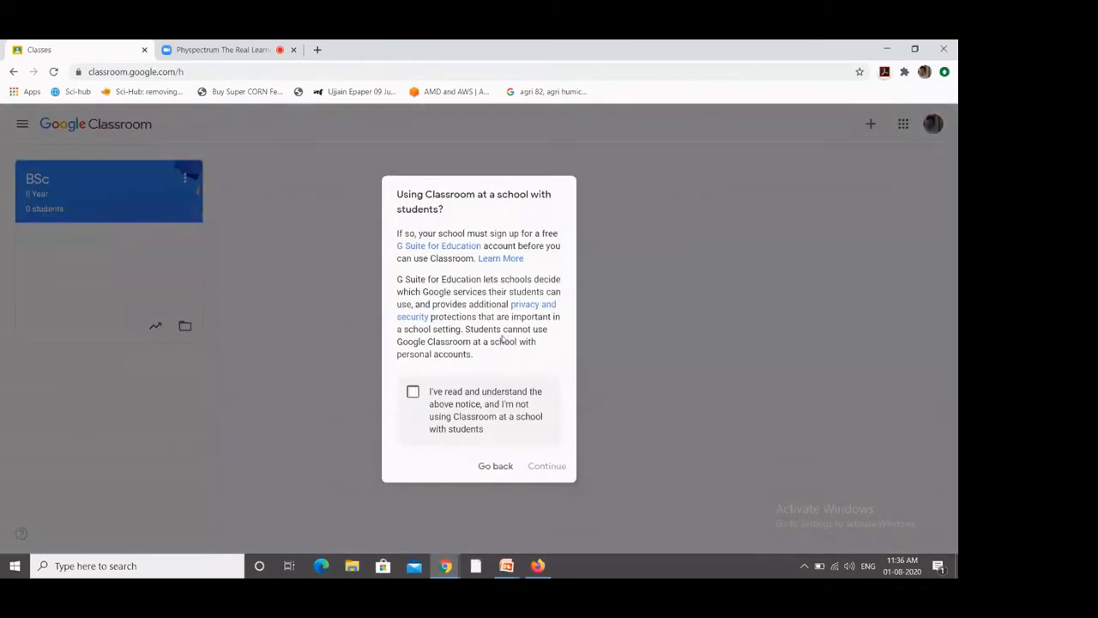
Step: Acknowledge the notice and create class 'BSc I Year', section C1, subject Architecture, room 01
click(413, 392)
click(539, 469)
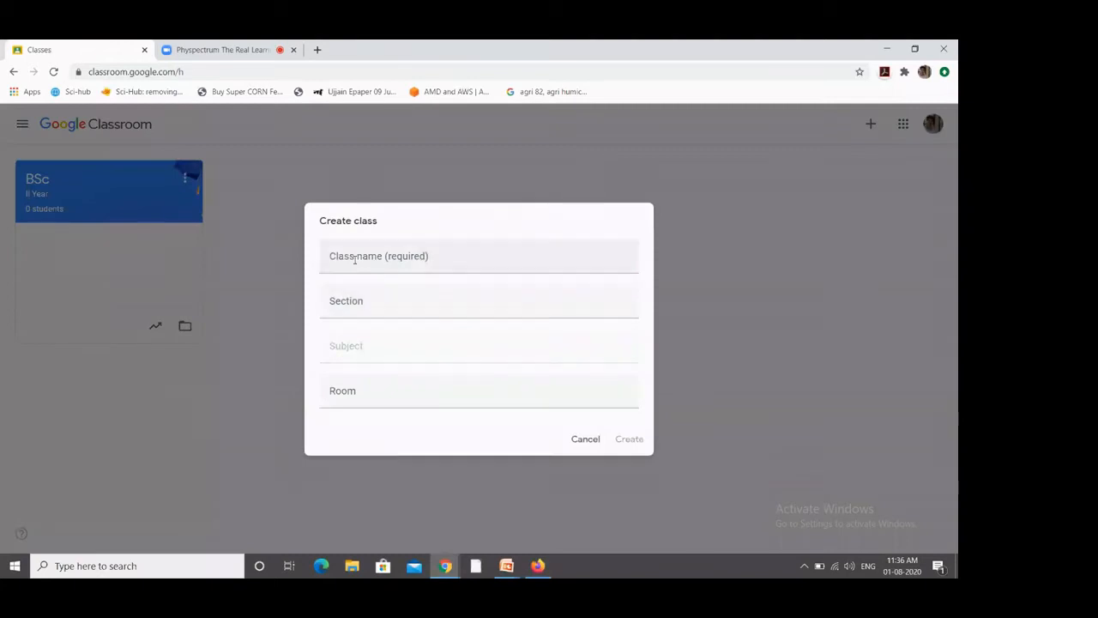
text(B)
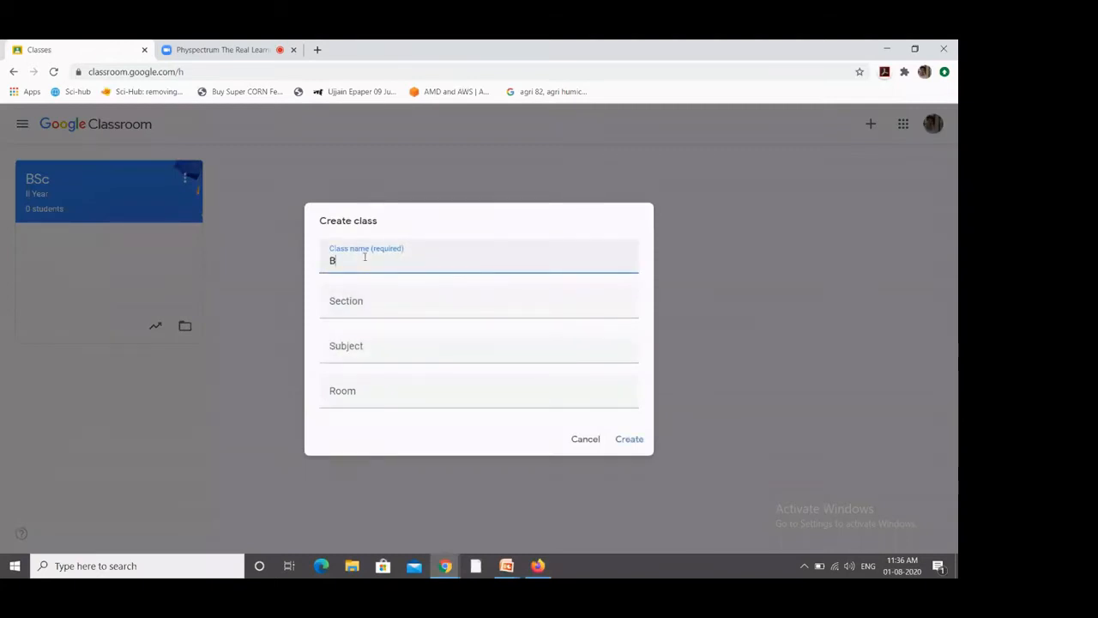
text(Sc I Year)
click(356, 311)
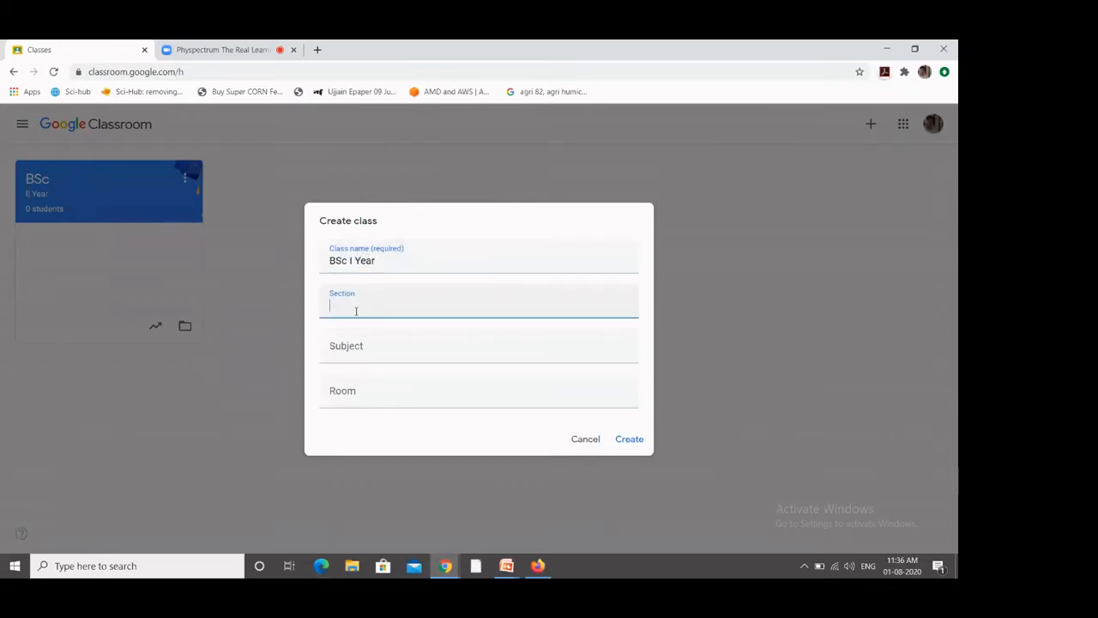
text(C1)
click(347, 352)
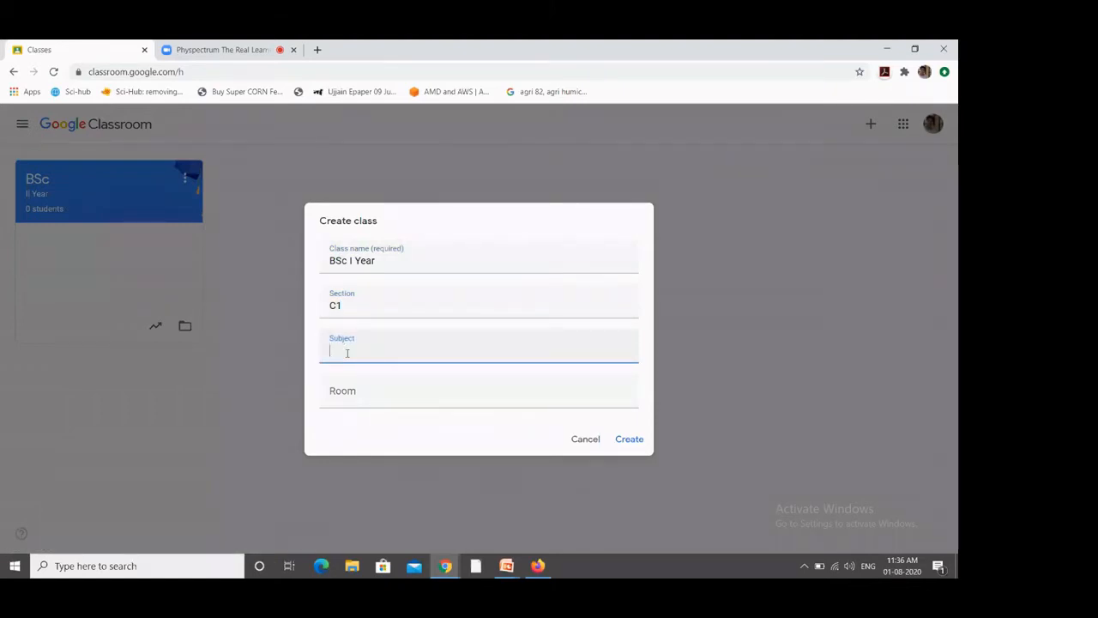
text(Architecture)
click(344, 396)
text(01)
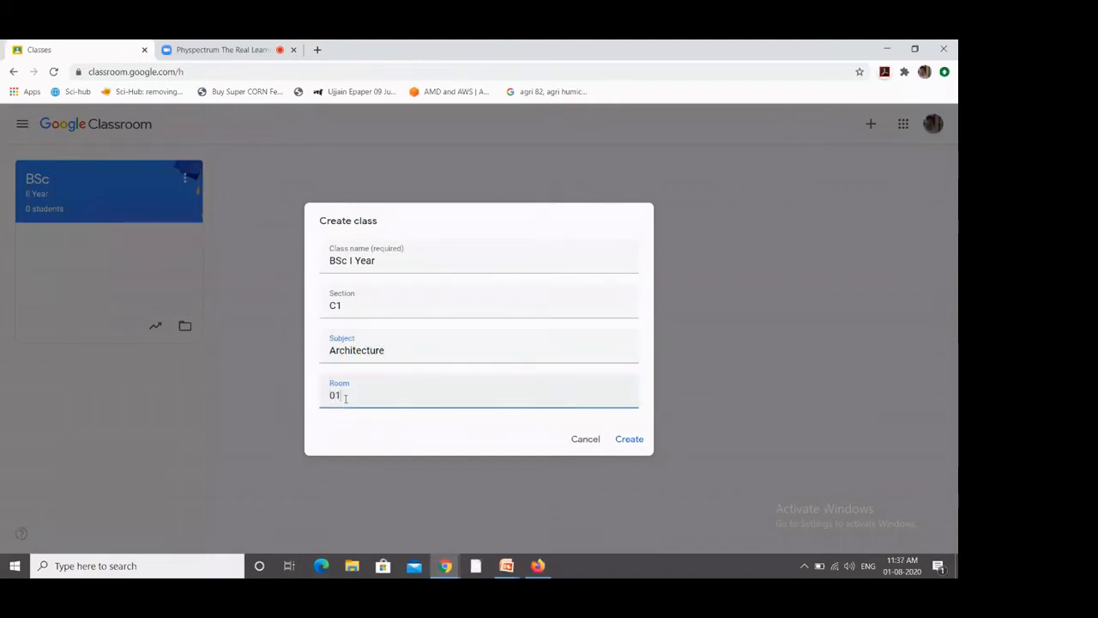
click(632, 440)
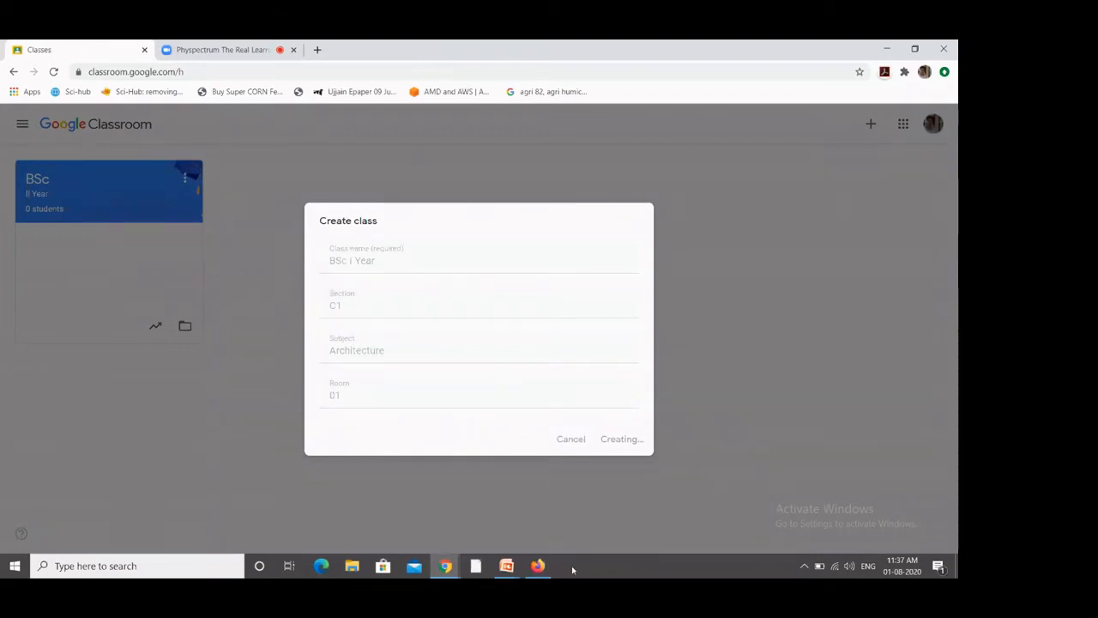
Step: Go to the Classes list from the main menu to see the new BSc I Year card
mouse_move(506, 573)
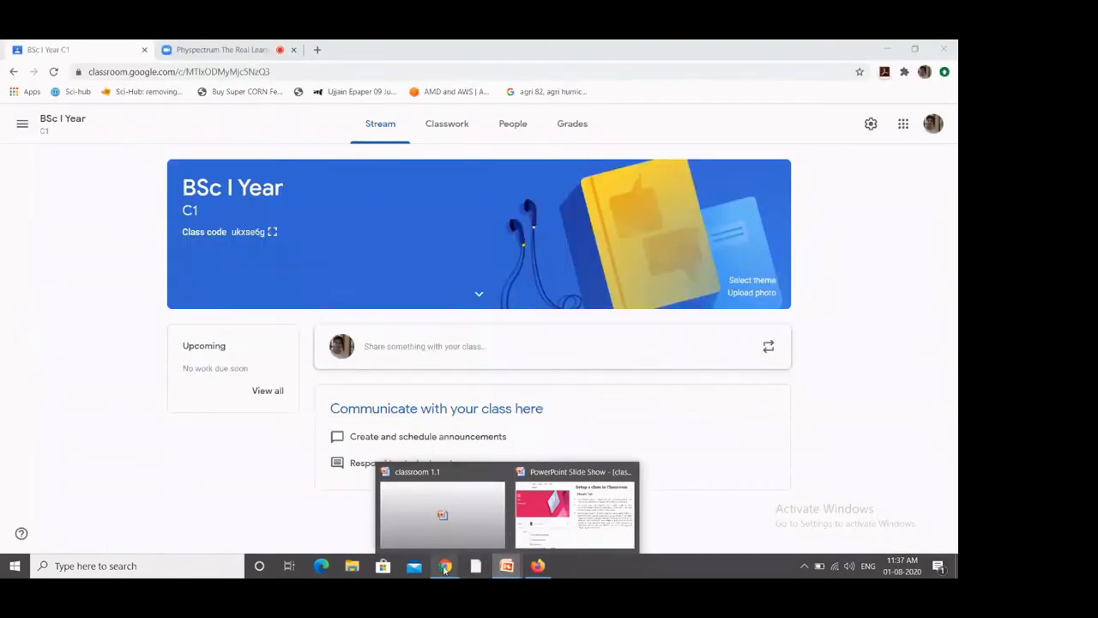
mouse_move(446, 570)
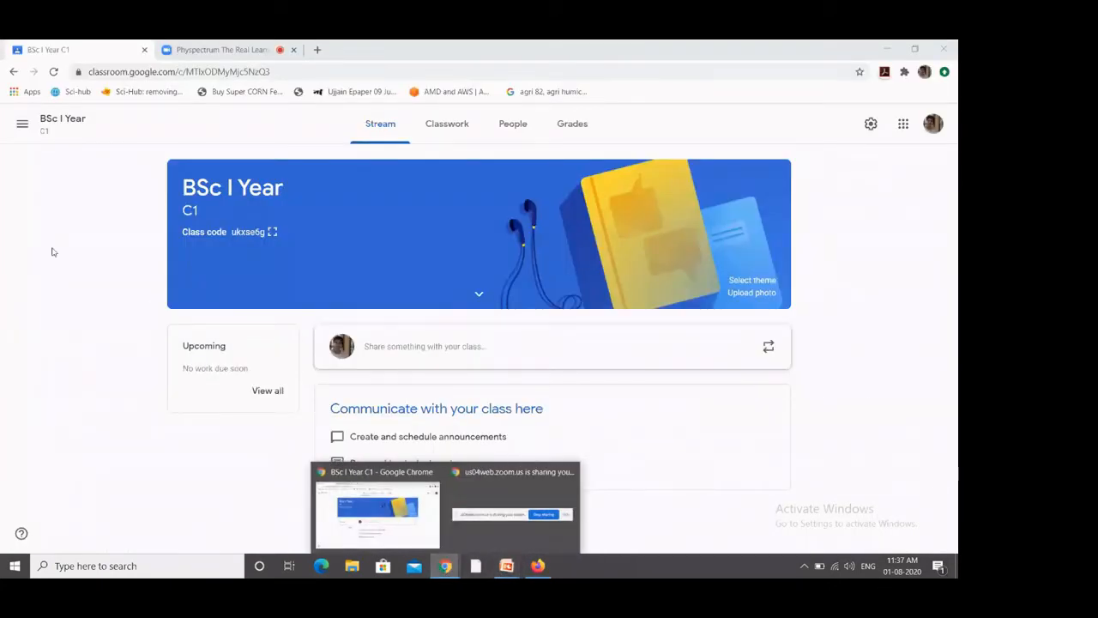
click(22, 126)
click(43, 135)
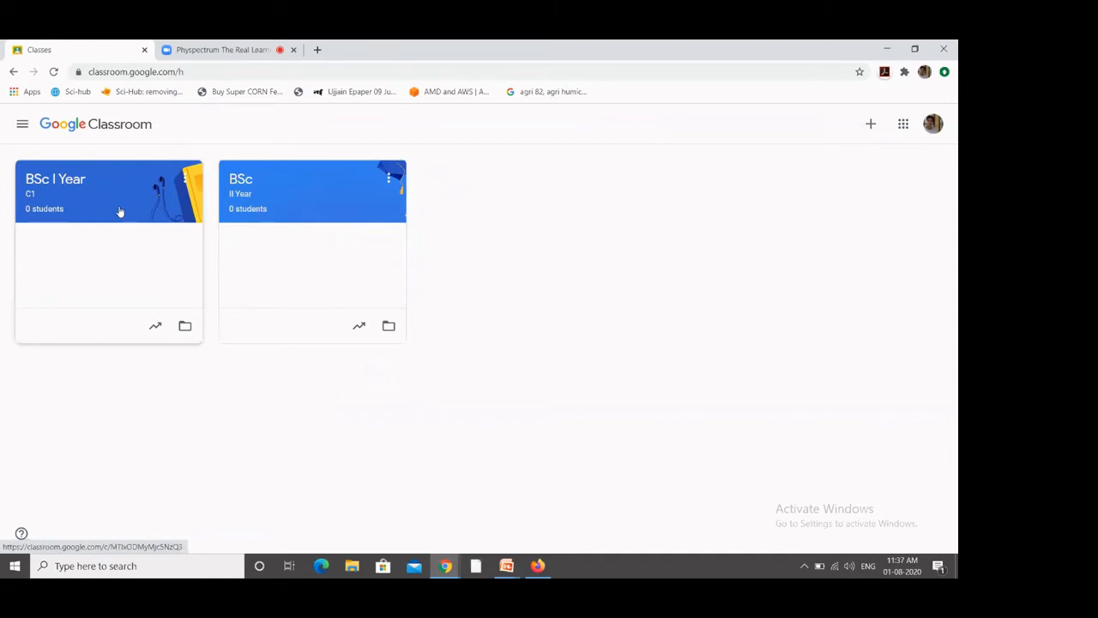
Step: Apply the Math & Science notepad-and-glasses header theme to the BSc I Year class
click(120, 212)
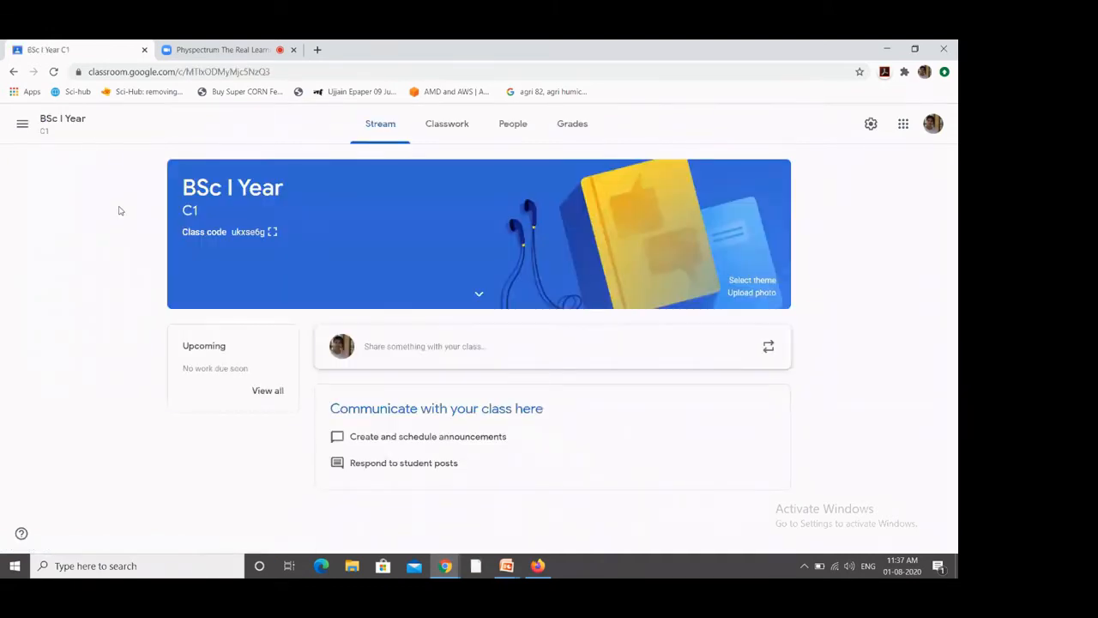
click(743, 282)
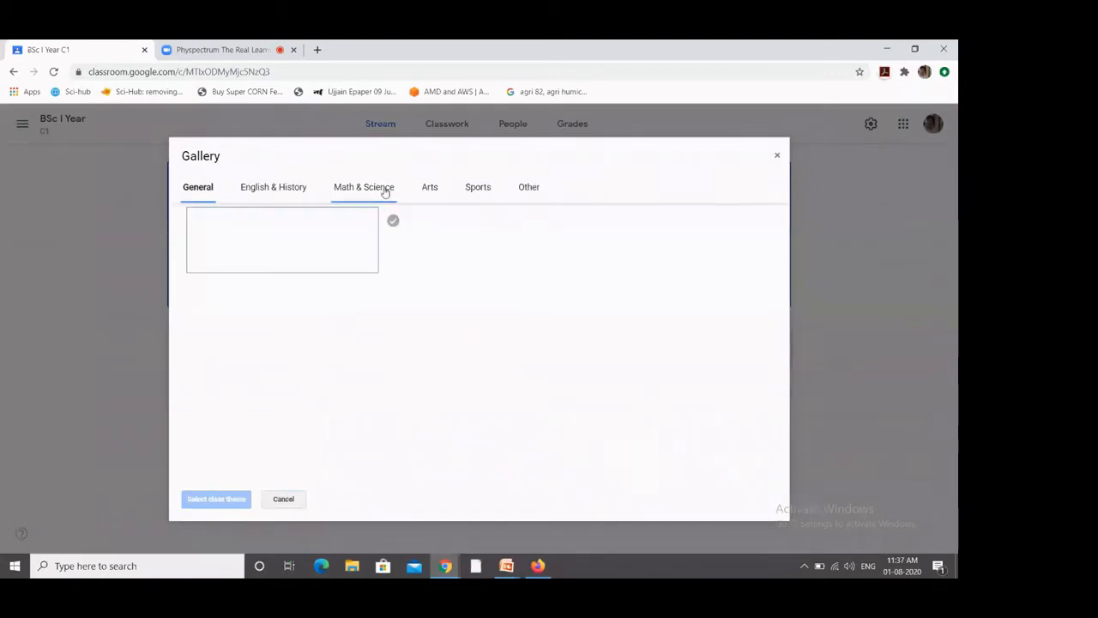
click(369, 189)
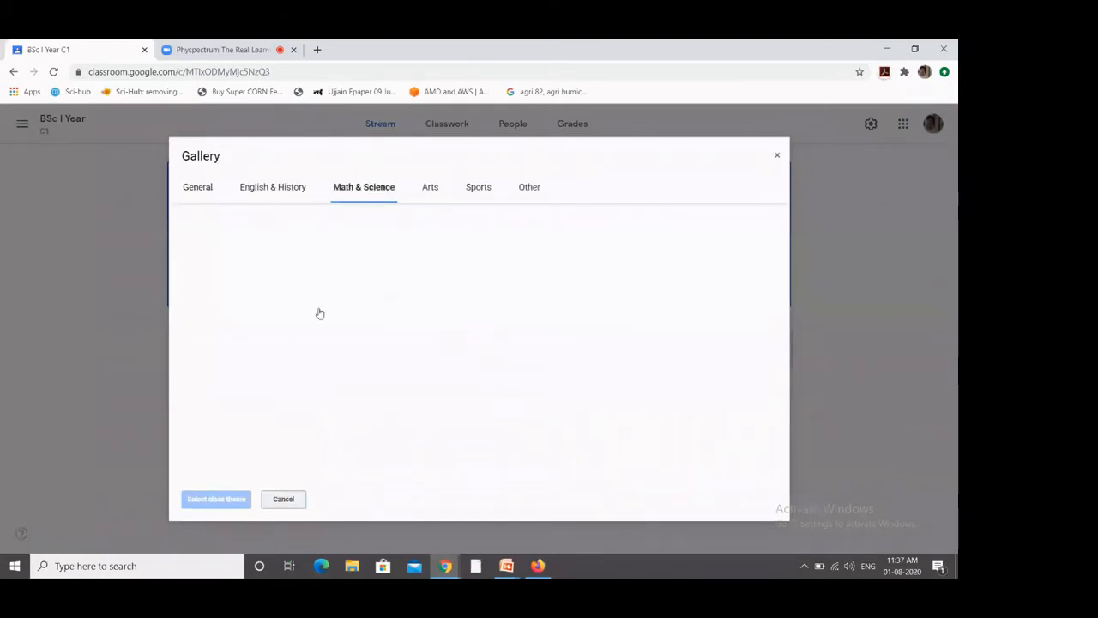
click(467, 244)
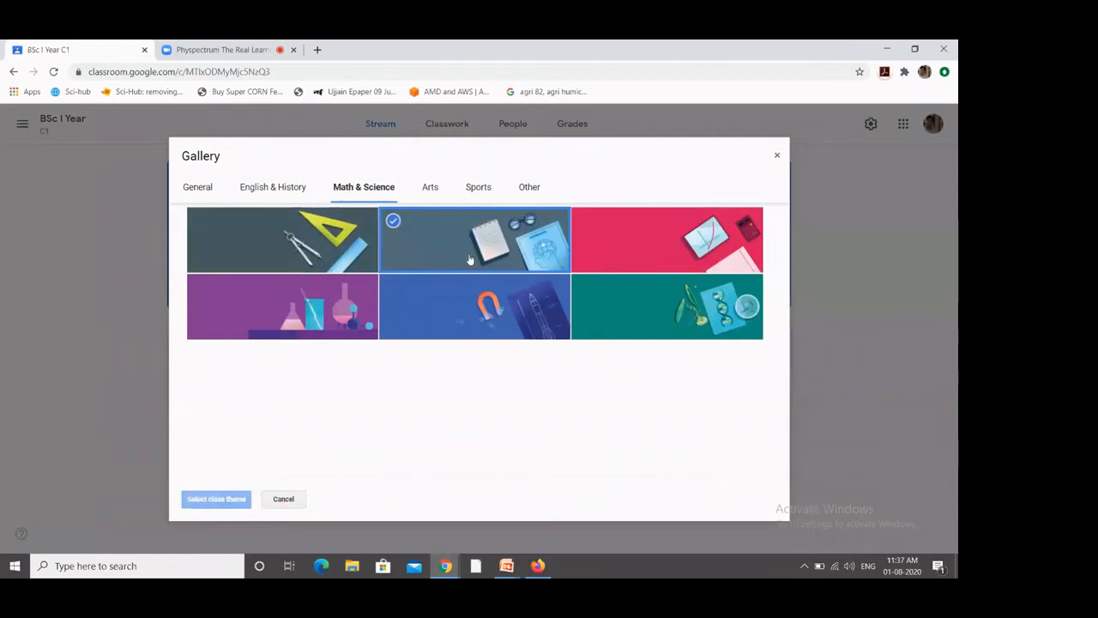
click(219, 500)
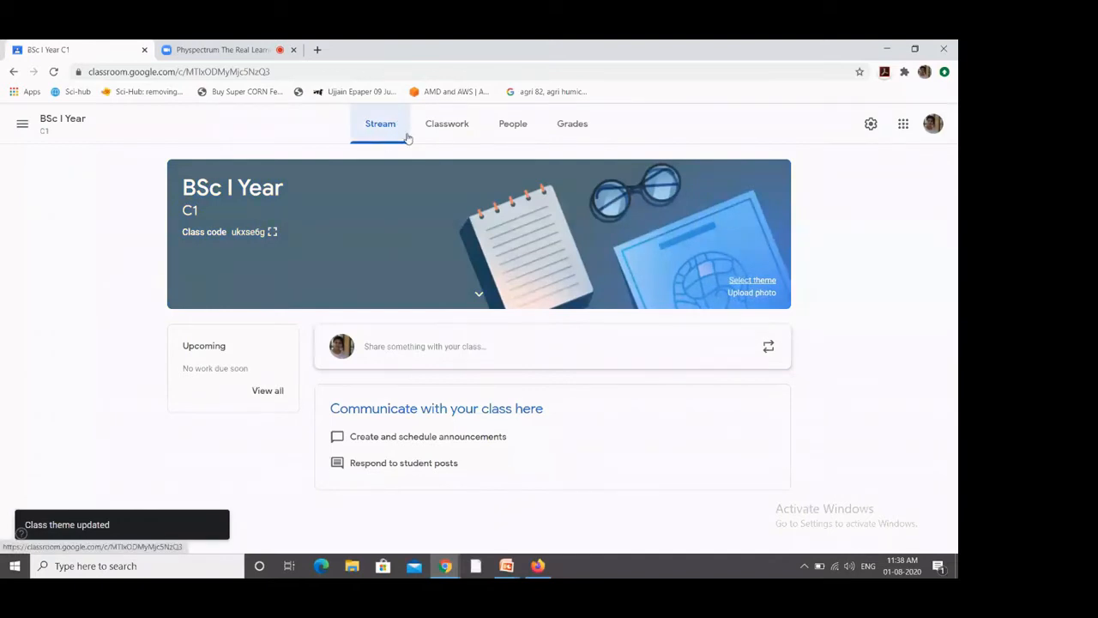
Step: View the Classwork, People and Grades pages, then return to the Stream Tab slide
click(459, 131)
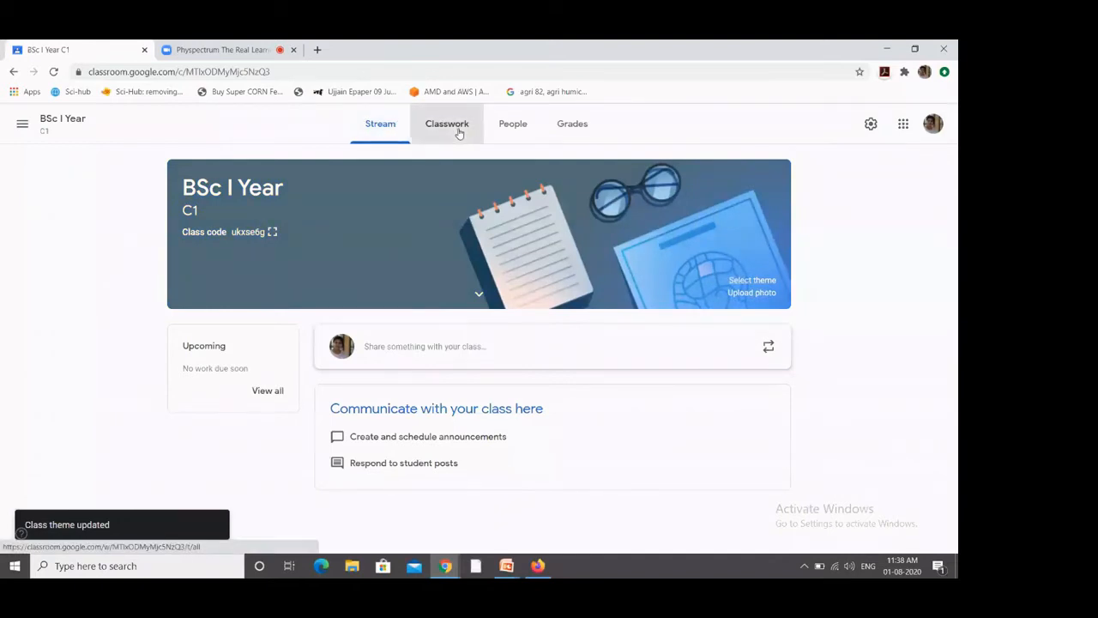
click(515, 127)
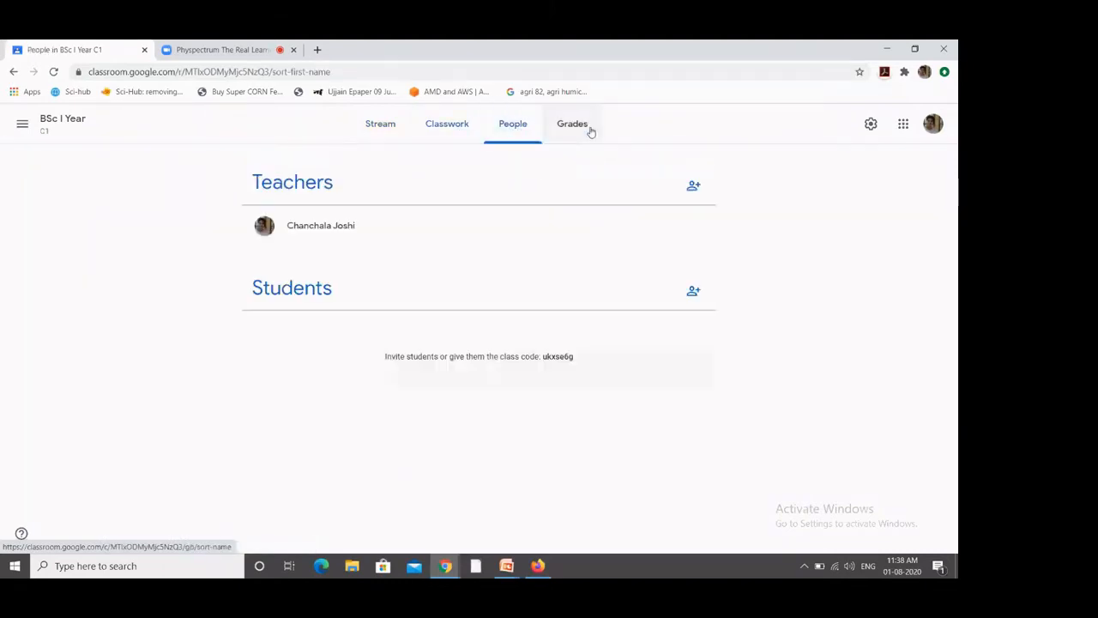
click(572, 125)
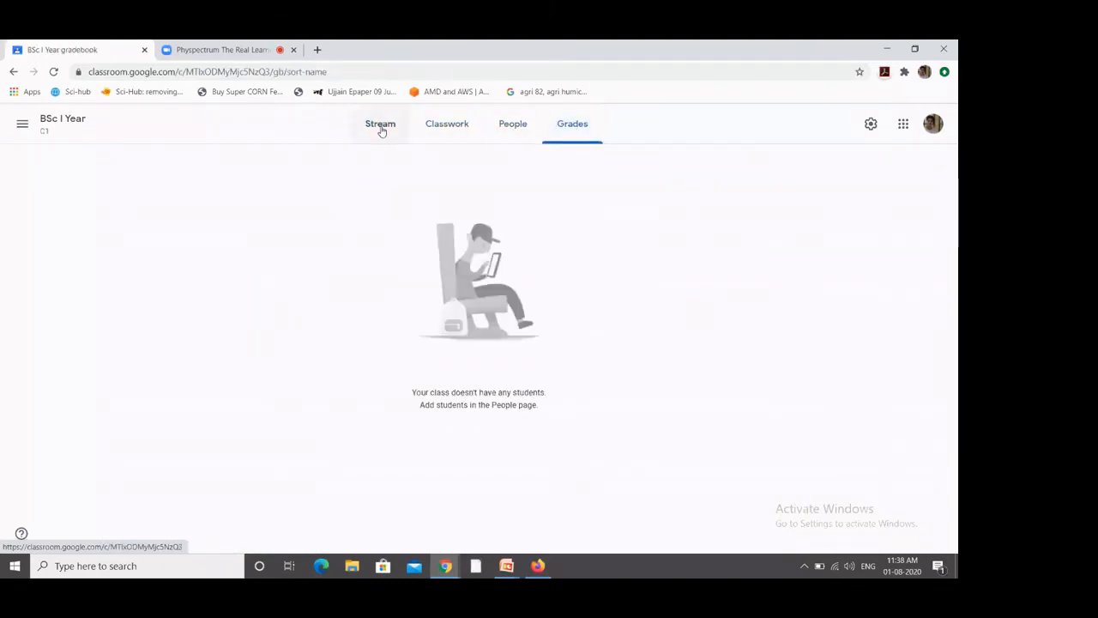
click(380, 127)
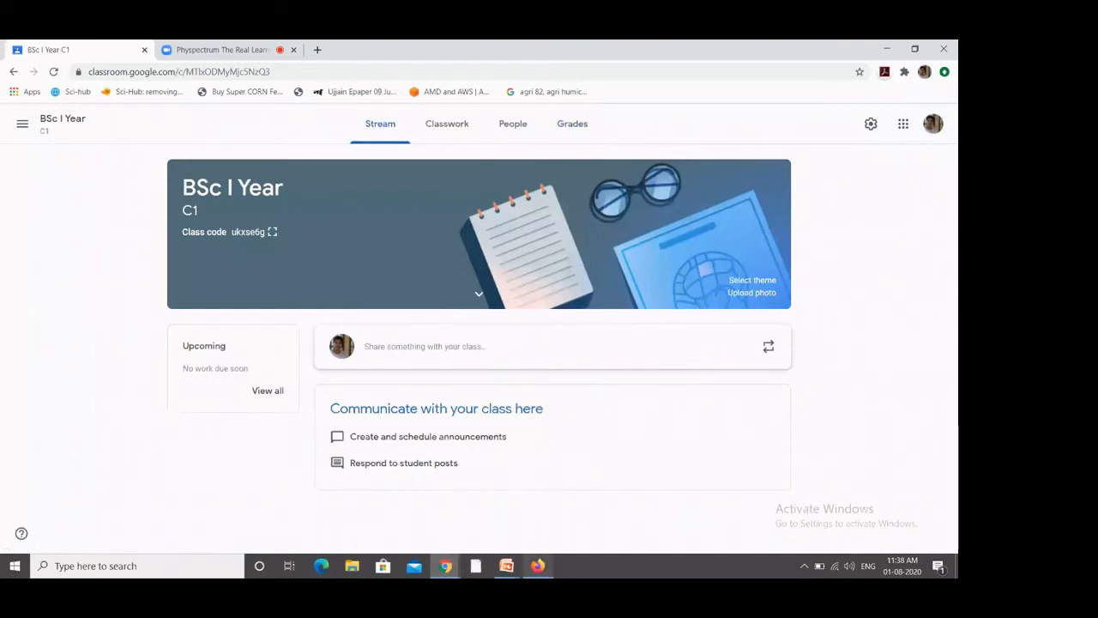
click(508, 570)
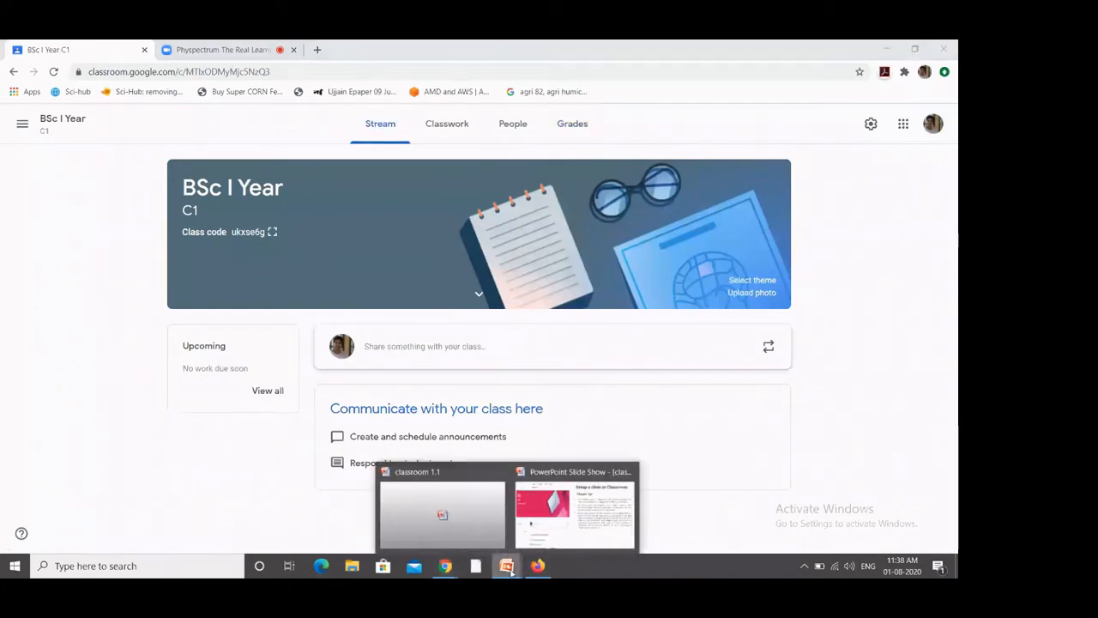
click(595, 534)
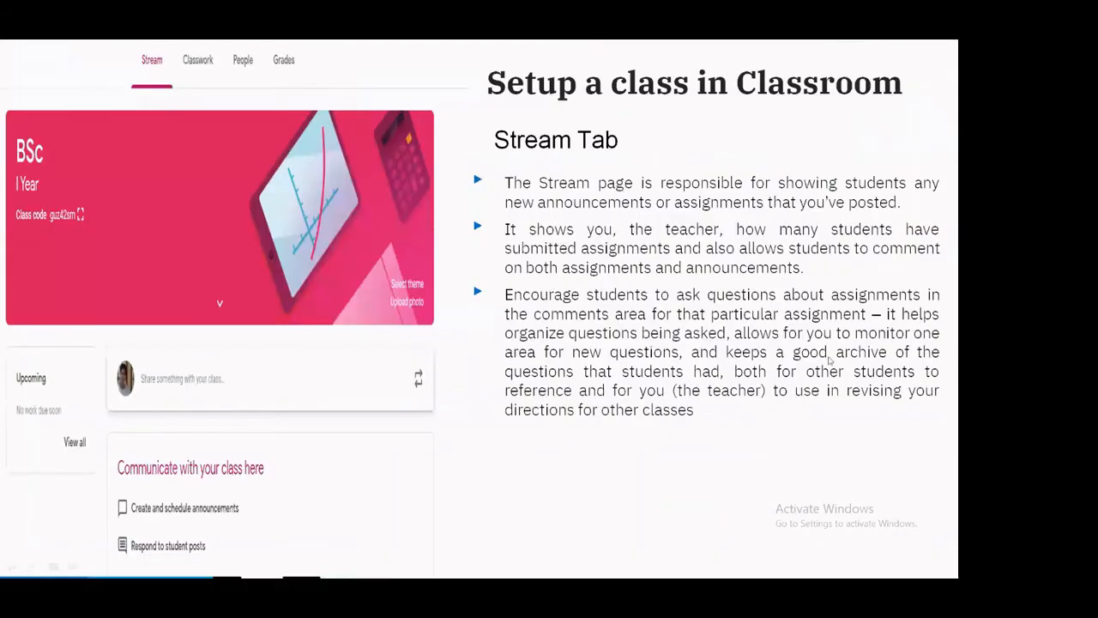
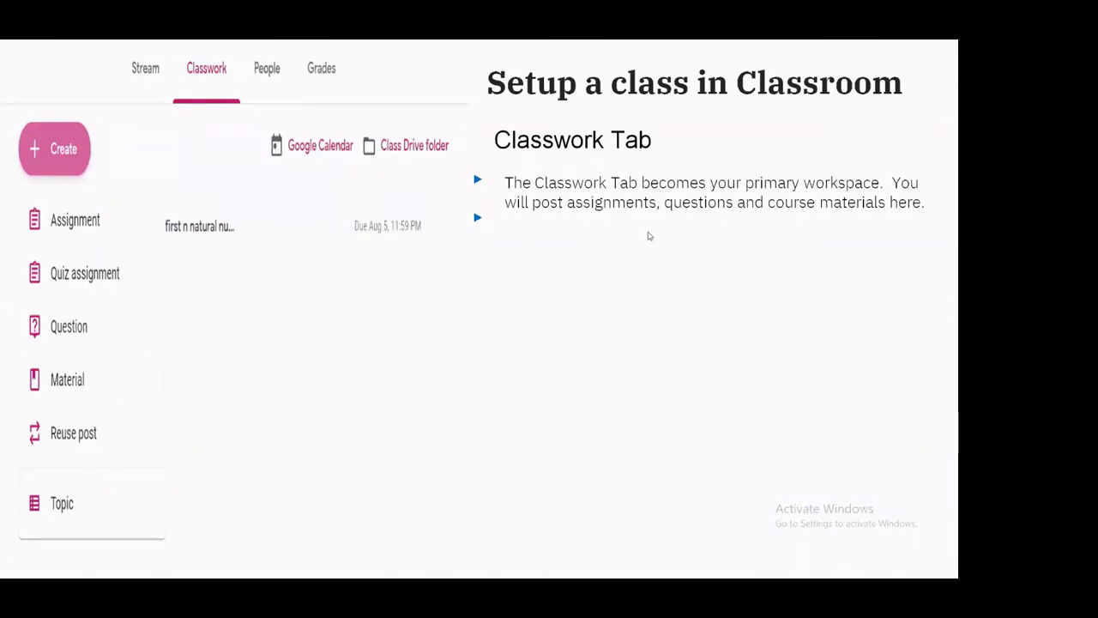
Step: Leave the Classwork Tab slide and bring up the BSc I Year class in Chrome
key(alt+Tab)
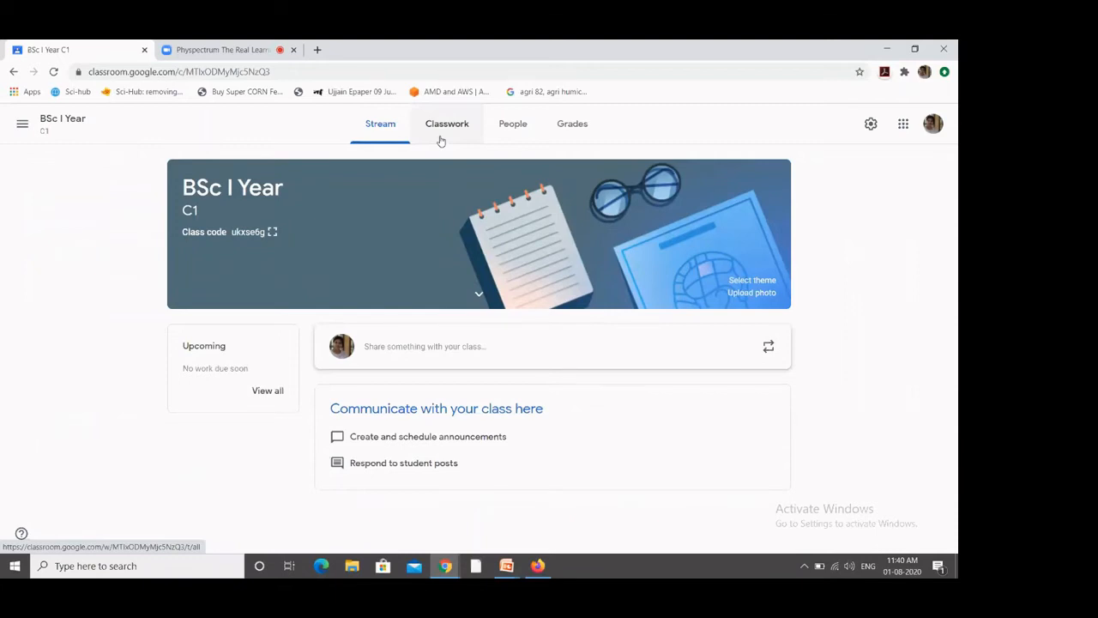
Step: Create an assignment titled 'WAP to print 10 natural number' with instructions 'using while'
click(440, 141)
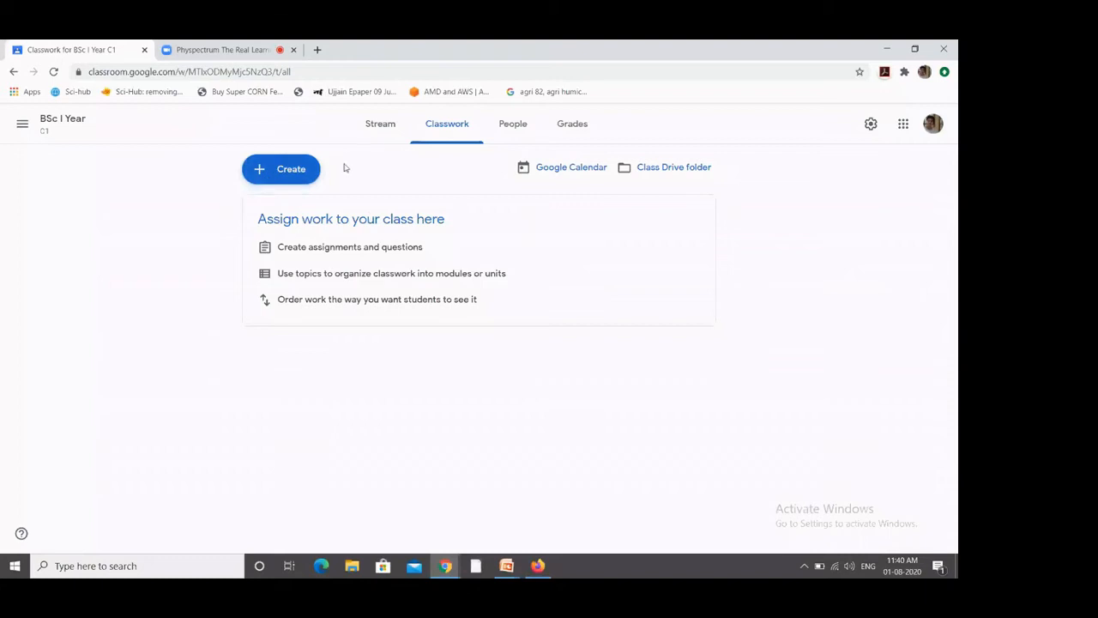
click(291, 176)
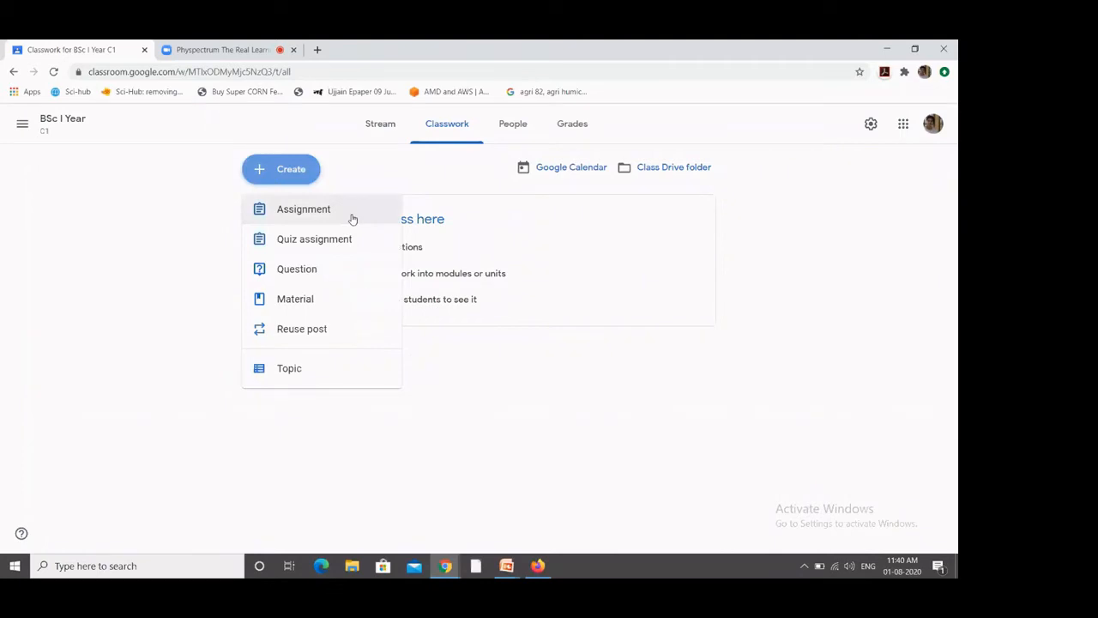
click(326, 212)
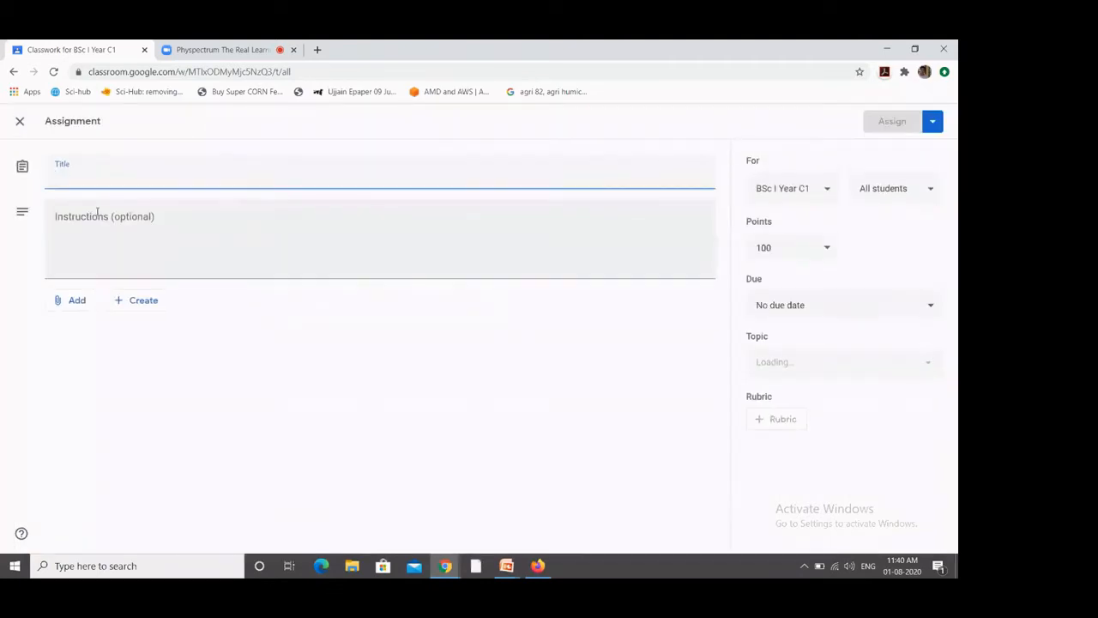
text(WA)
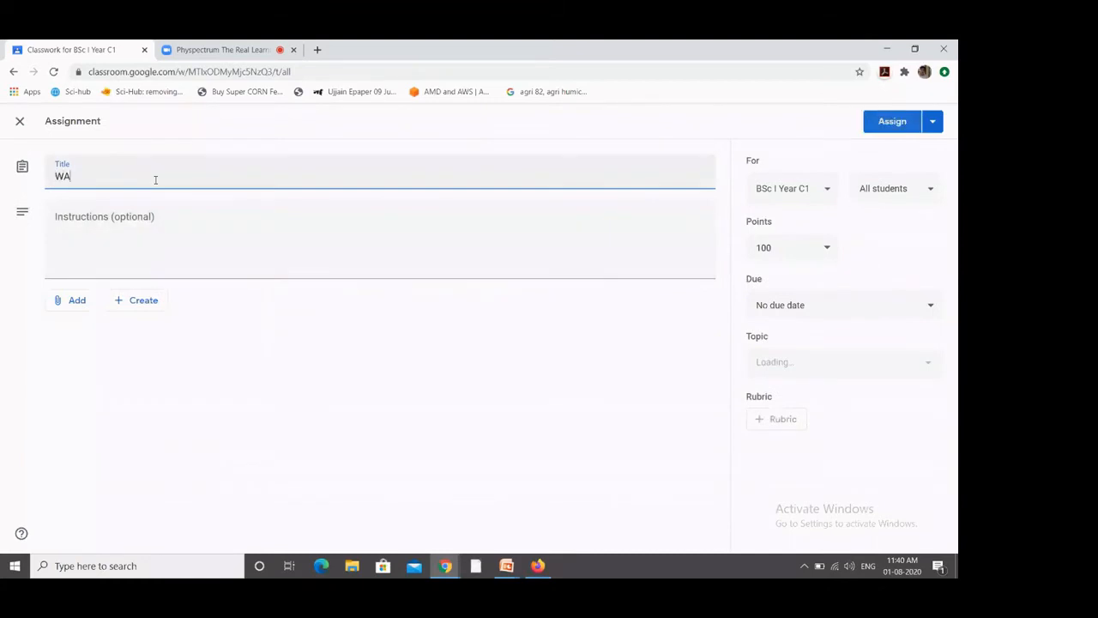
text(P to)
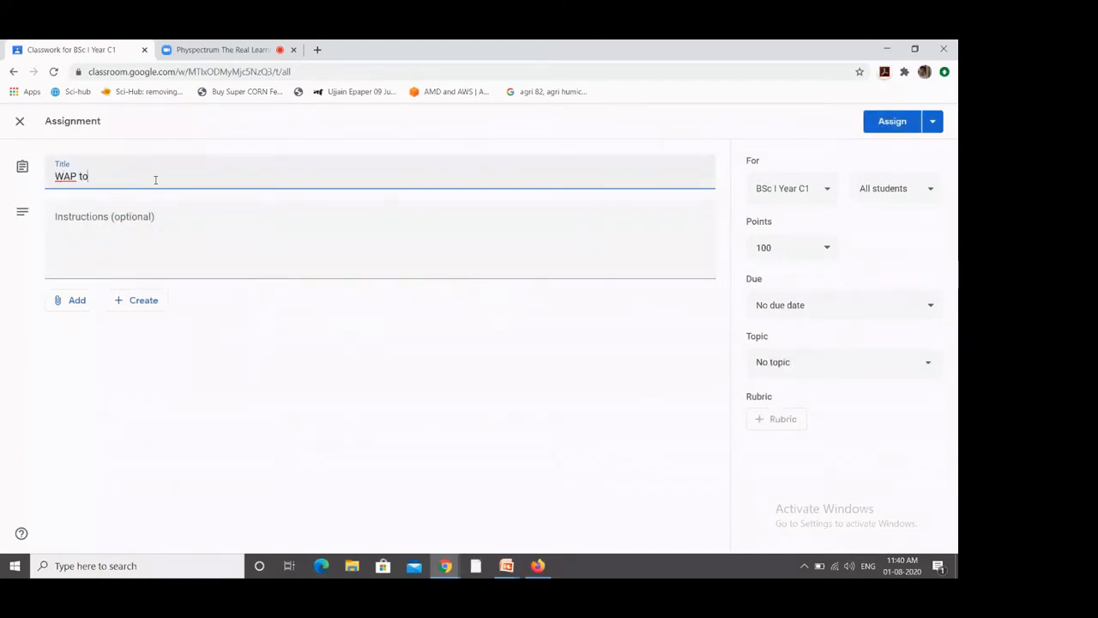
text( print 10 natural number)
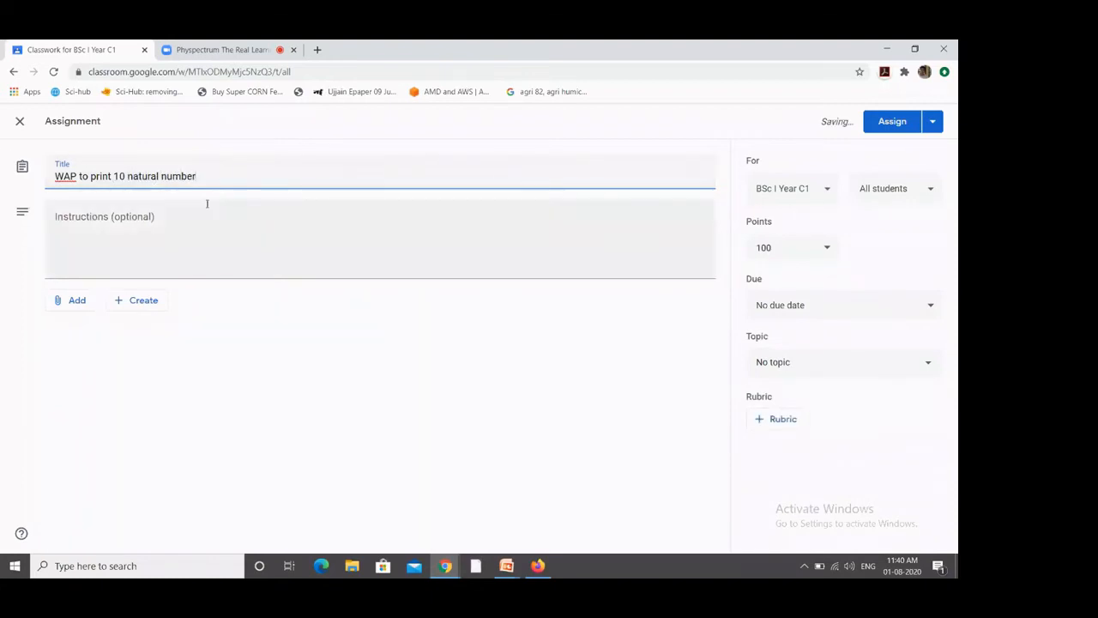
click(110, 225)
text(using)
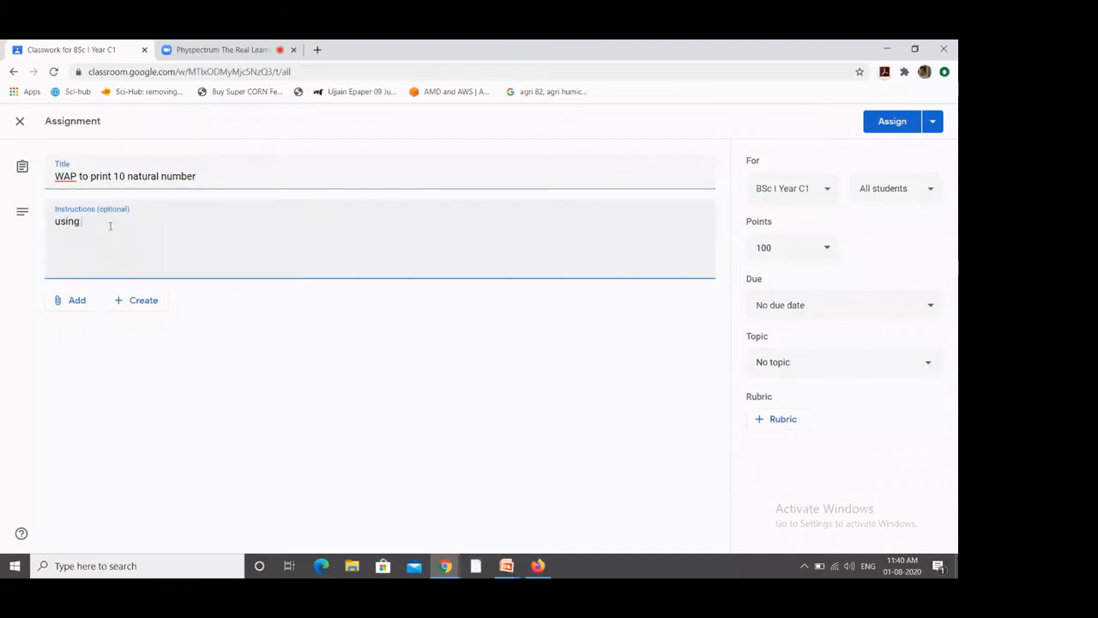
text( while loop)
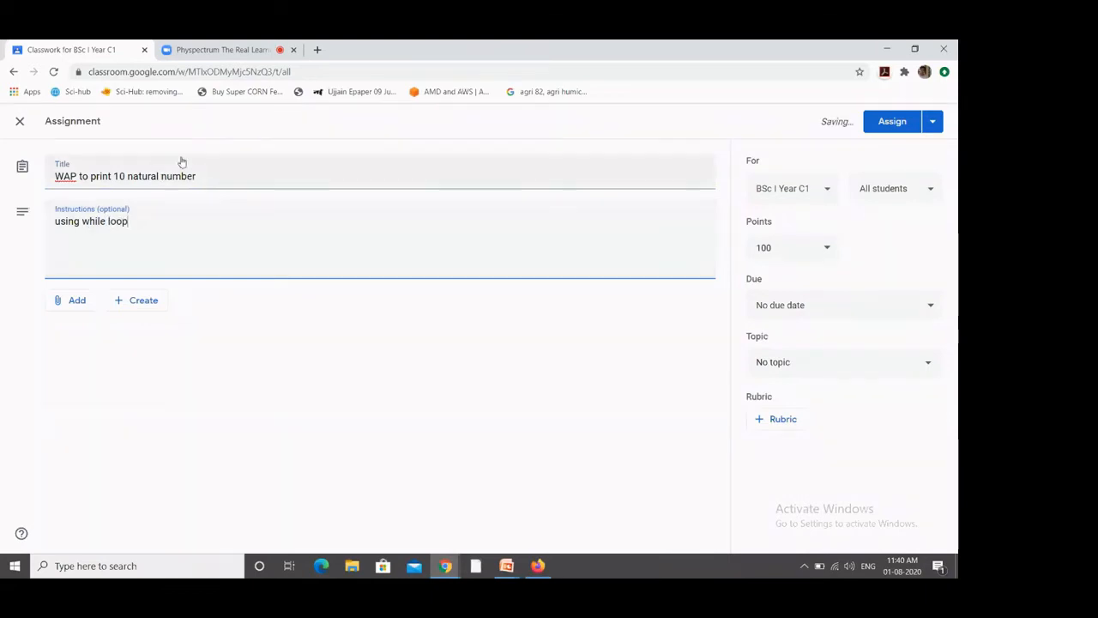
Step: Set the assignment's points to 10
click(827, 248)
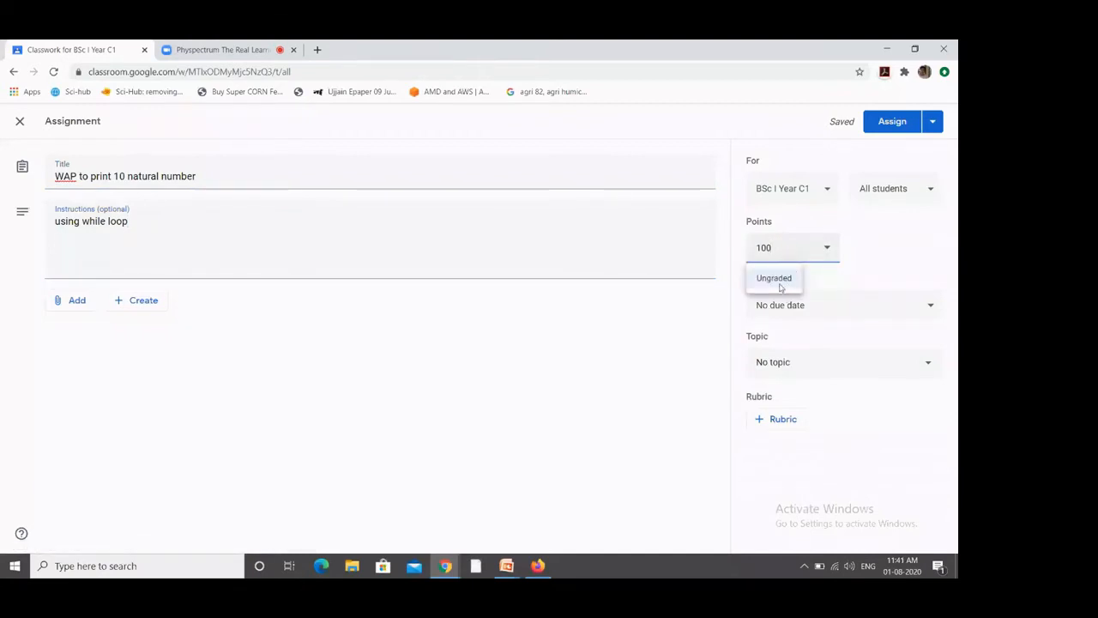
click(779, 280)
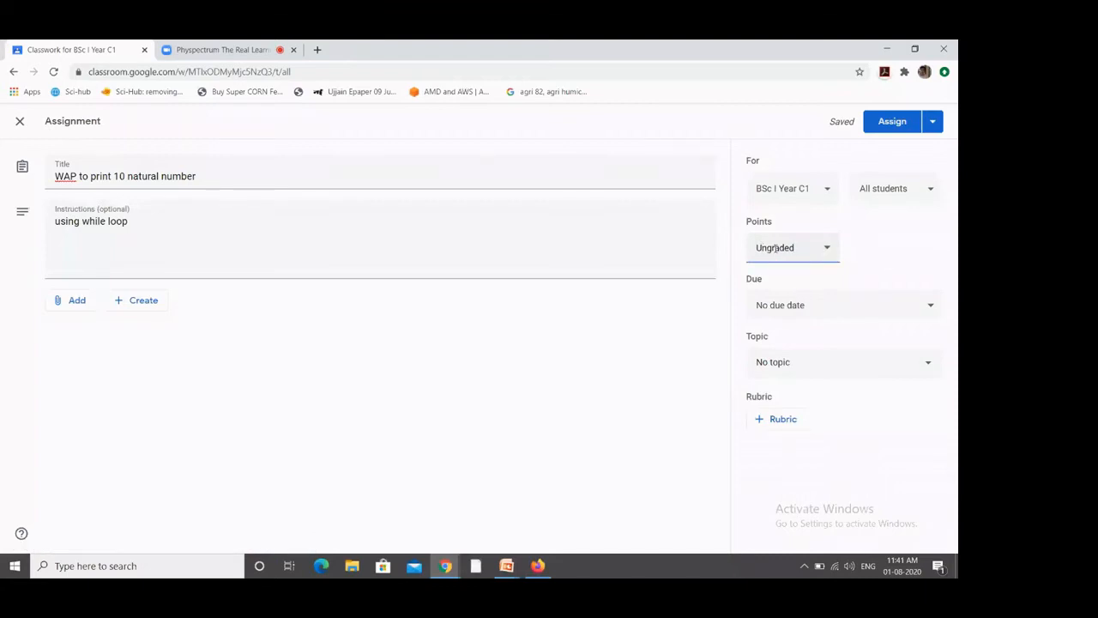
double_click(774, 247)
text(10)
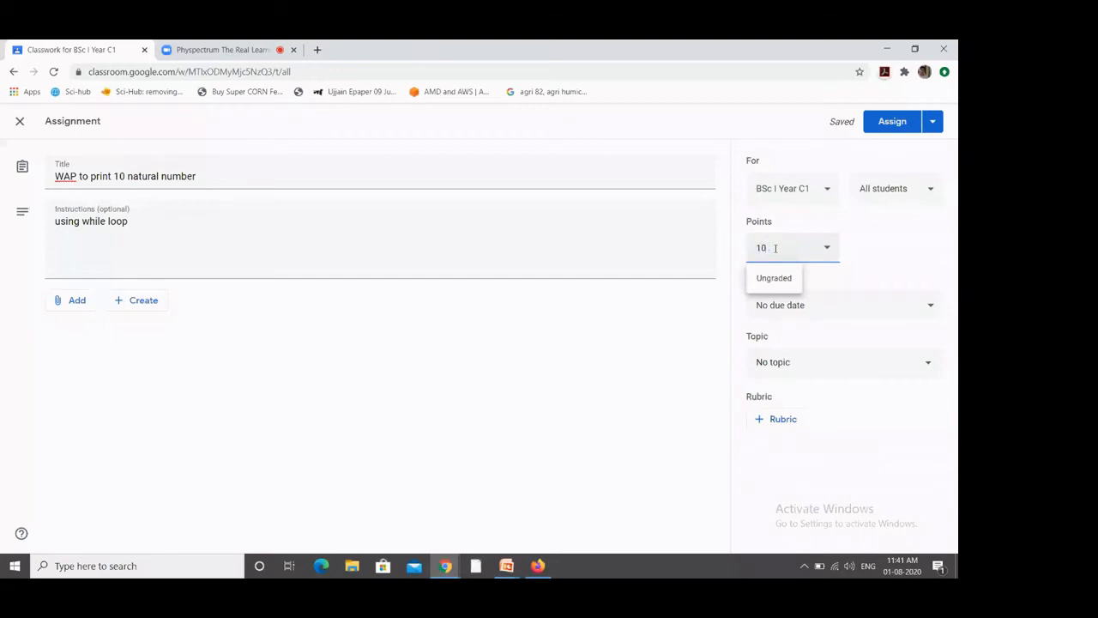
click(645, 375)
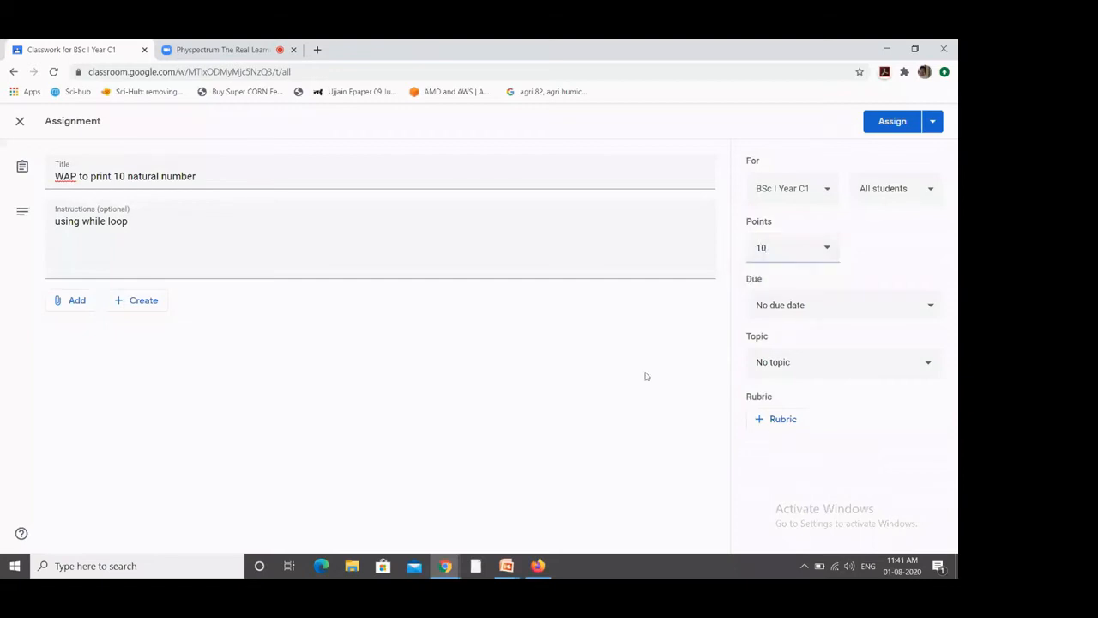
Step: Set the due date to Aug 5, 2020 and assign the post to the class
click(847, 317)
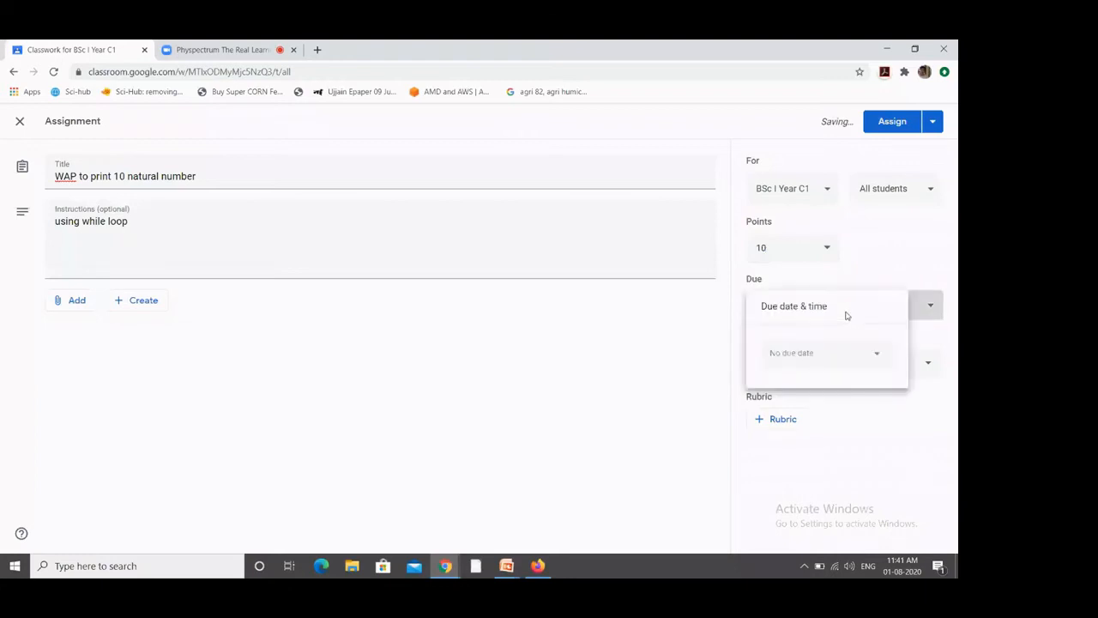
click(879, 358)
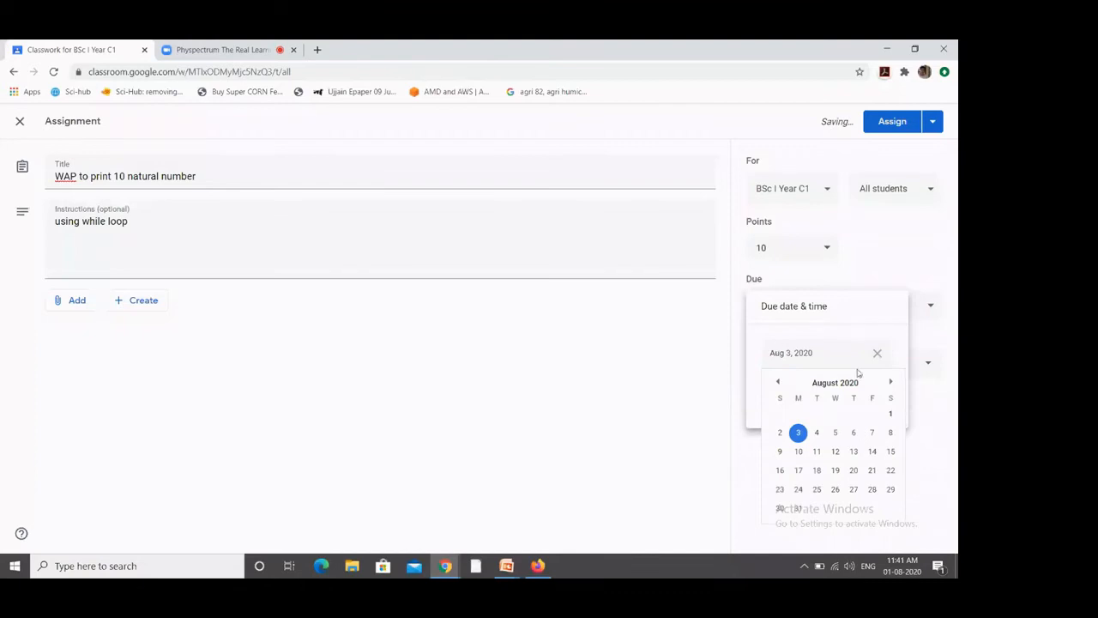
click(836, 435)
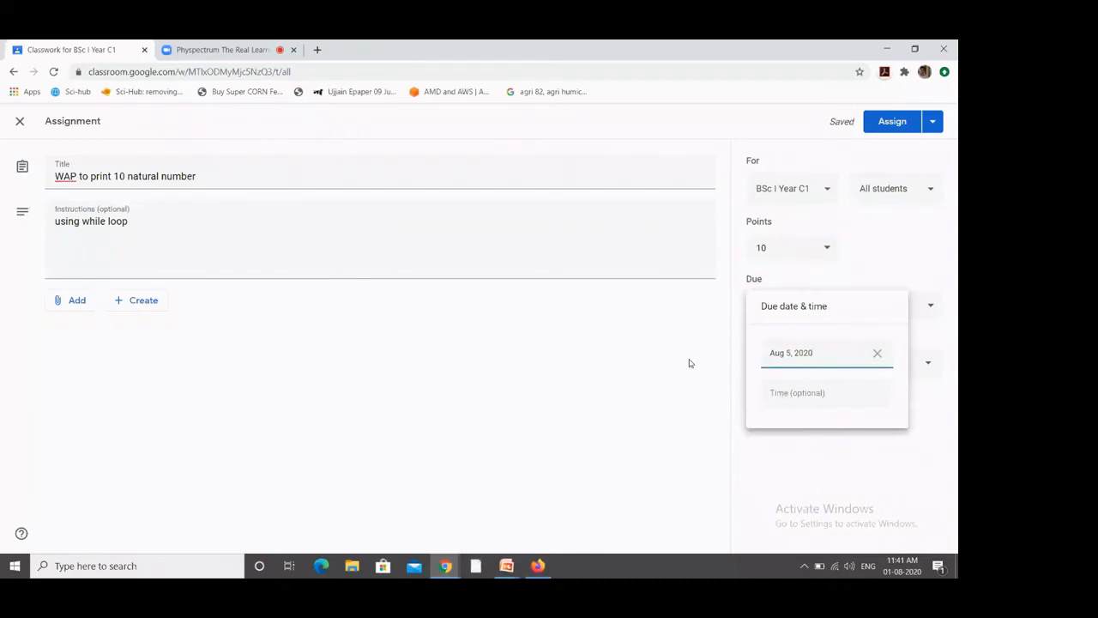
click(645, 392)
click(806, 370)
click(633, 400)
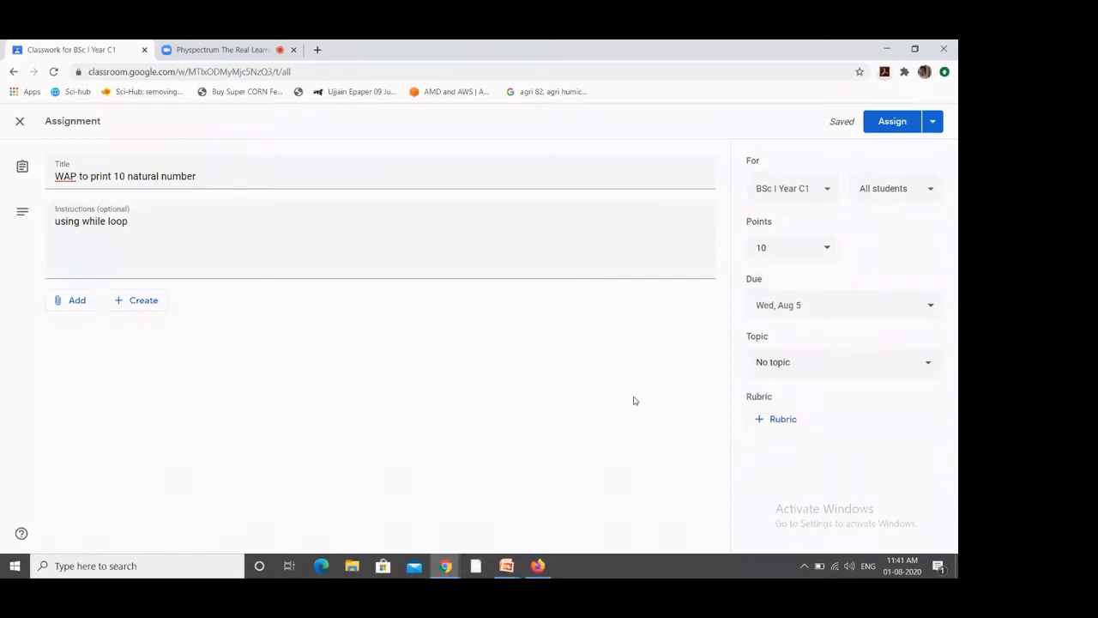
click(881, 123)
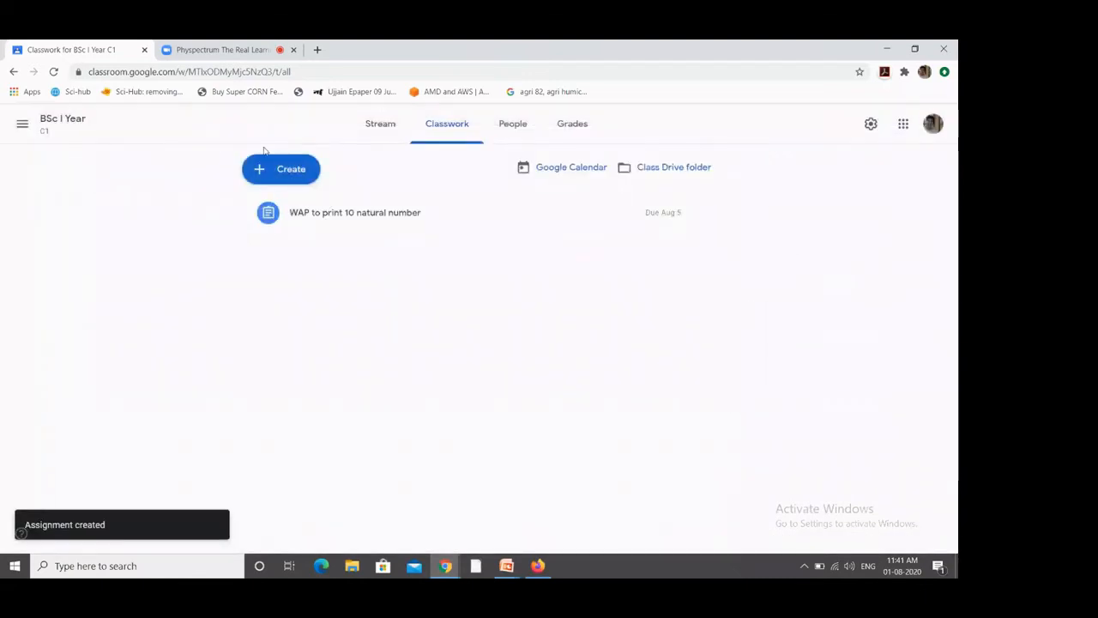
Step: Post 'Internal Exam will be held on 20 Aug 2020' as an announcement on the class Stream
click(92, 127)
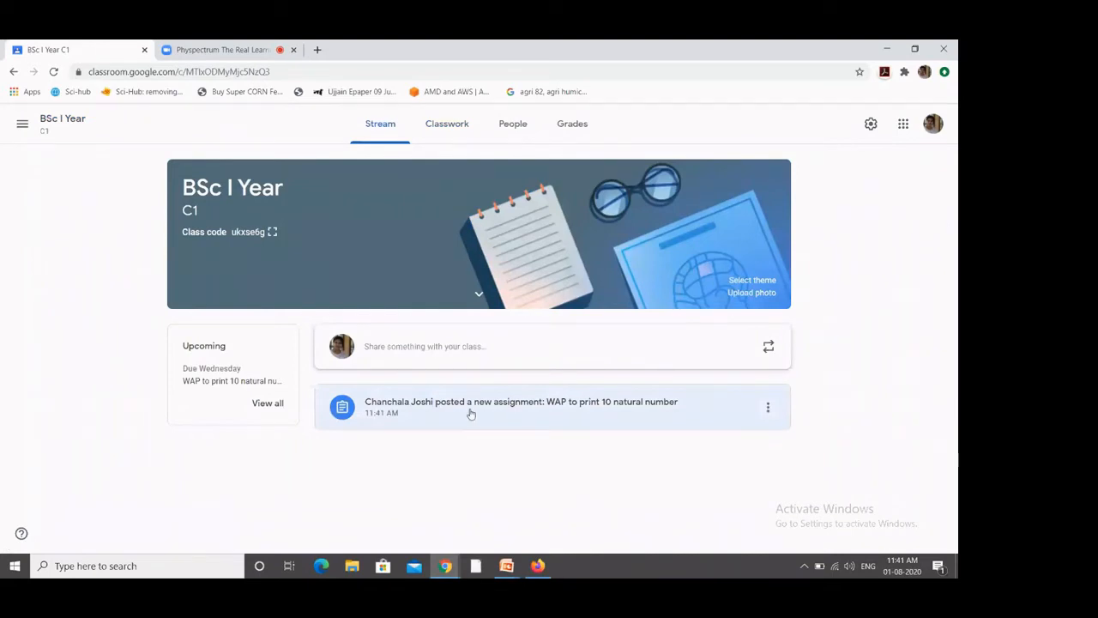
click(436, 345)
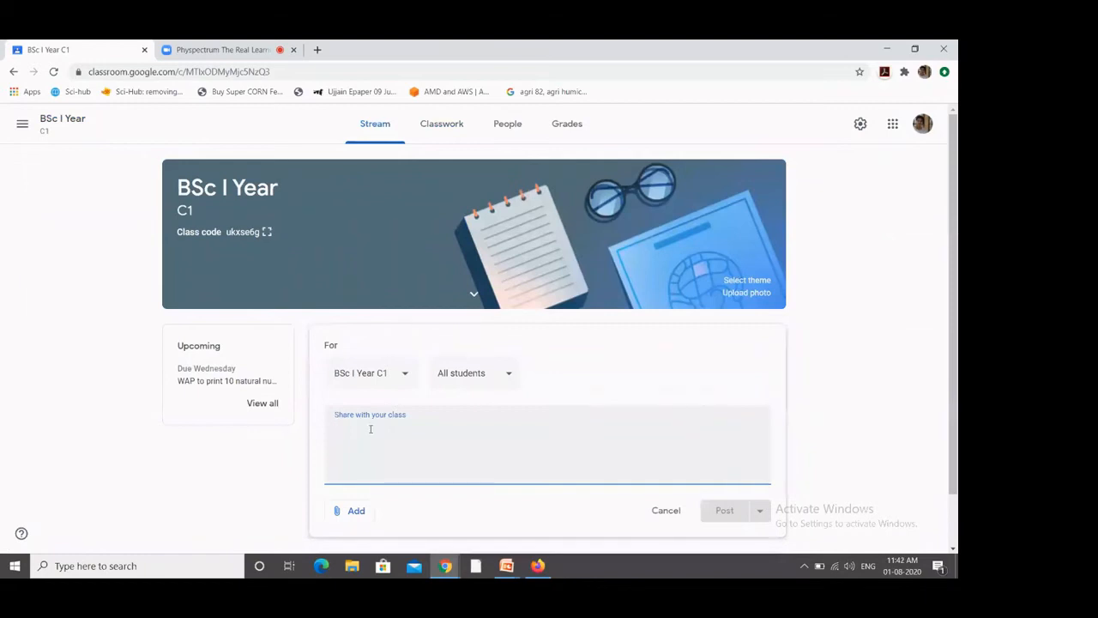
text(In)
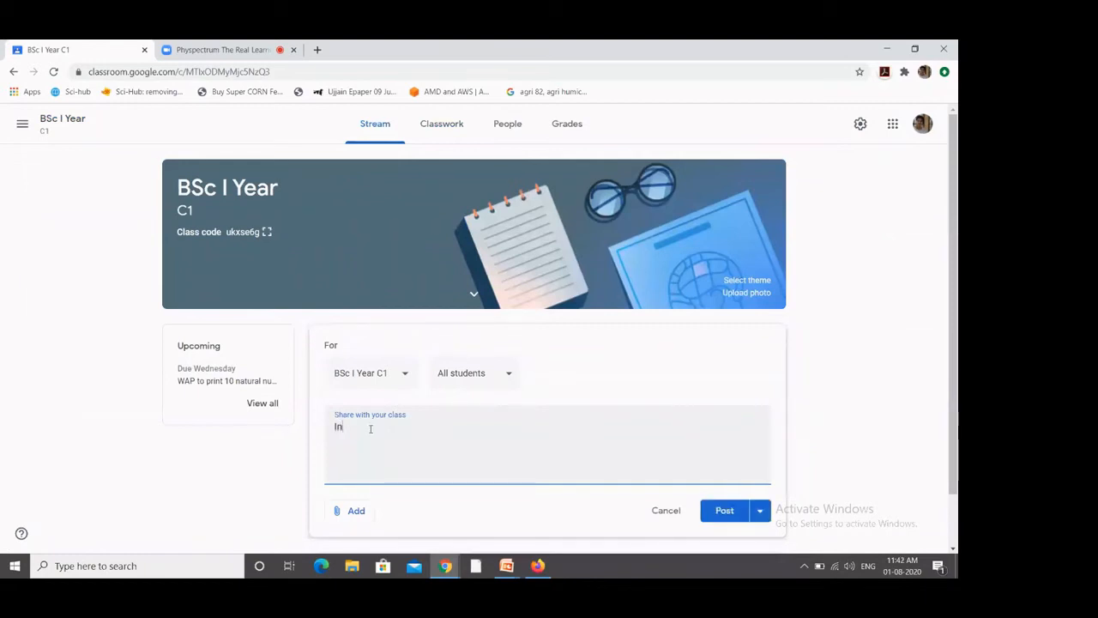
text(ternal Exam will be held on 2)
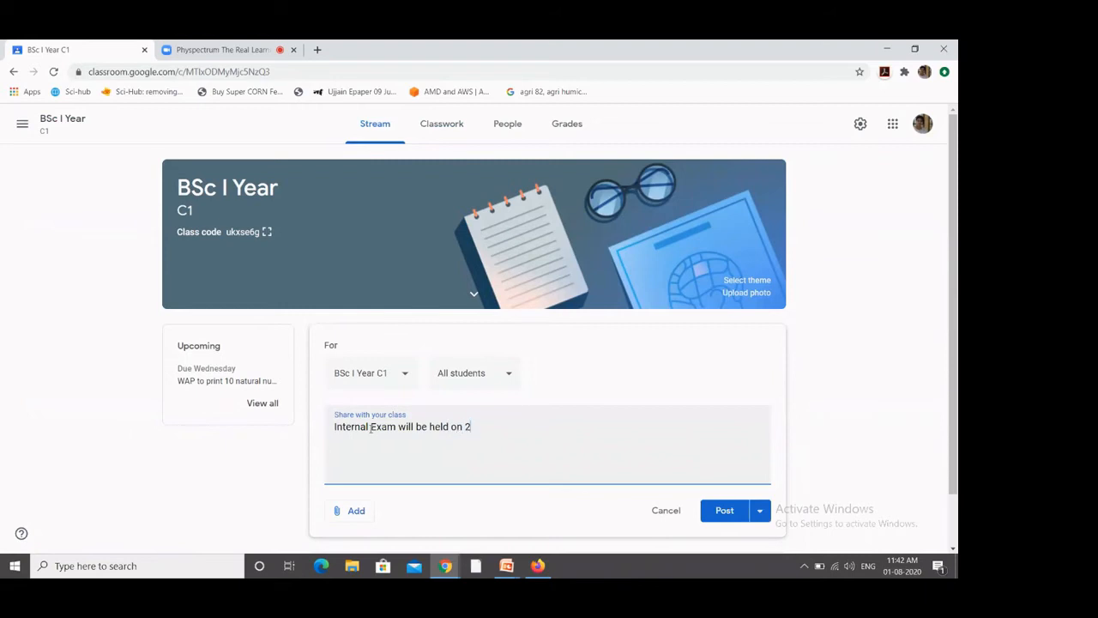
text(0 Aug 2020)
click(725, 510)
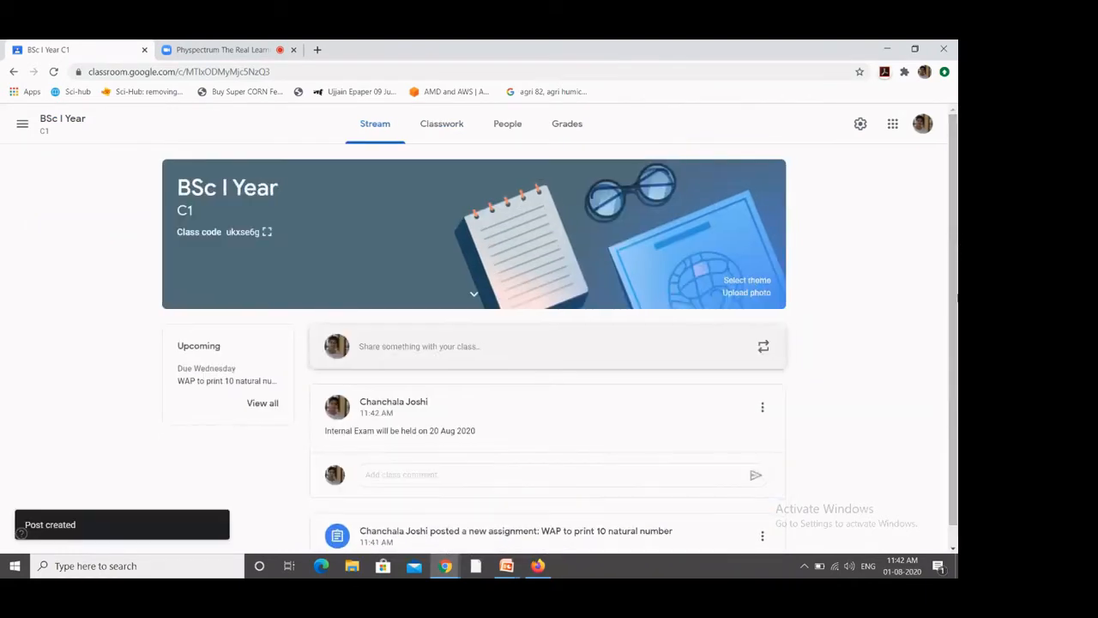
scroll(445, 489, down, 1)
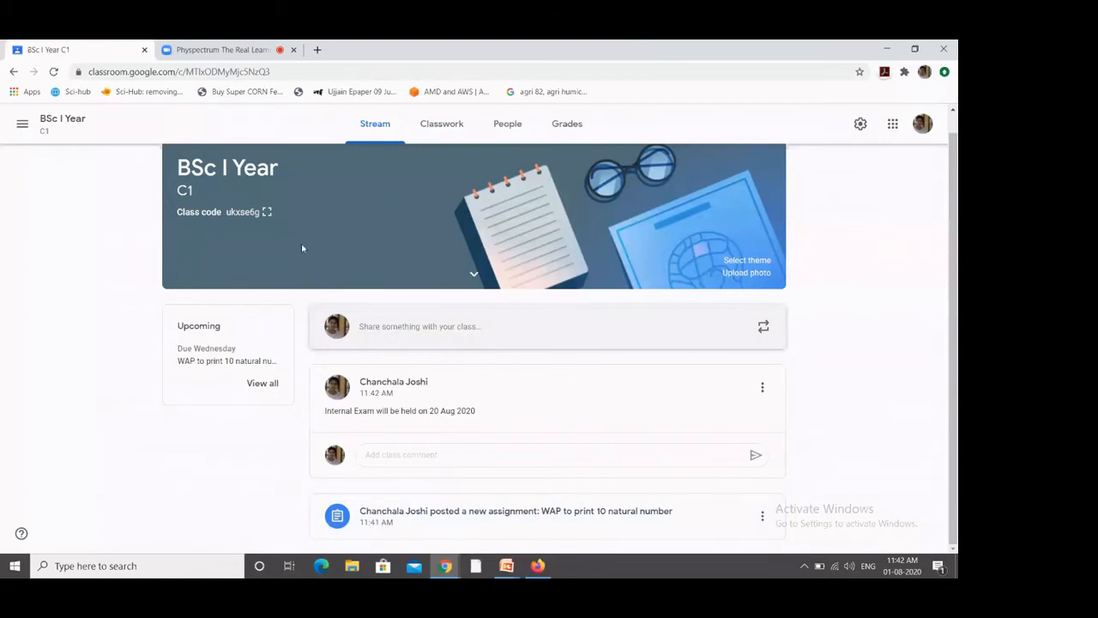
Step: Create a quiz assignment titled 'CS Quiz' and open its attached Blank Quiz form
click(433, 131)
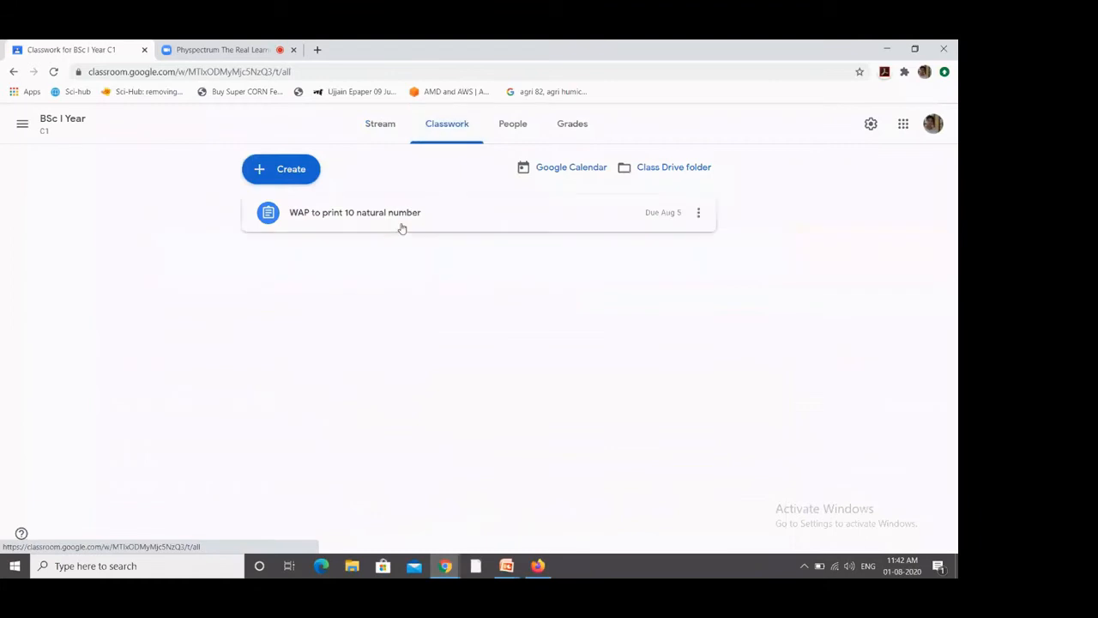
click(283, 179)
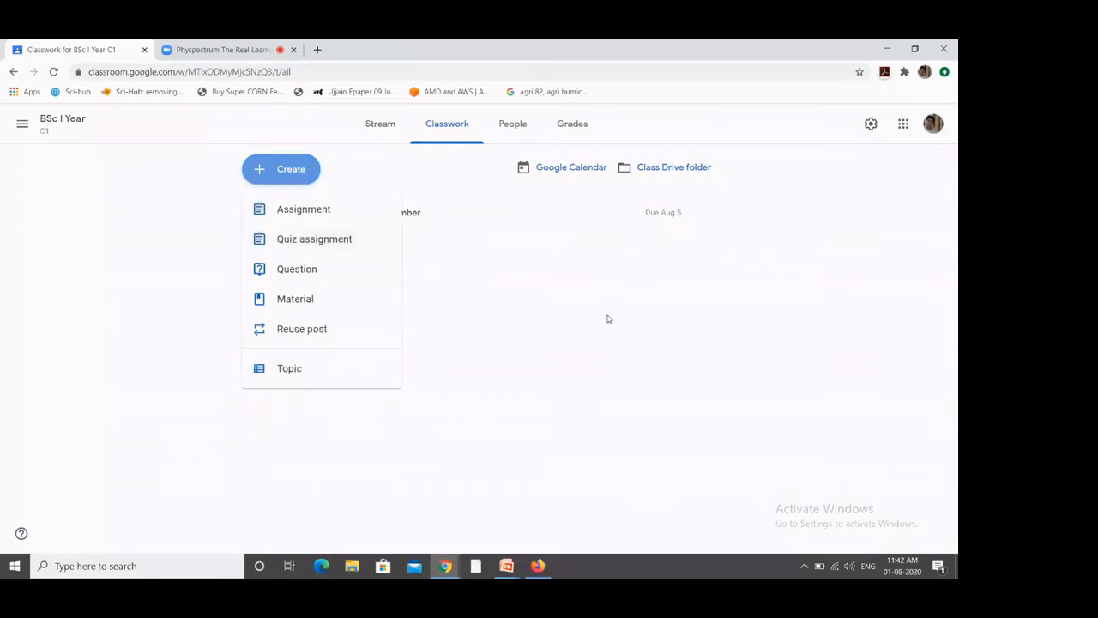
click(99, 267)
click(304, 179)
click(313, 244)
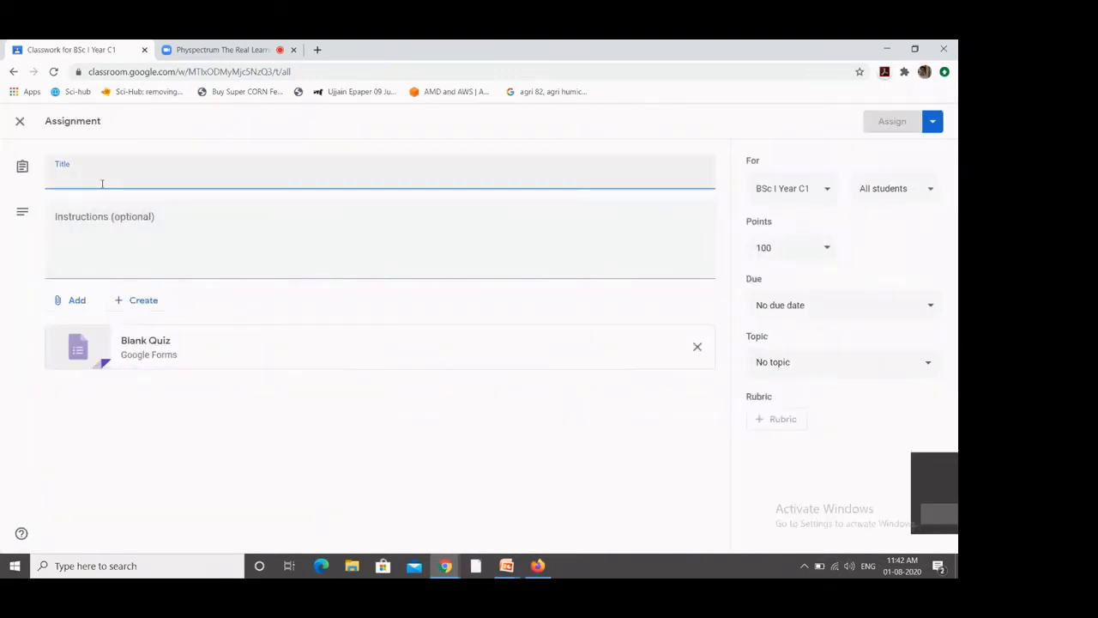
text(CS)
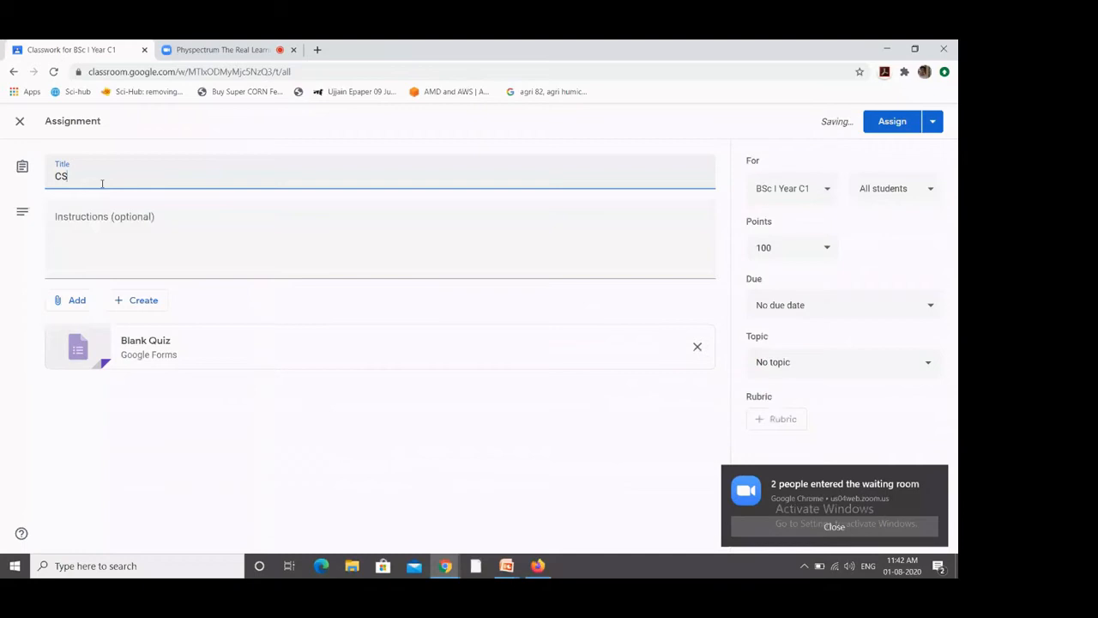
text( Quiz)
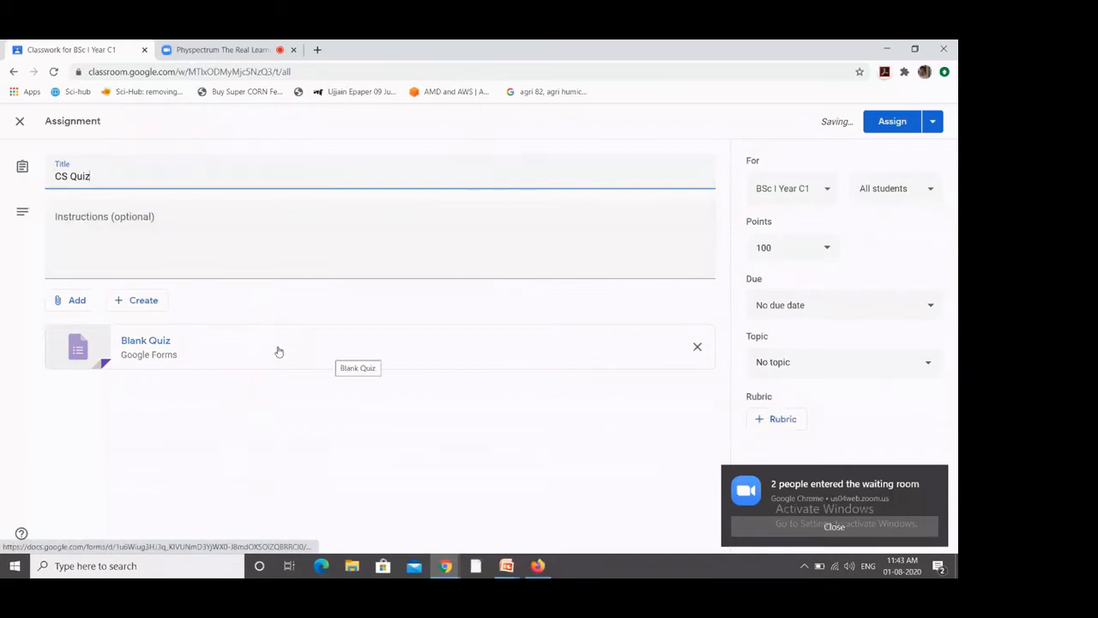
click(158, 347)
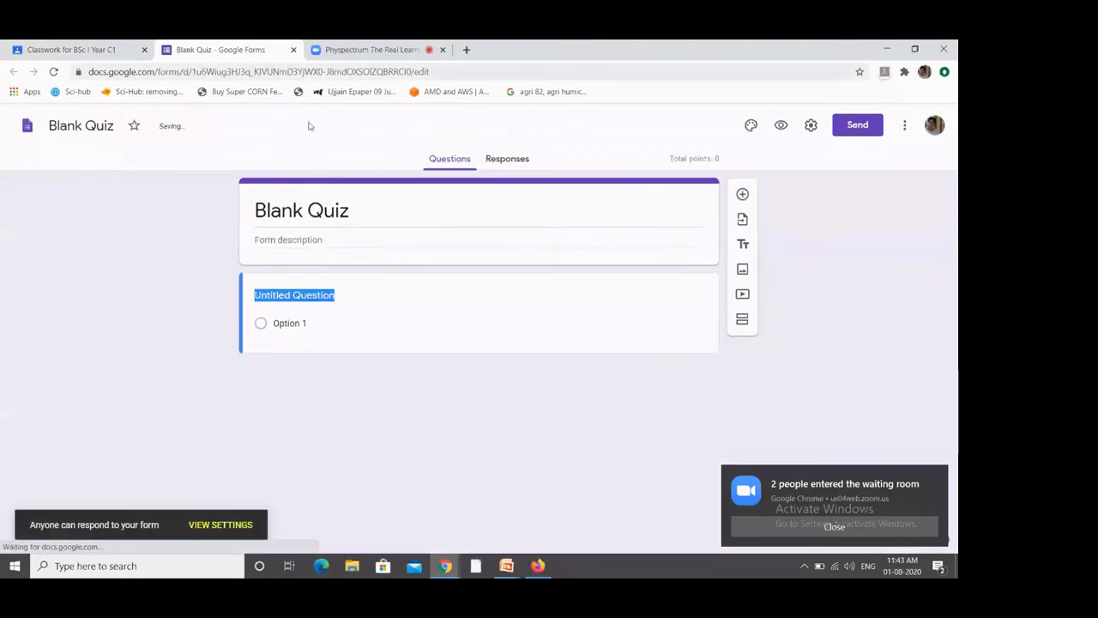
Step: Rename the form 'MCQ on C Programming' and write the question 'C developed in'
click(363, 210)
text(M)
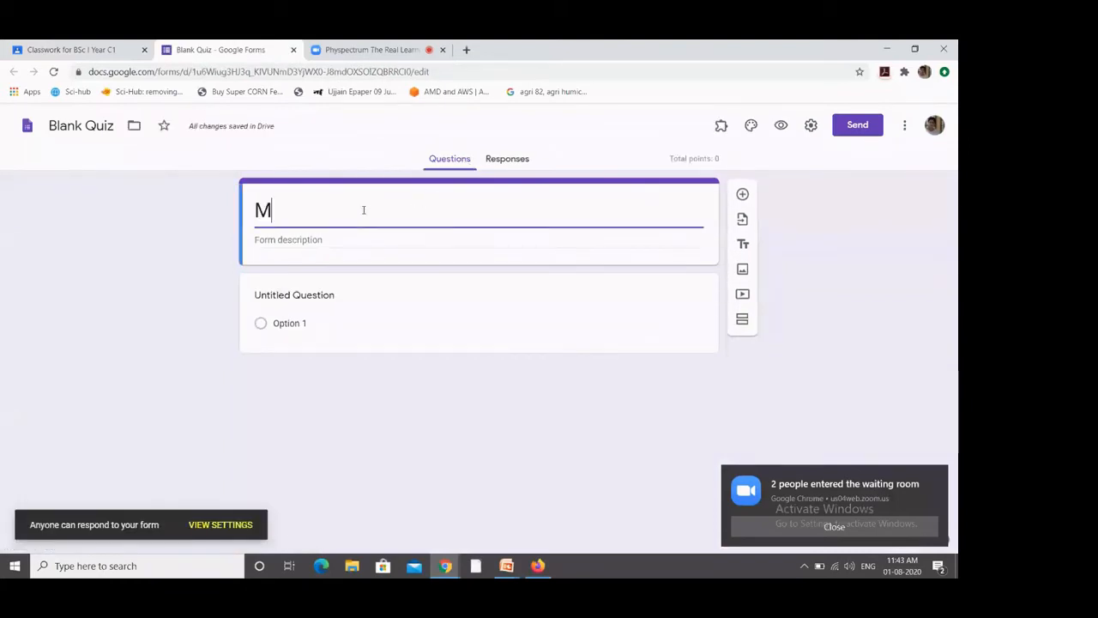
text(CQ on )
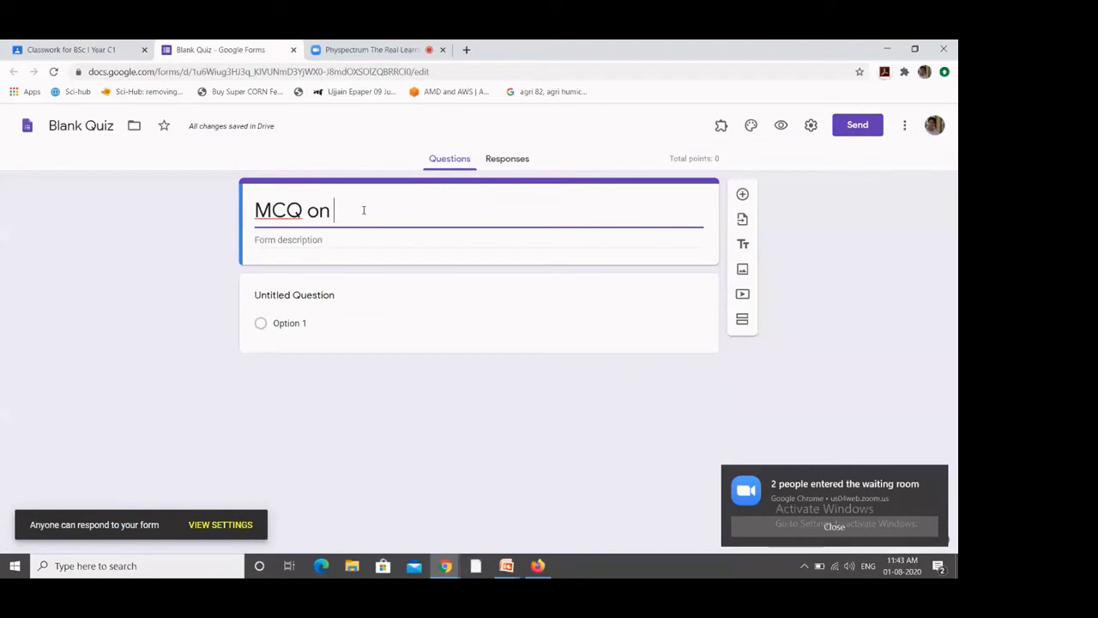
text(C Pr)
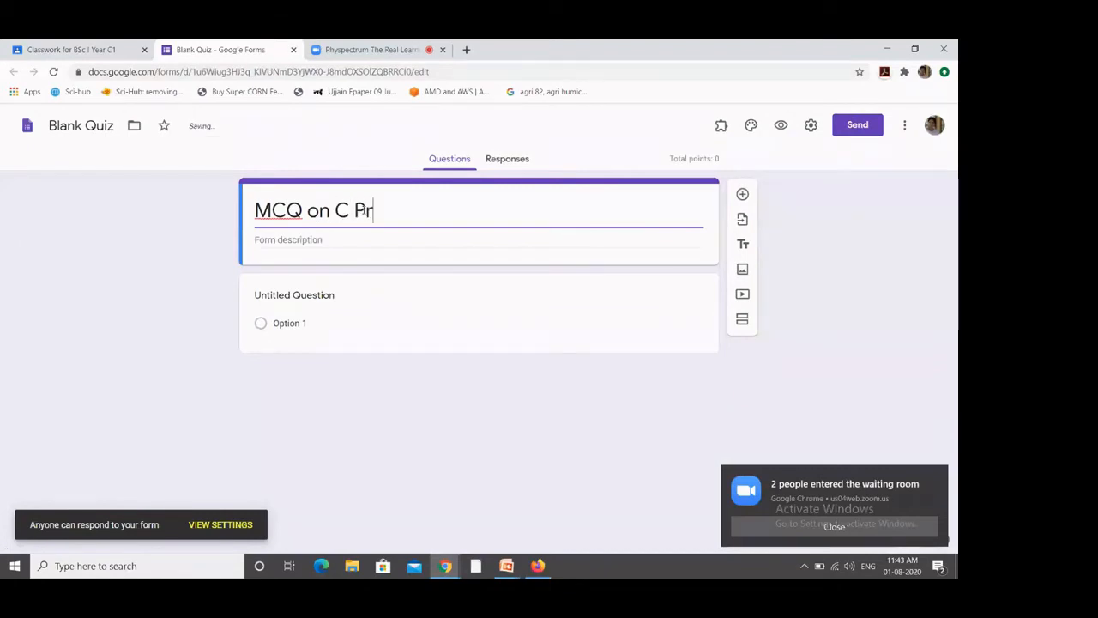
text(ogramming)
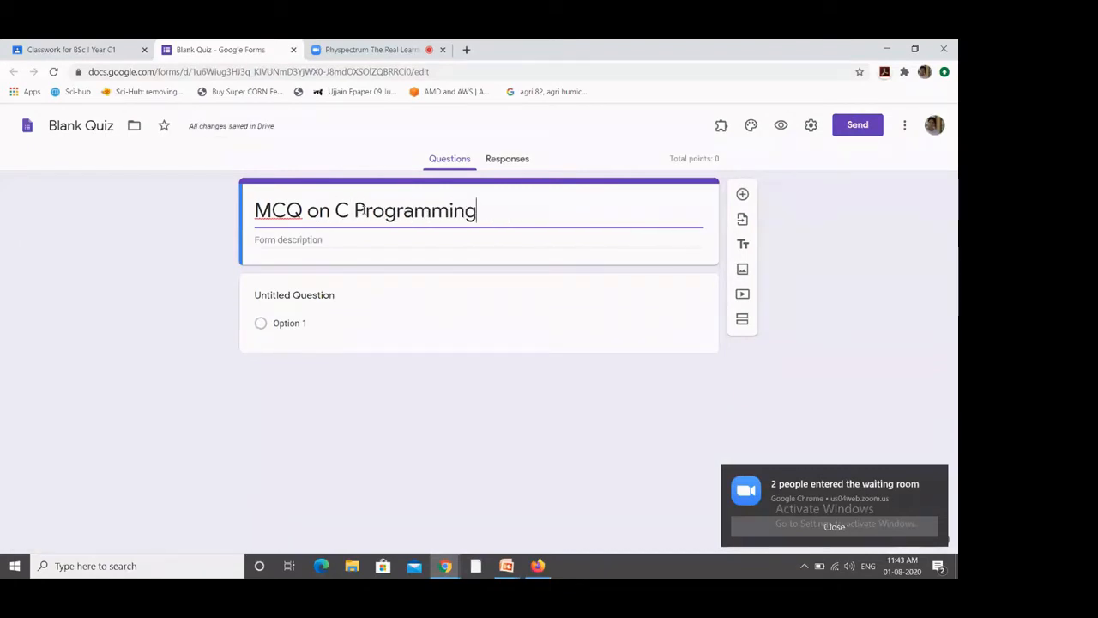
click(279, 299)
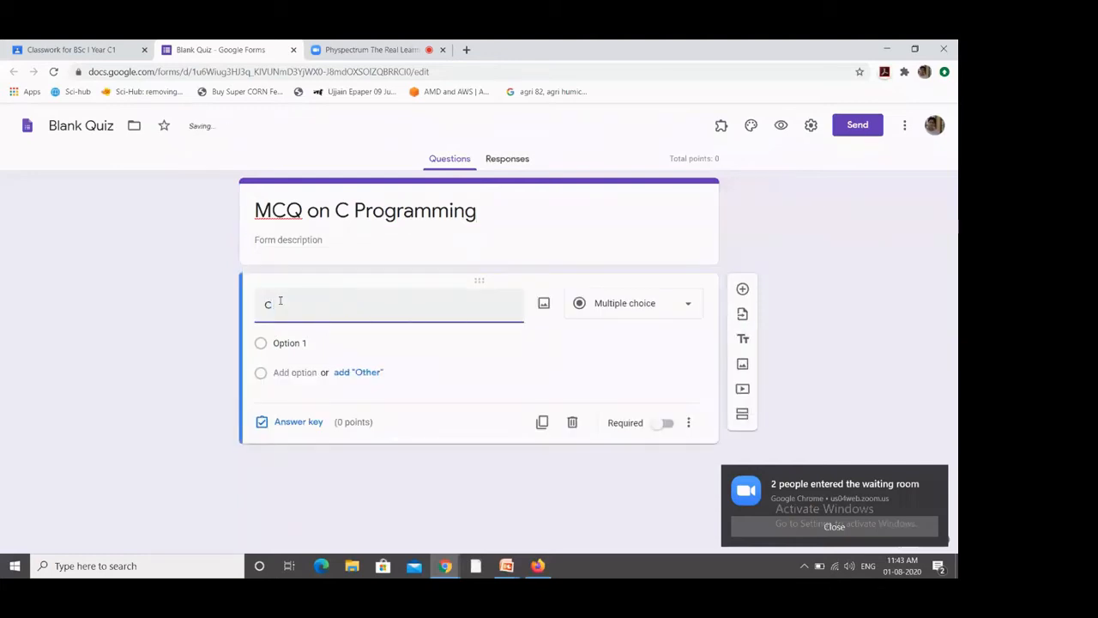
text(developed in)
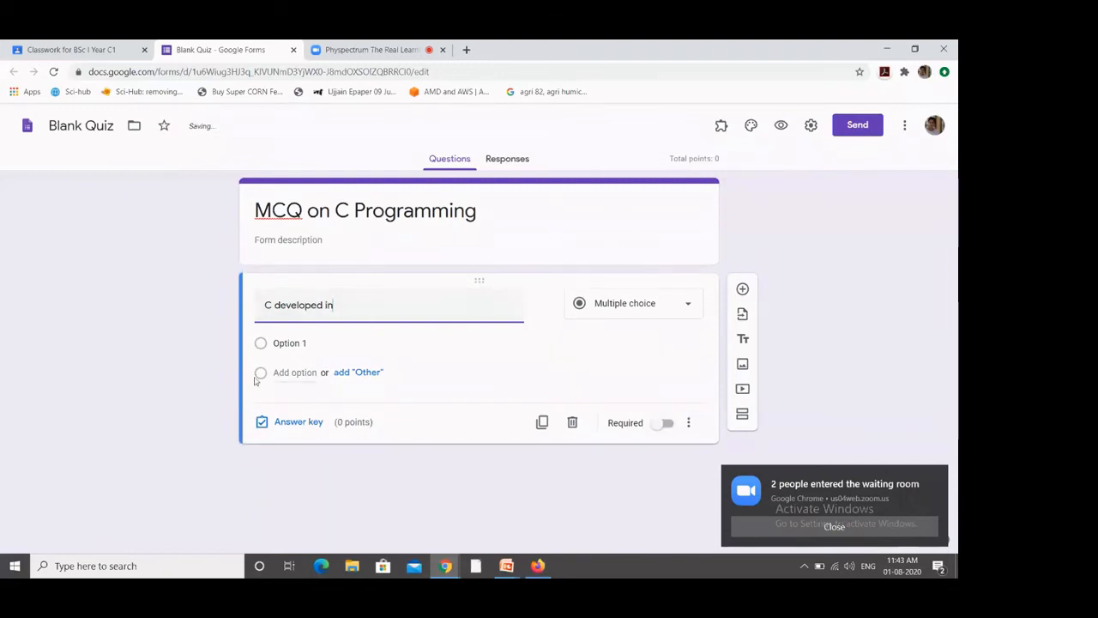
Step: Enter the answer options 1972, 1965, 1970 and 1975
click(283, 342)
text(1972)
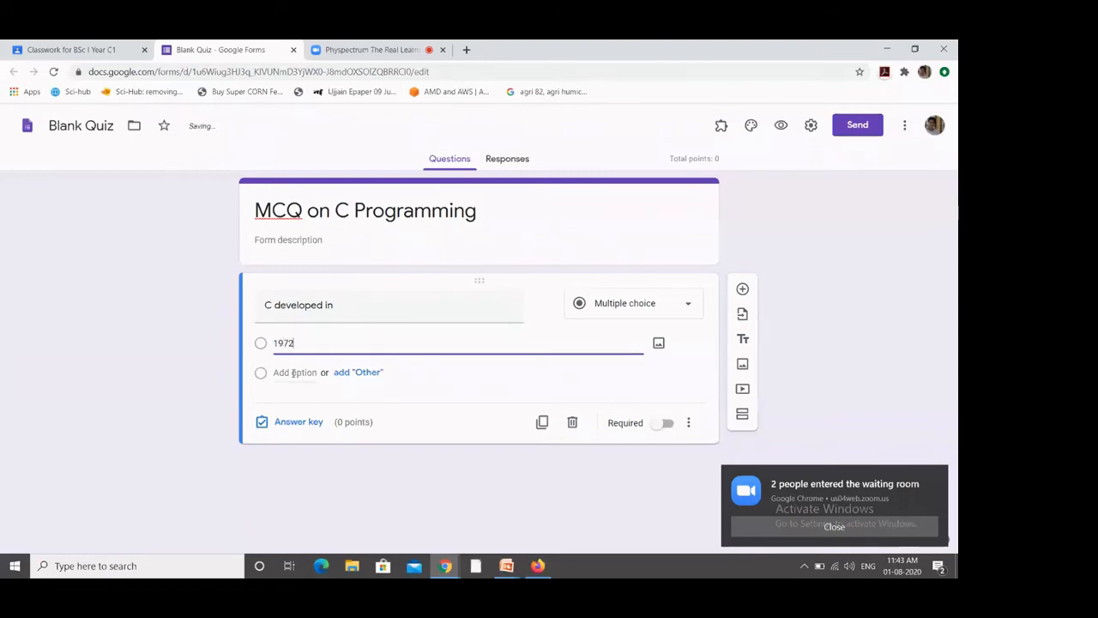
key(Return)
text(1965)
key(Return)
text(19)
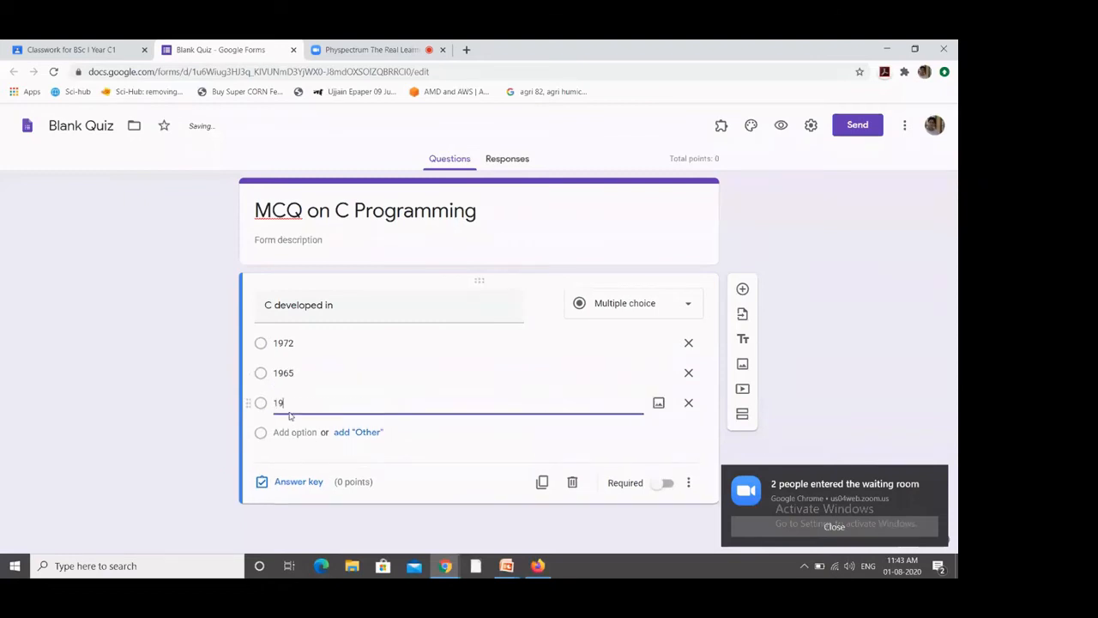
text(70)
click(290, 432)
text(1975)
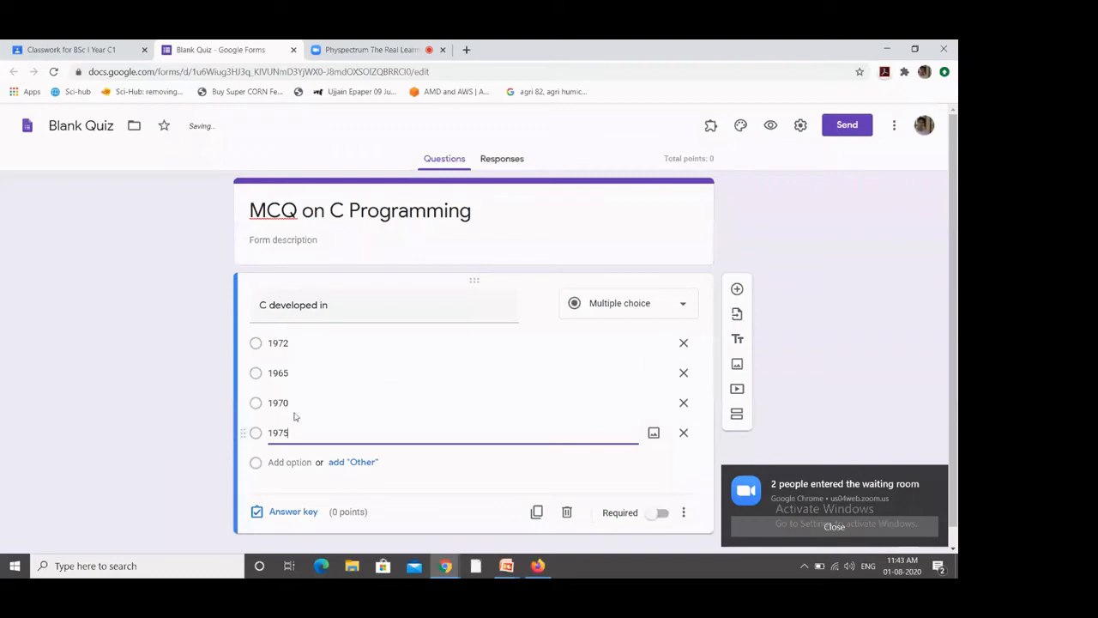
Step: Mark 1972 as the correct answer worth 2 points and make the question required
click(284, 512)
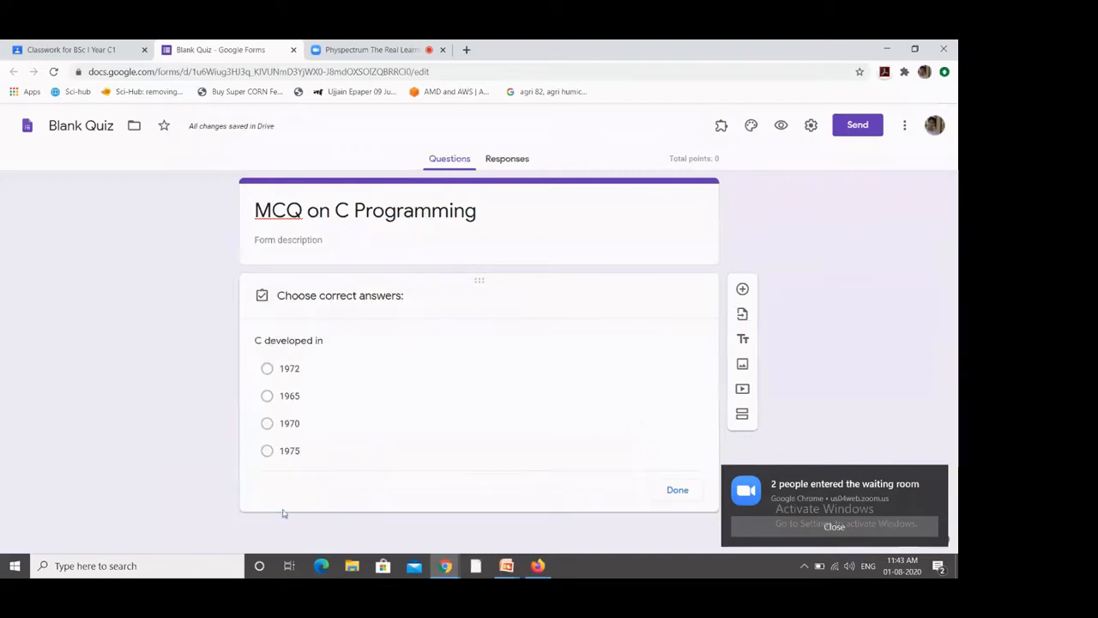
click(262, 373)
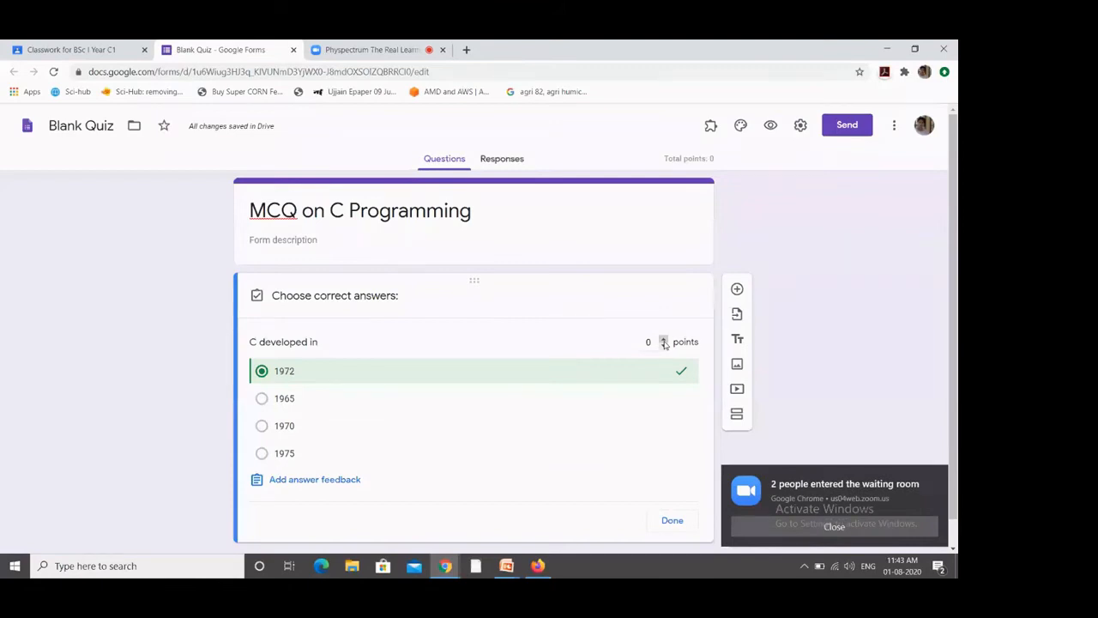
click(663, 342)
click(663, 341)
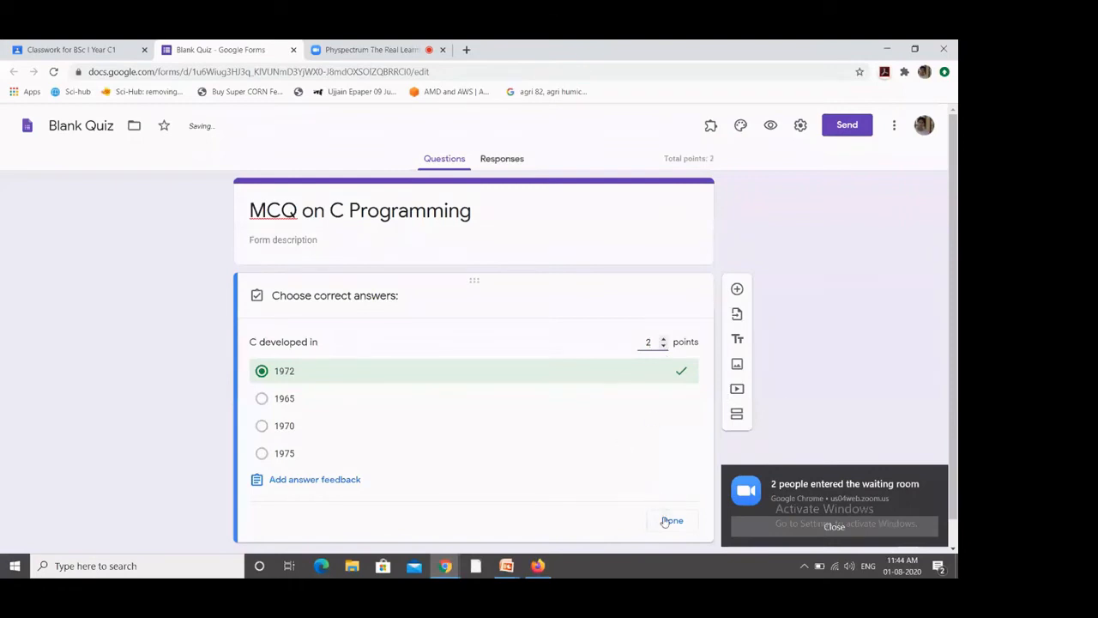
click(670, 521)
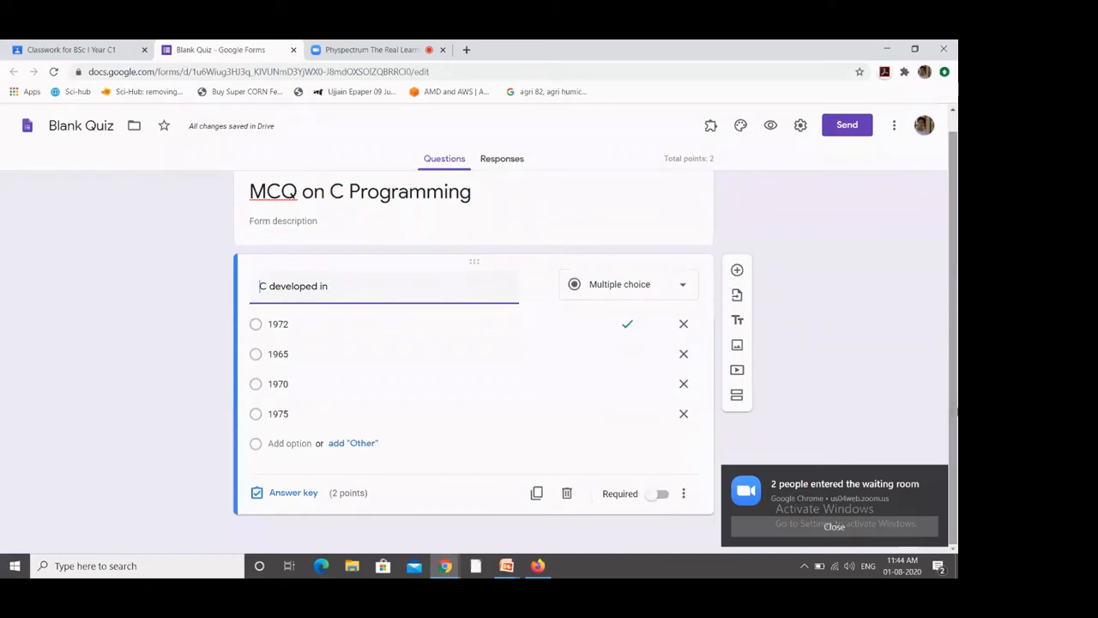
click(661, 494)
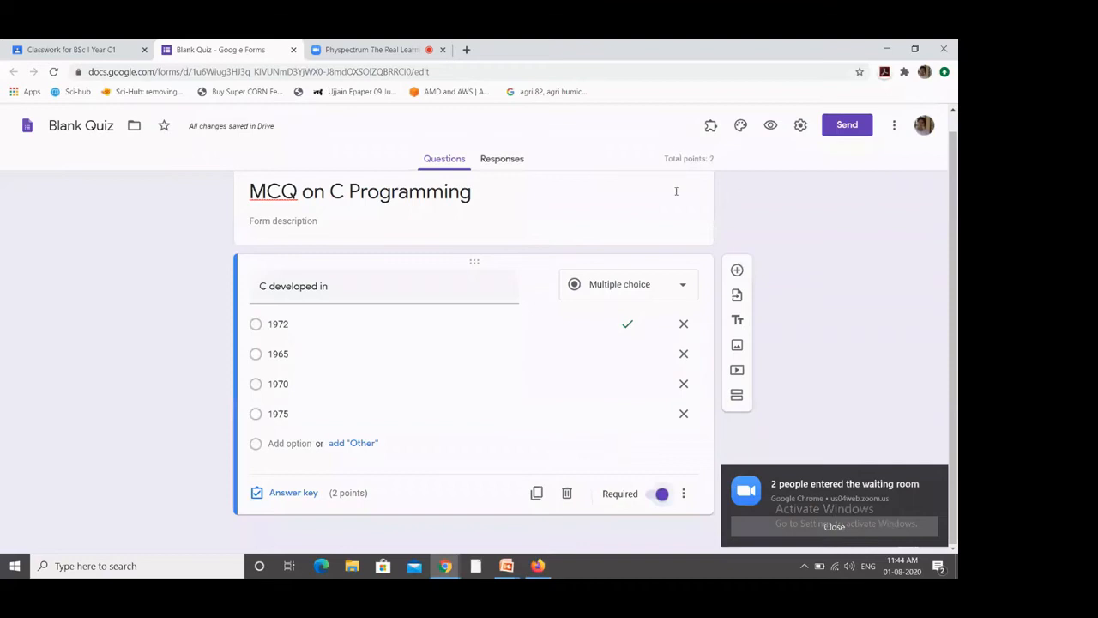
Step: Check the form's Send options without sending, then close the Forms tab
click(850, 126)
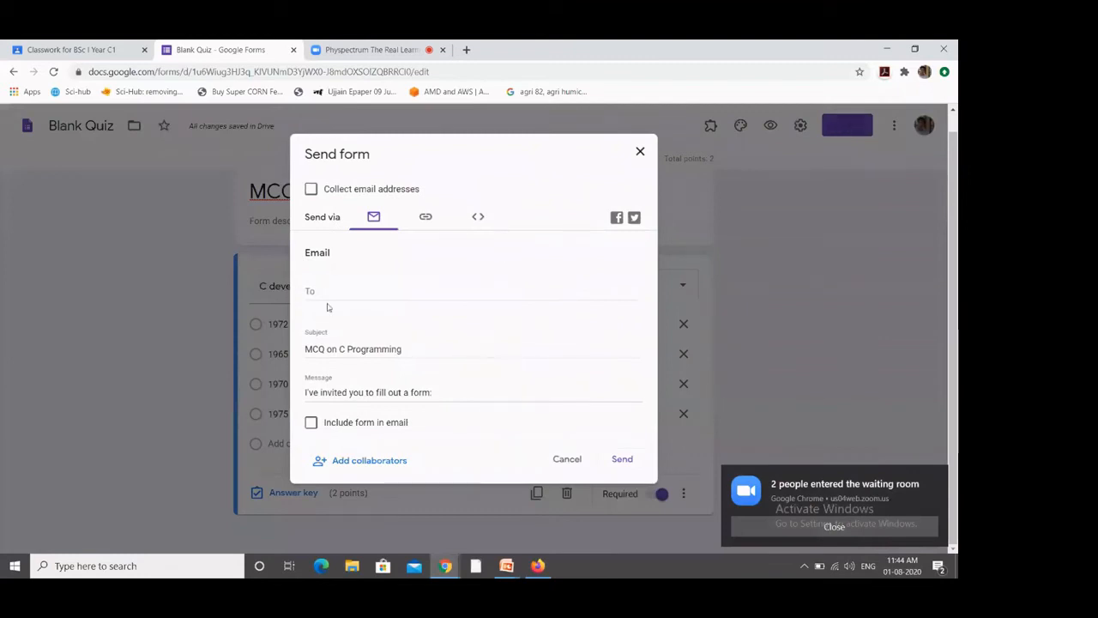
click(640, 151)
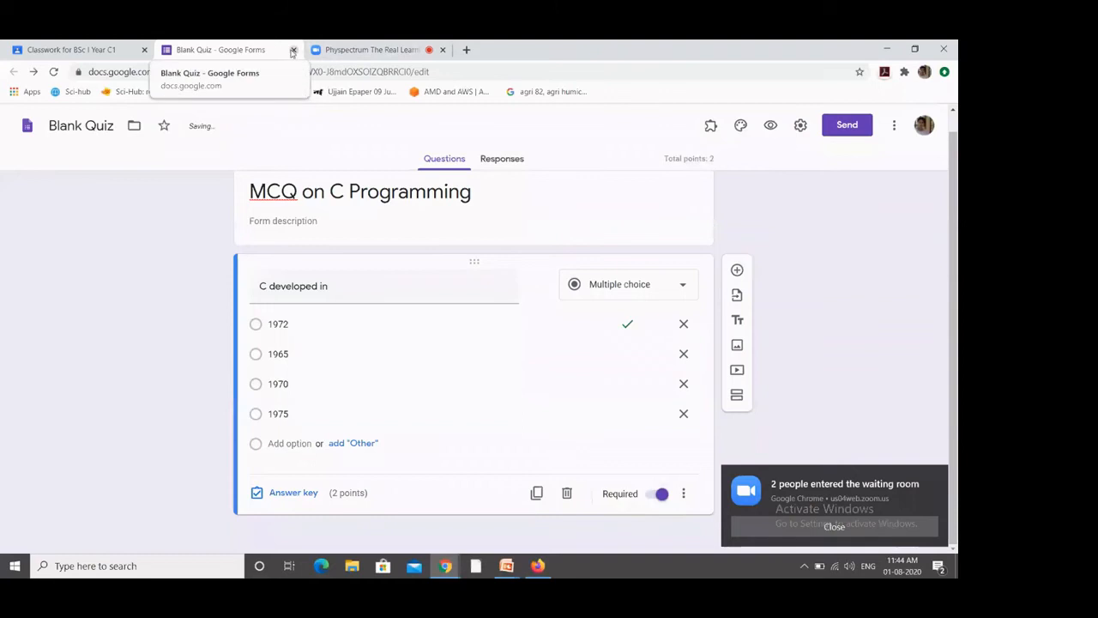
click(293, 50)
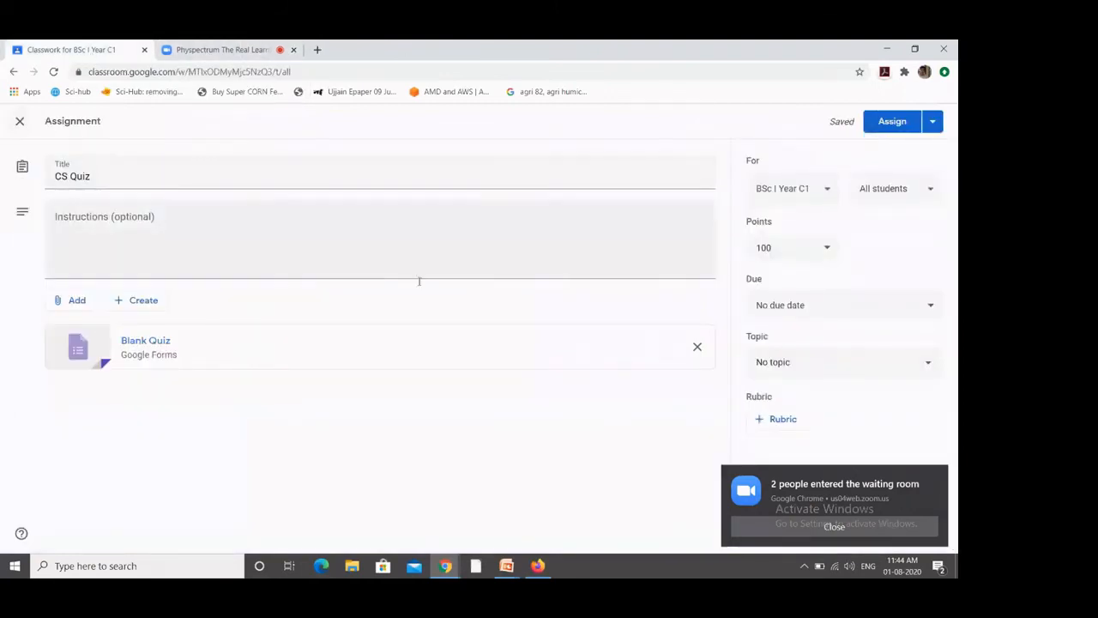
Step: Assign the CS Quiz to the class, then check Classwork and return to the Stream
click(888, 122)
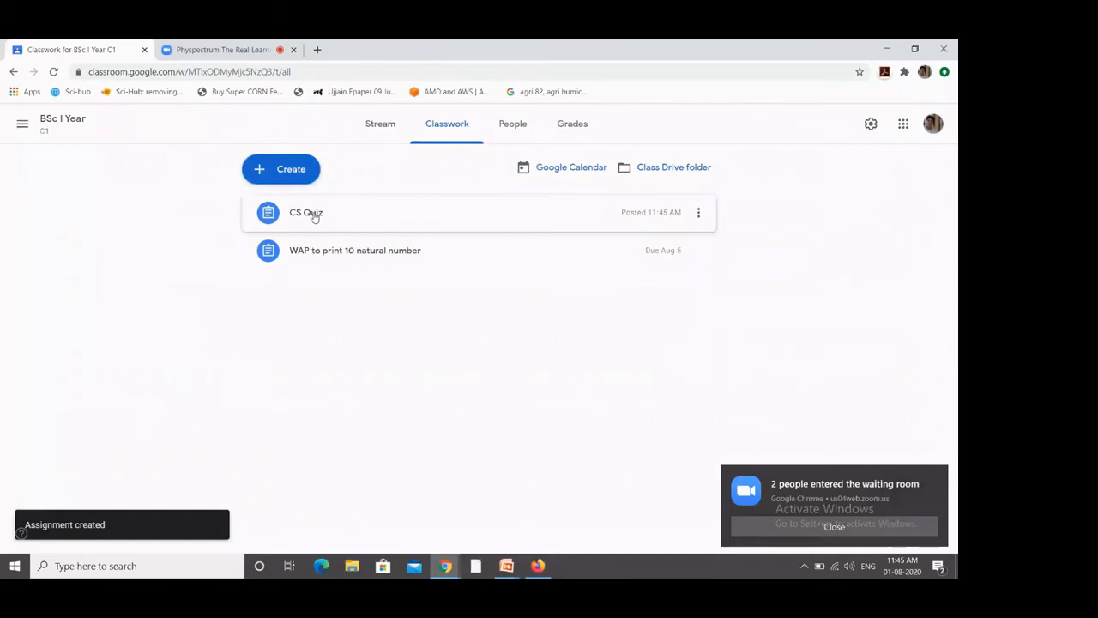
click(380, 125)
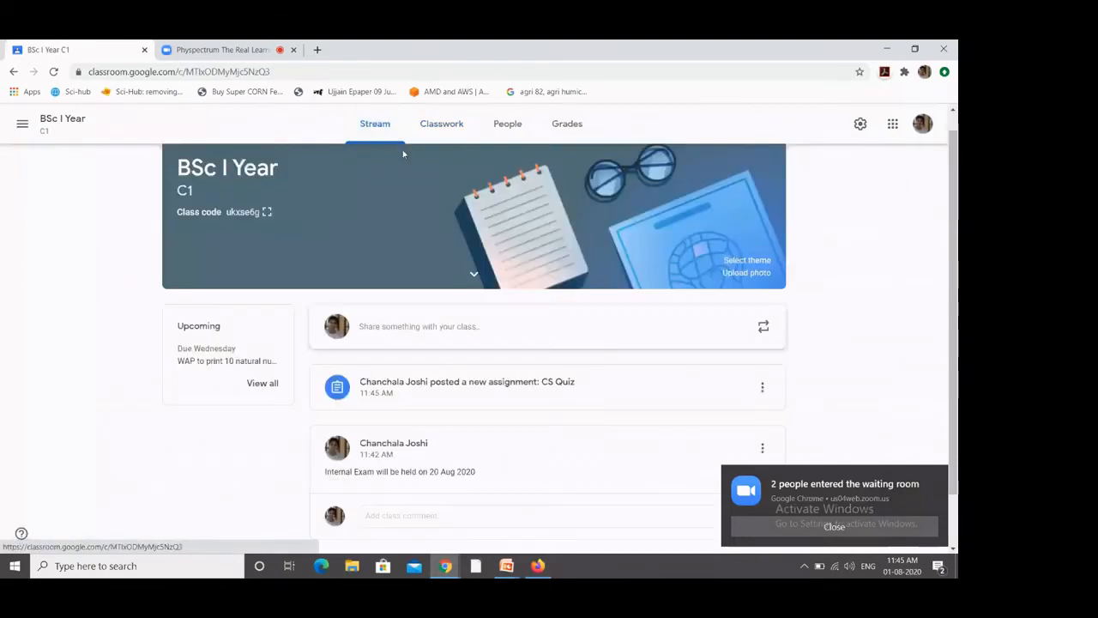
click(436, 131)
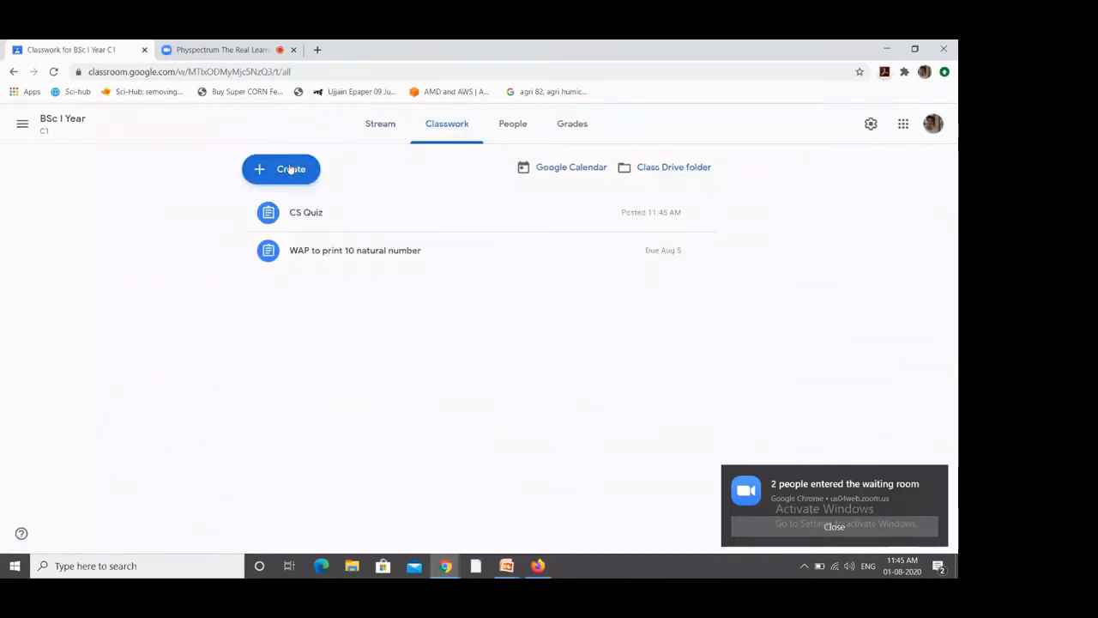
click(290, 170)
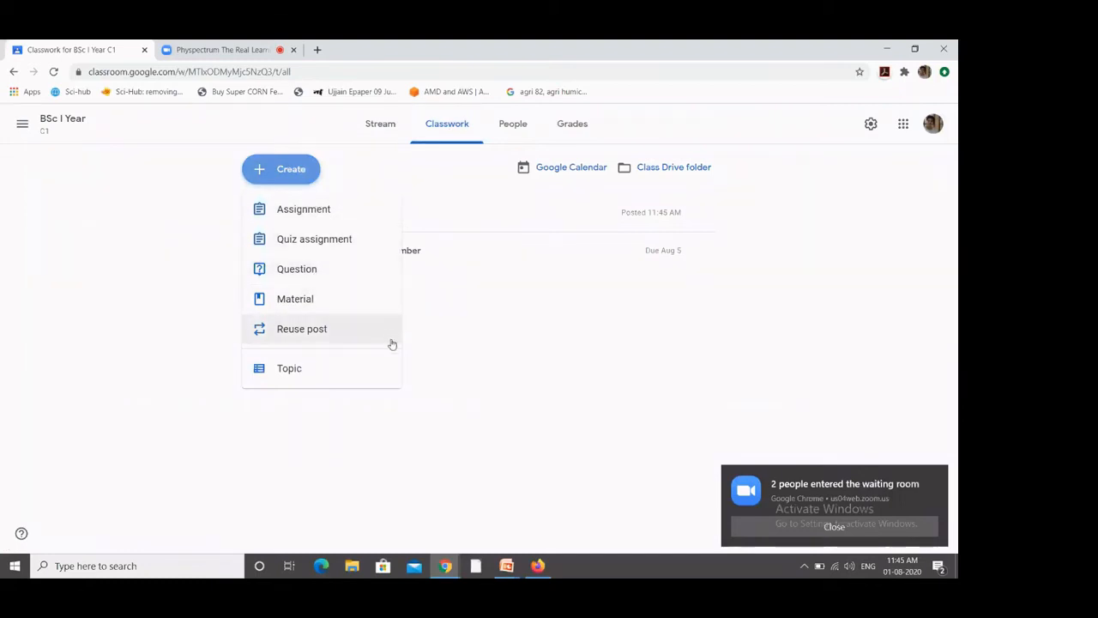
click(441, 336)
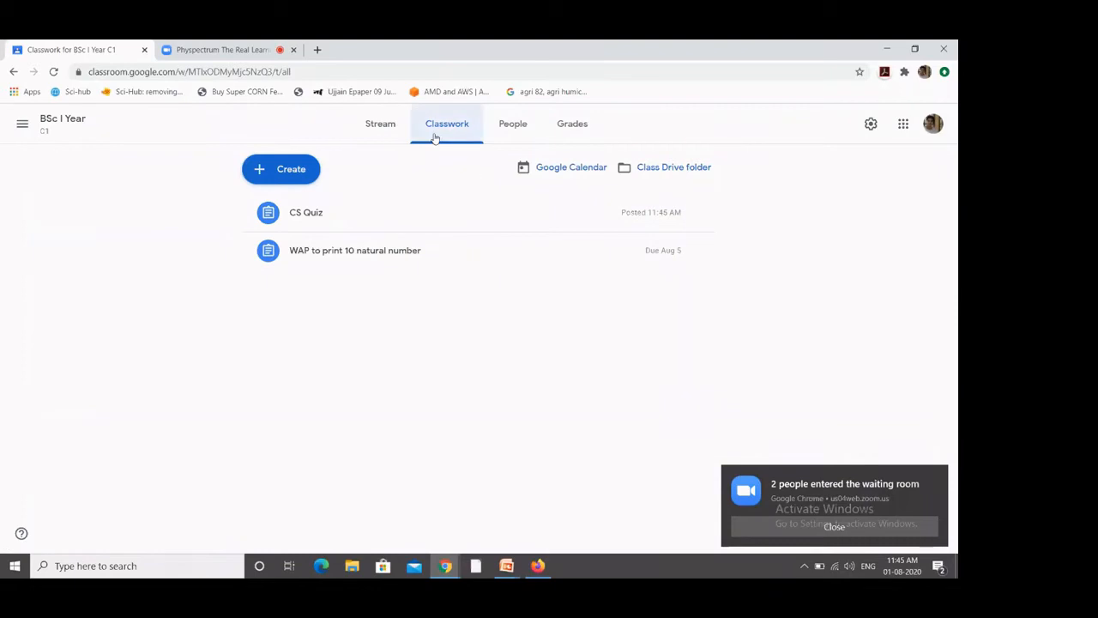
click(380, 127)
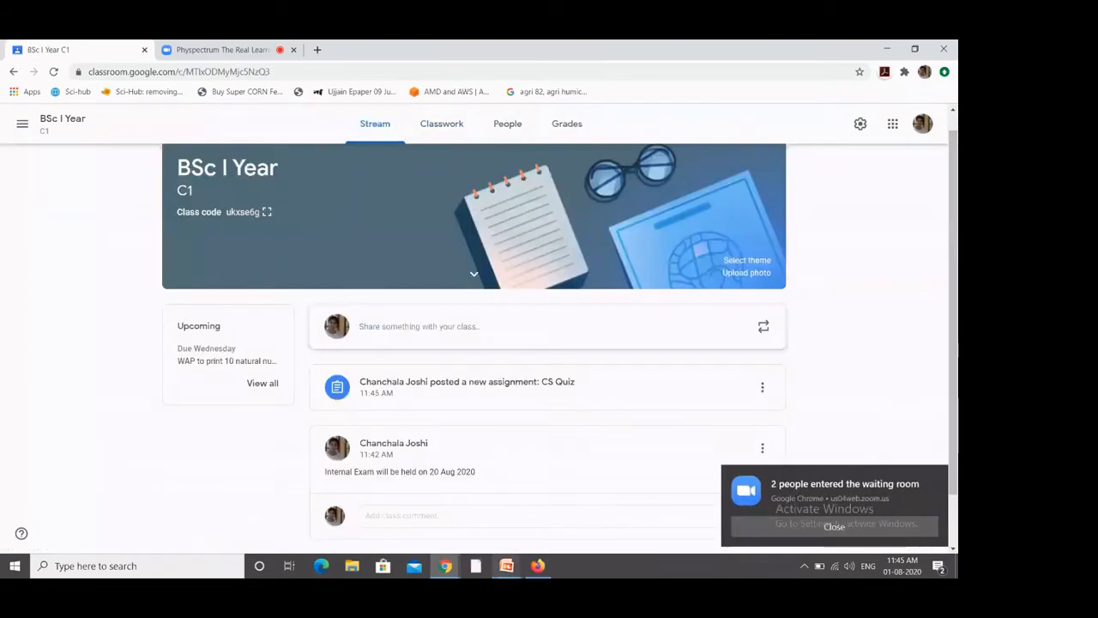
Step: Advance the slideshow to 'Add Students to the Course by Invite', then return to Classroom in Chrome
mouse_move(506, 565)
click(564, 509)
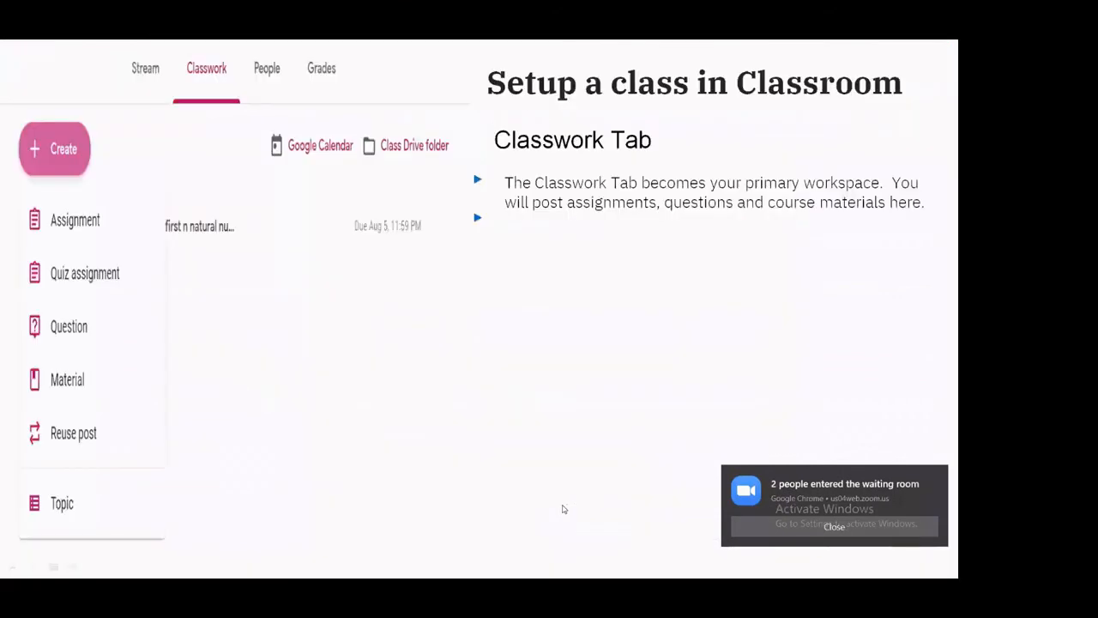
click(439, 354)
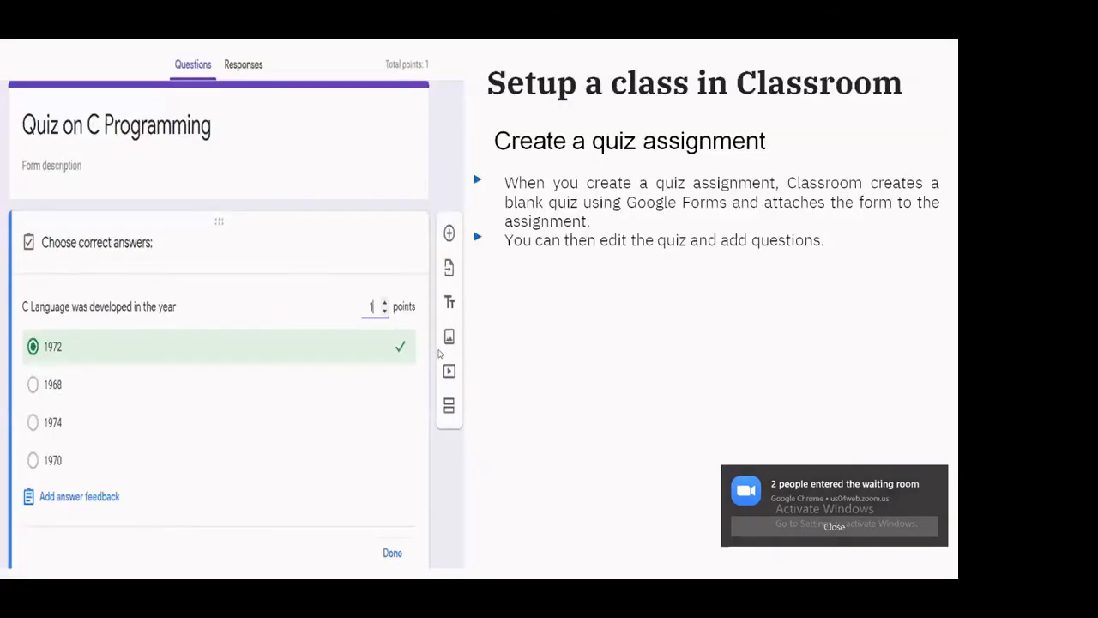
click(439, 354)
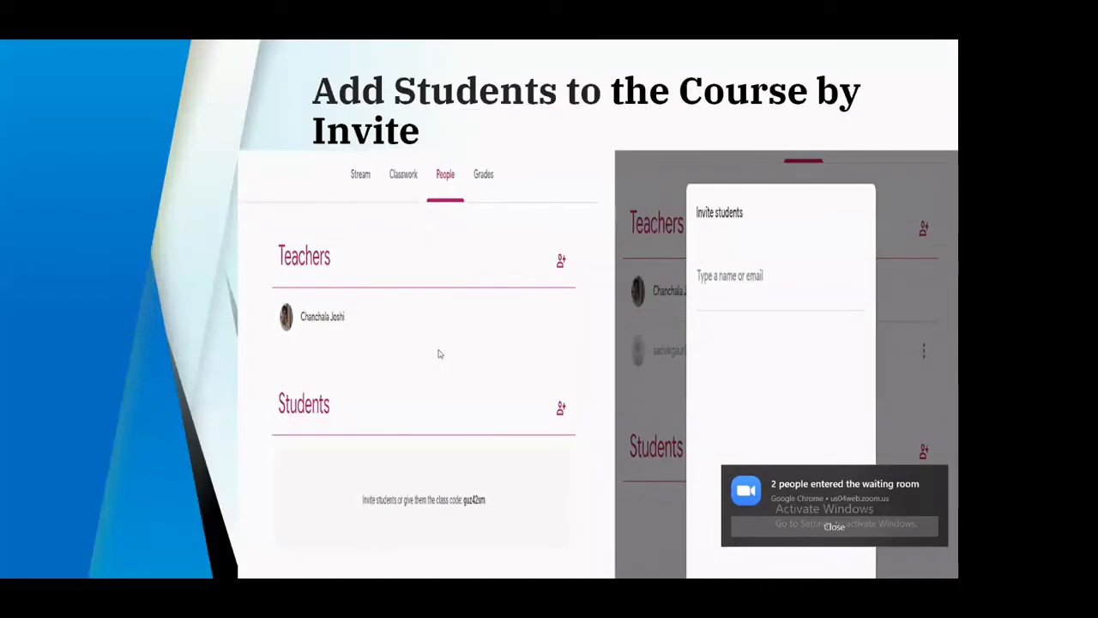
key(alt+Tab)
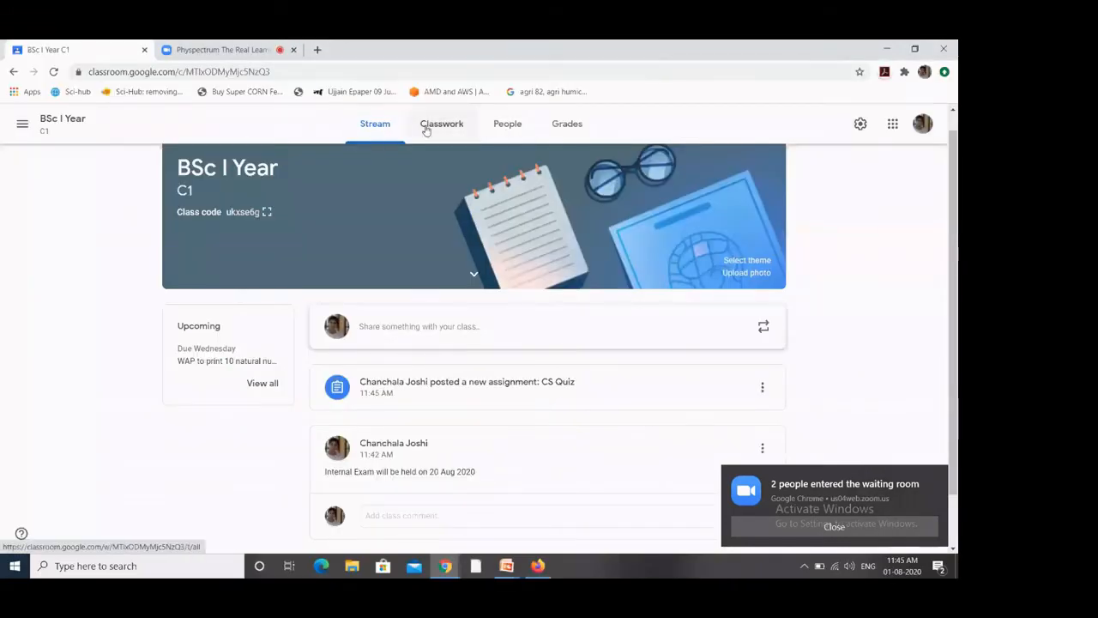
Step: On the People page, cancel a teacher invite and bring up the Invite students dialog
click(506, 130)
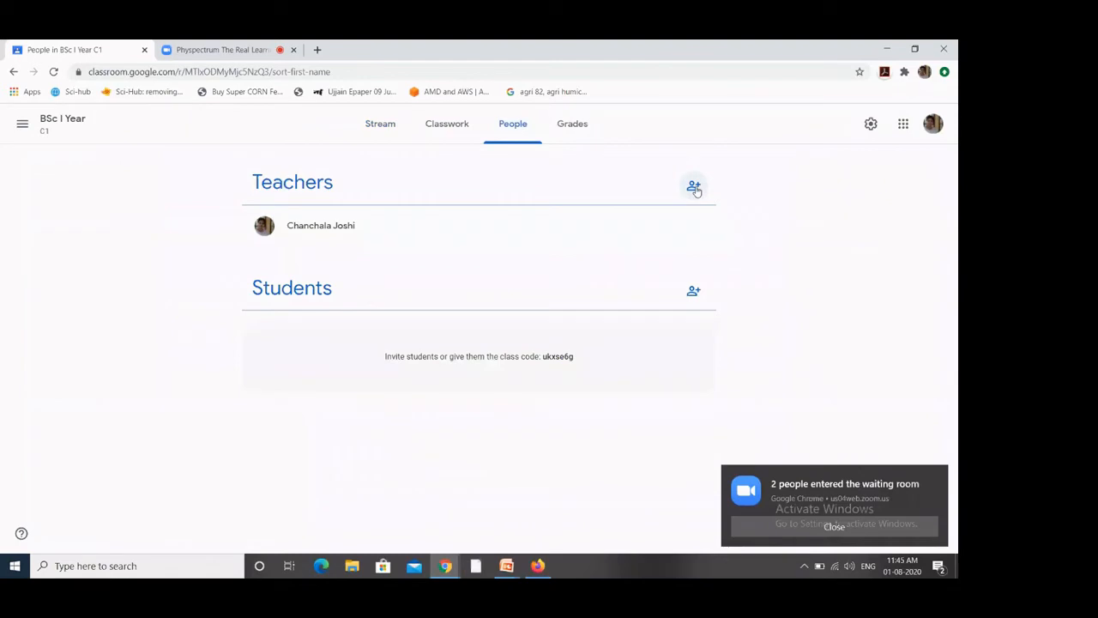
click(695, 187)
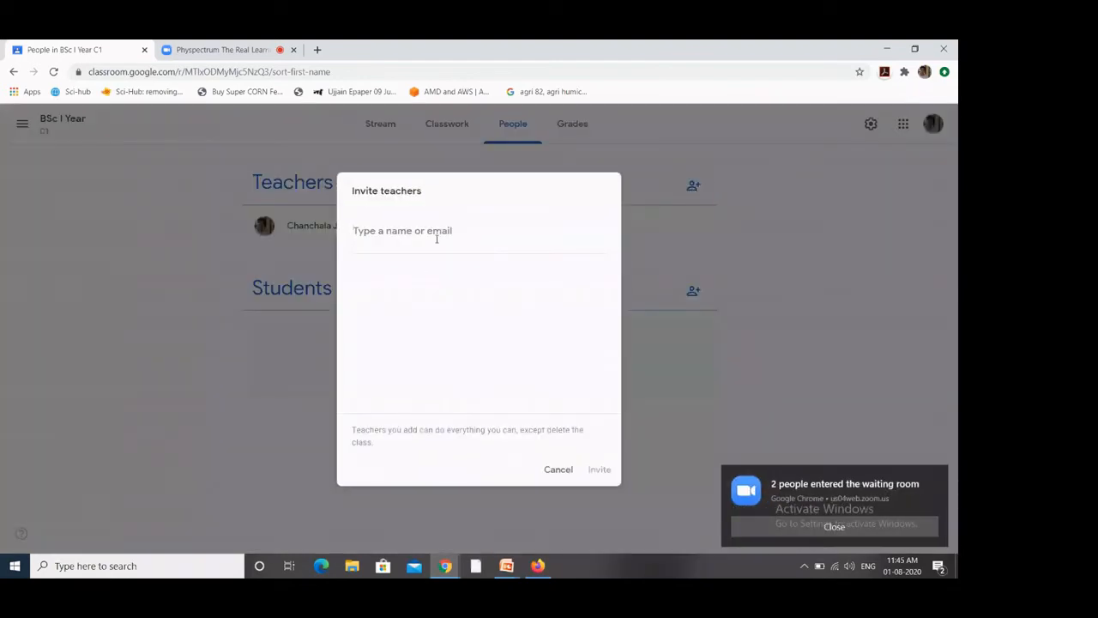
click(563, 472)
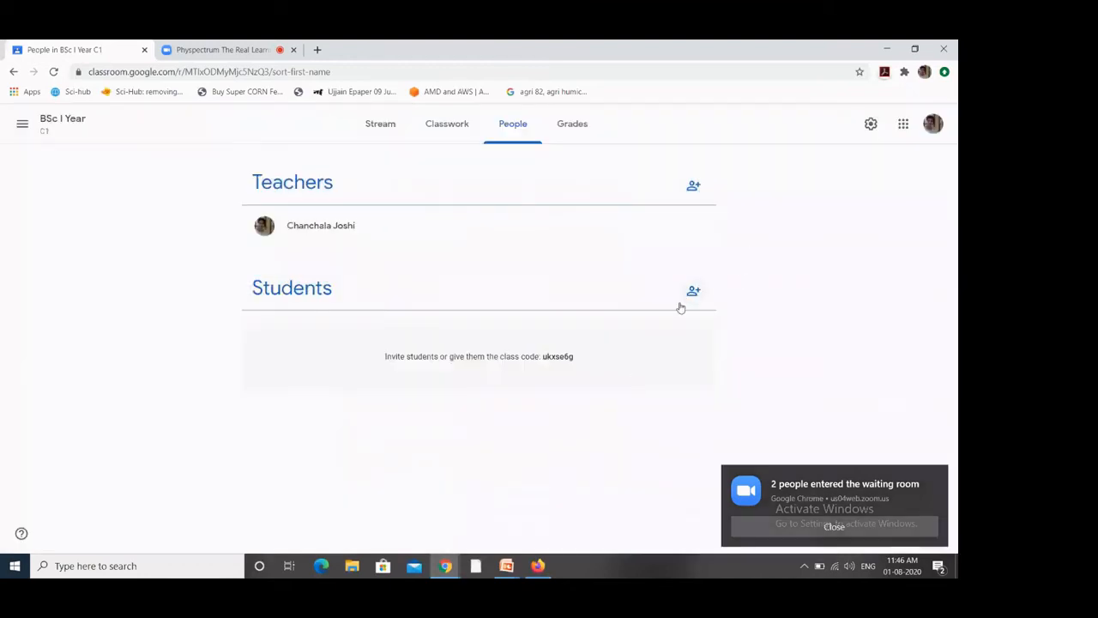
click(695, 291)
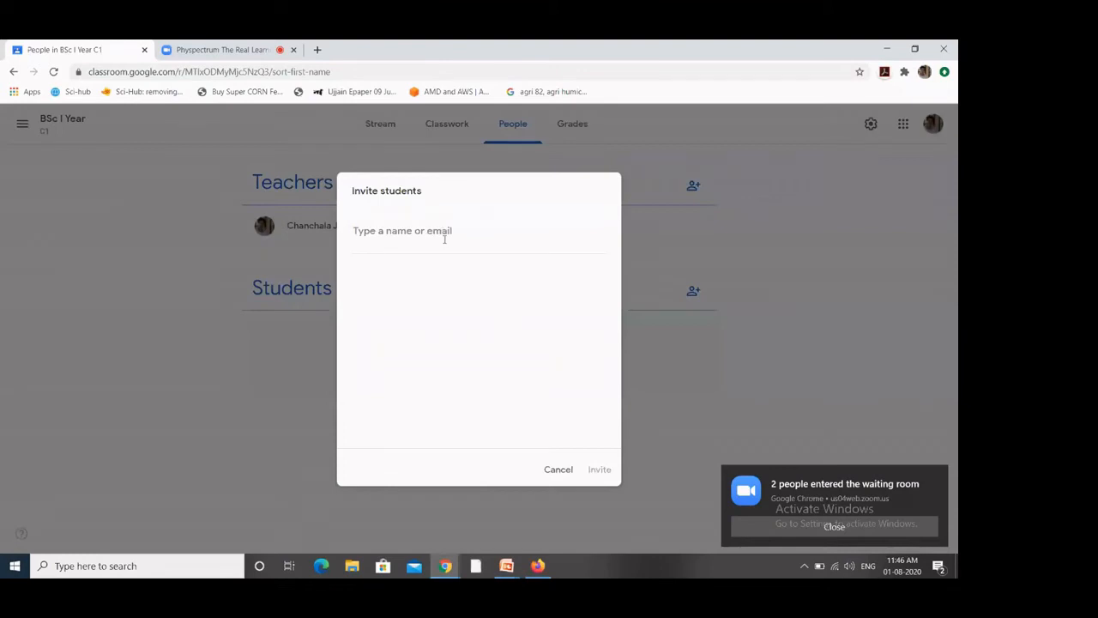
text(add)
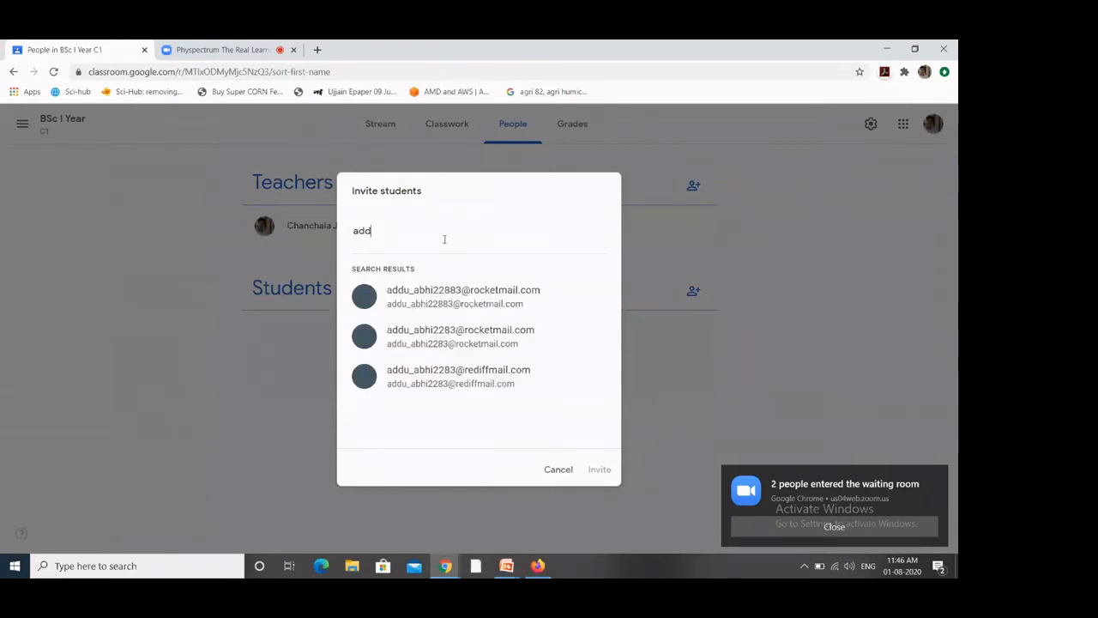
key(BackSpace)
key(BackSpace)
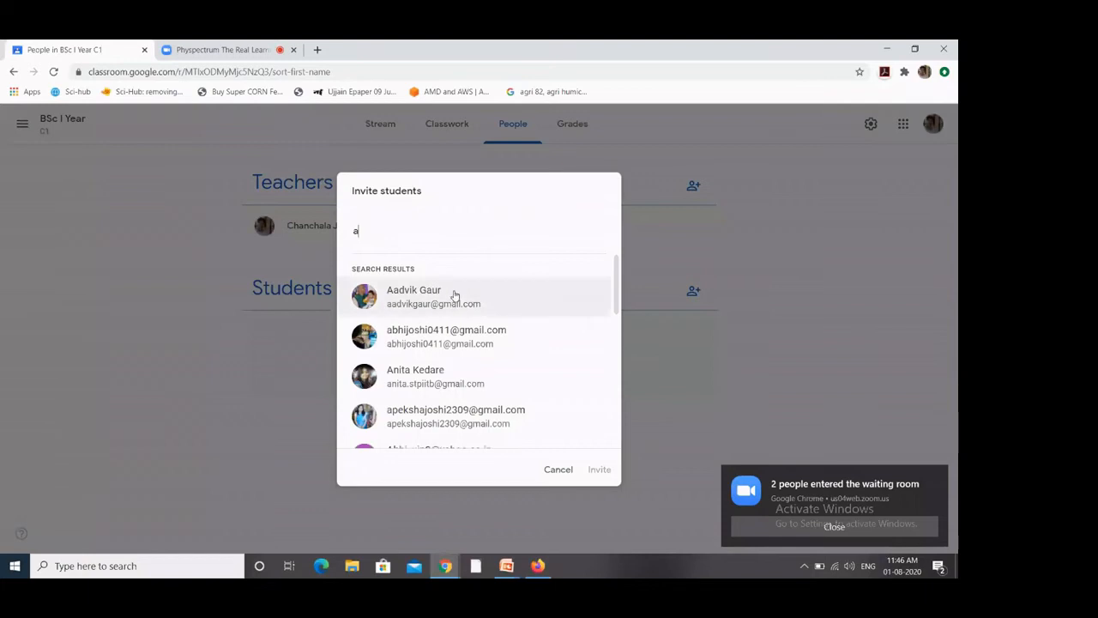
click(455, 302)
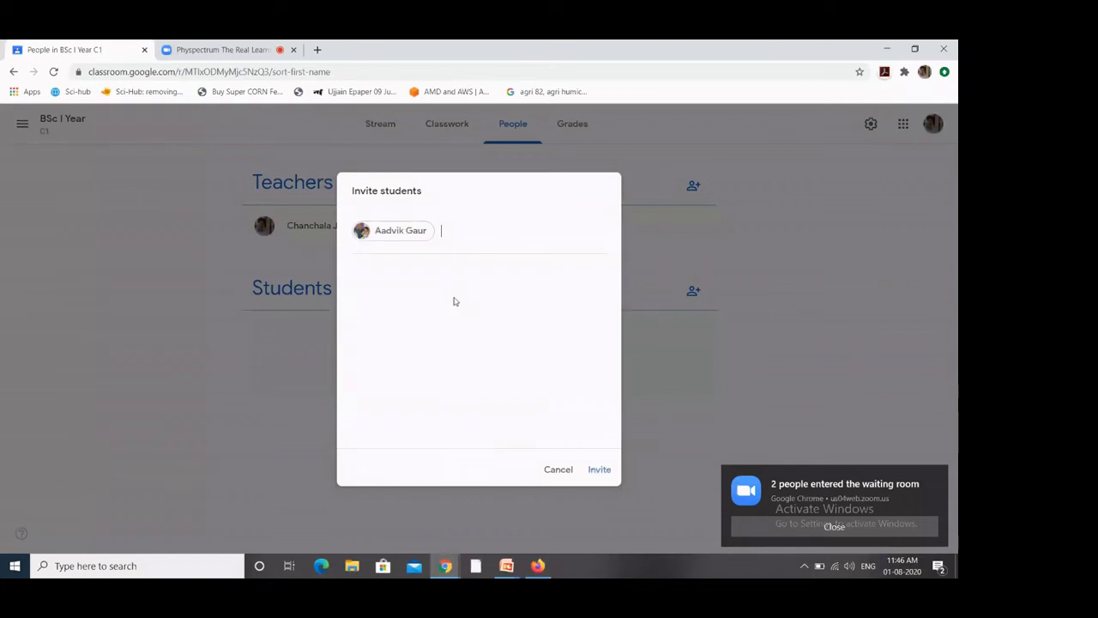
click(599, 471)
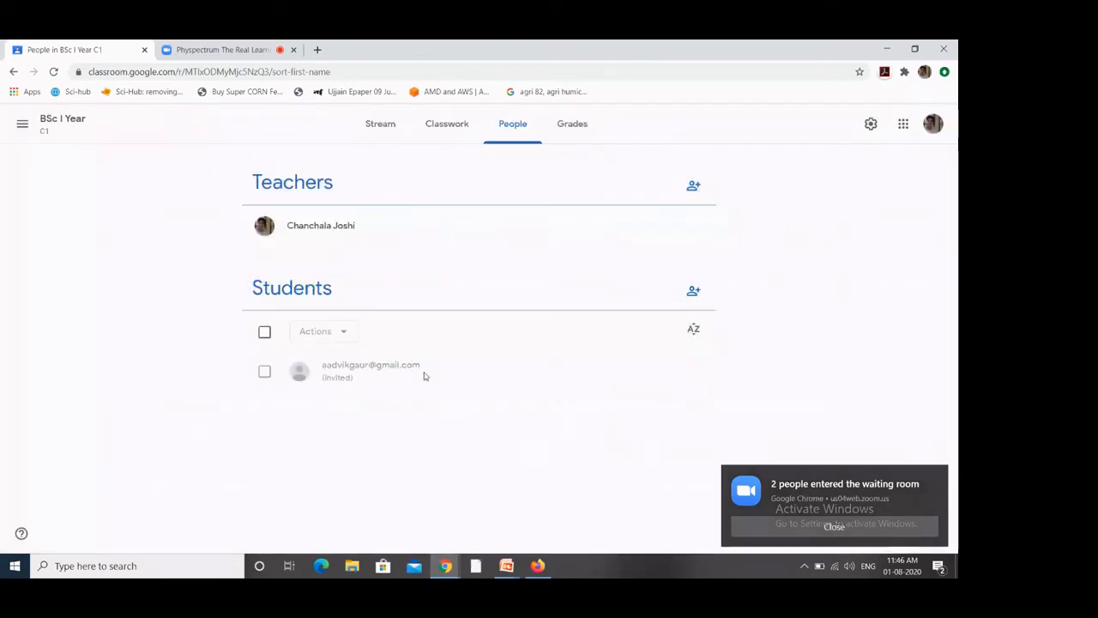
click(264, 332)
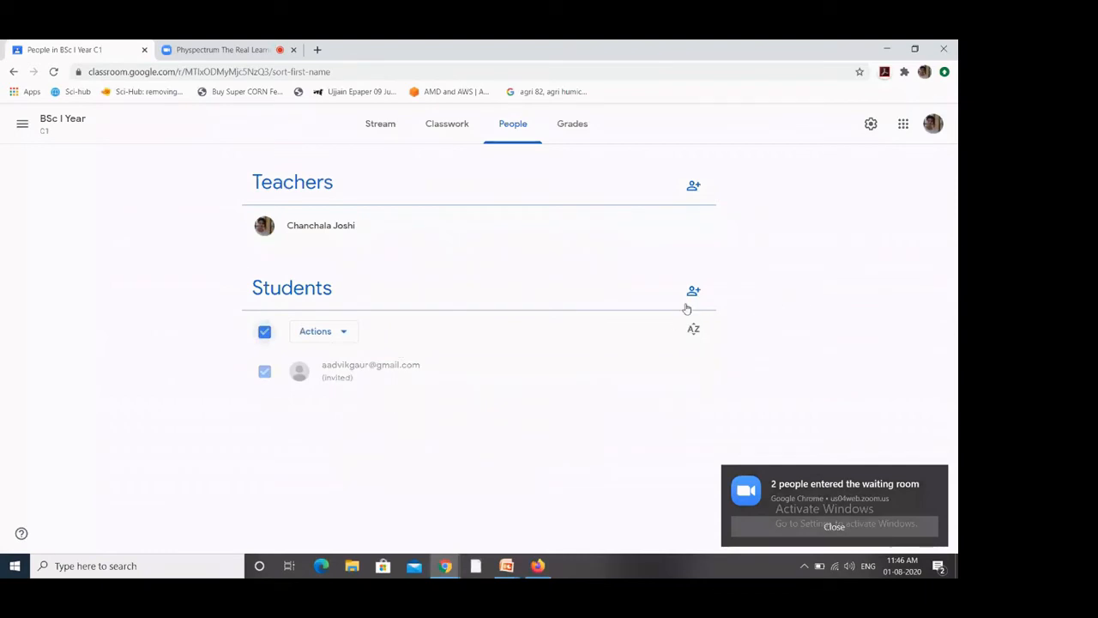
click(346, 333)
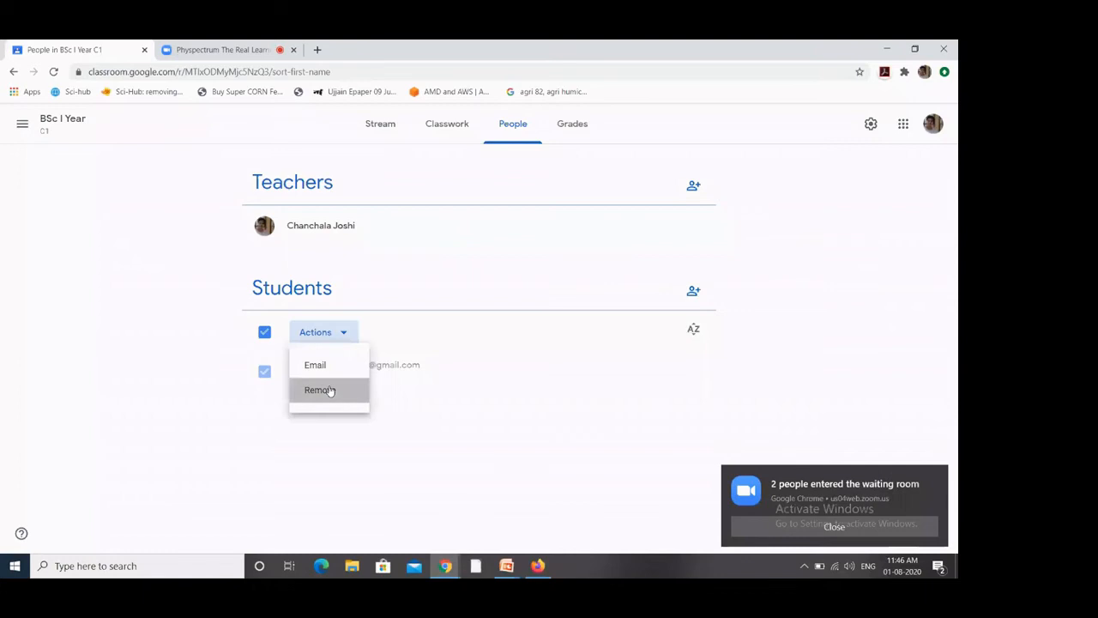
click(329, 390)
click(594, 369)
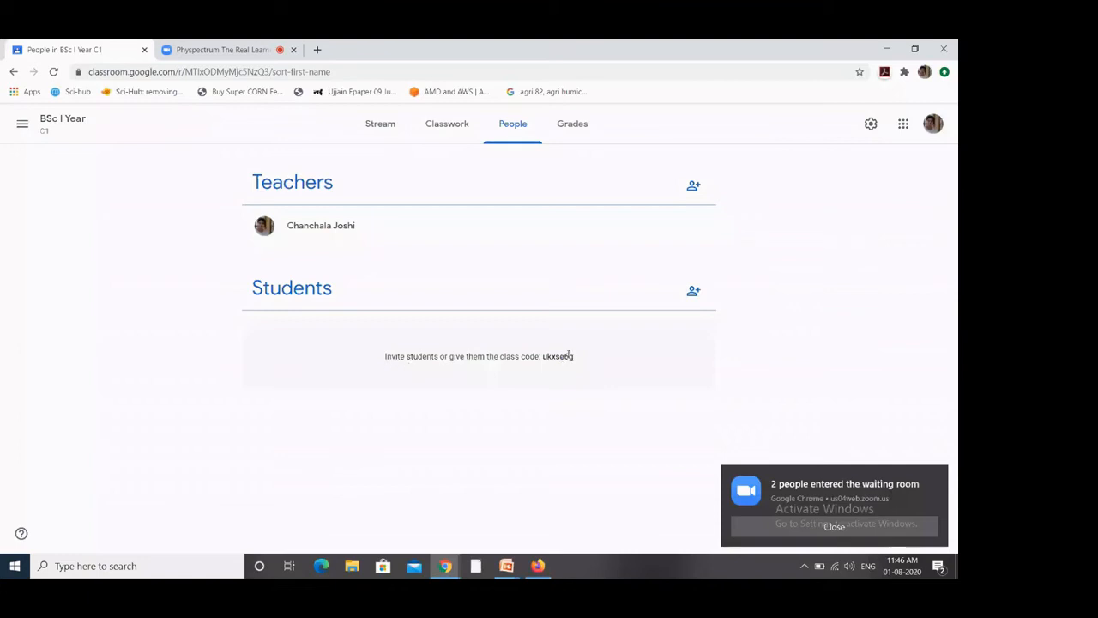
double_click(565, 358)
key(ctrl+c)
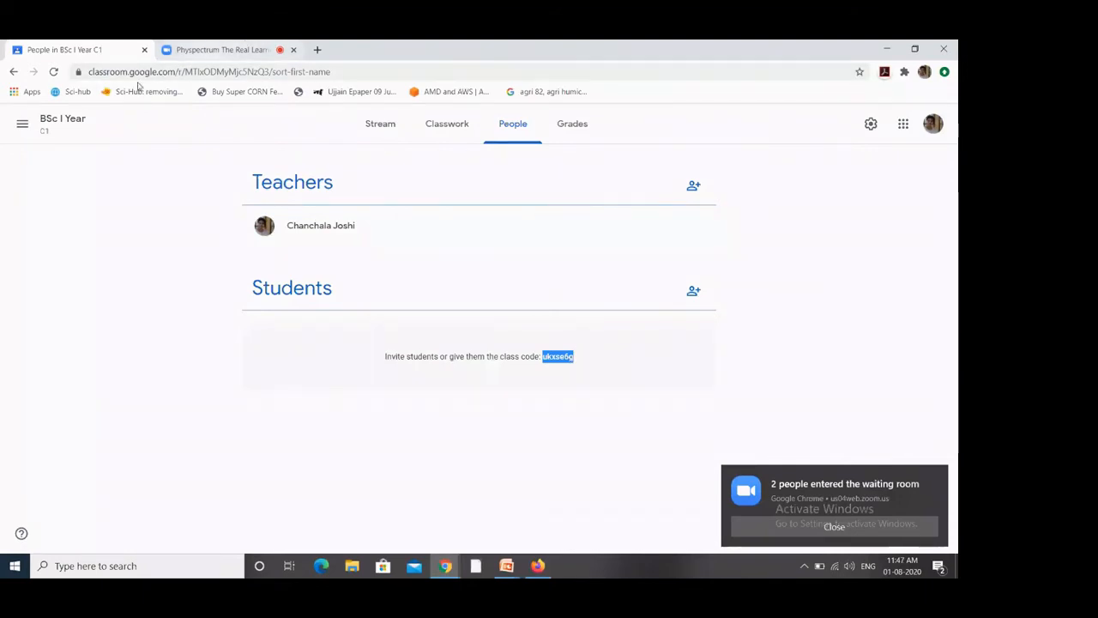
Step: Load the Google Classroom home page with the list of classes in a new browser tab
click(317, 50)
text(cll)
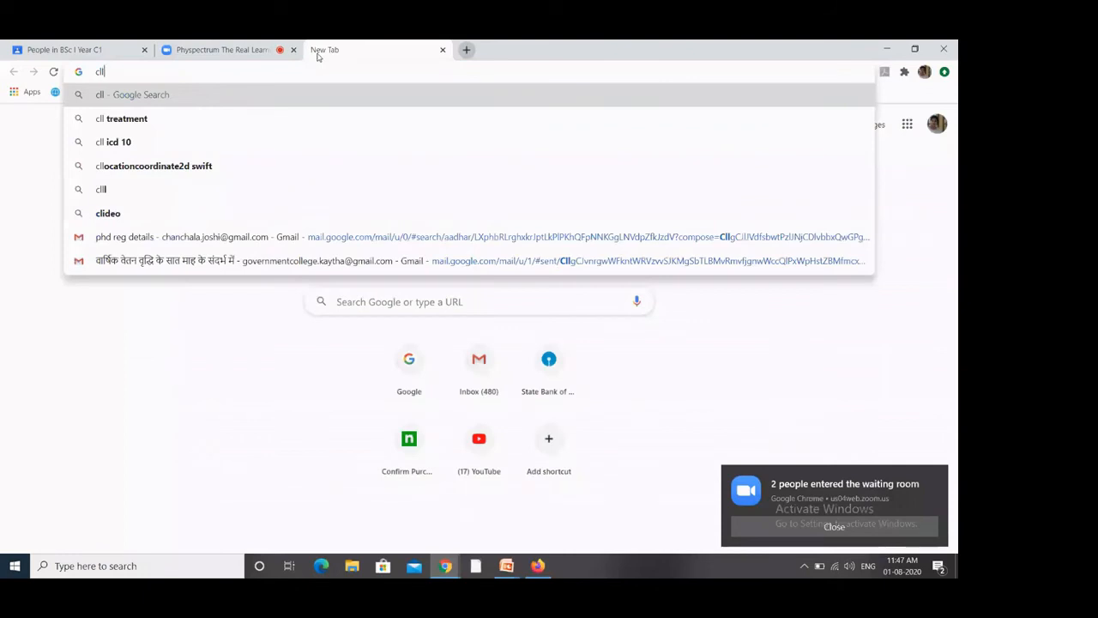
key(BackSpace)
text(ass)
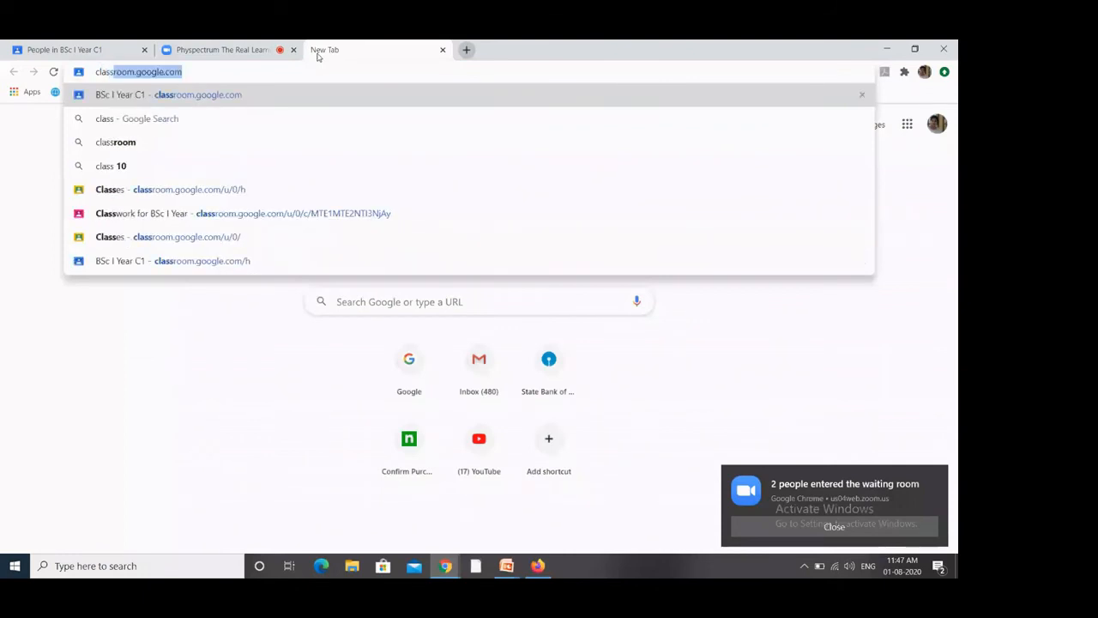
key(Return)
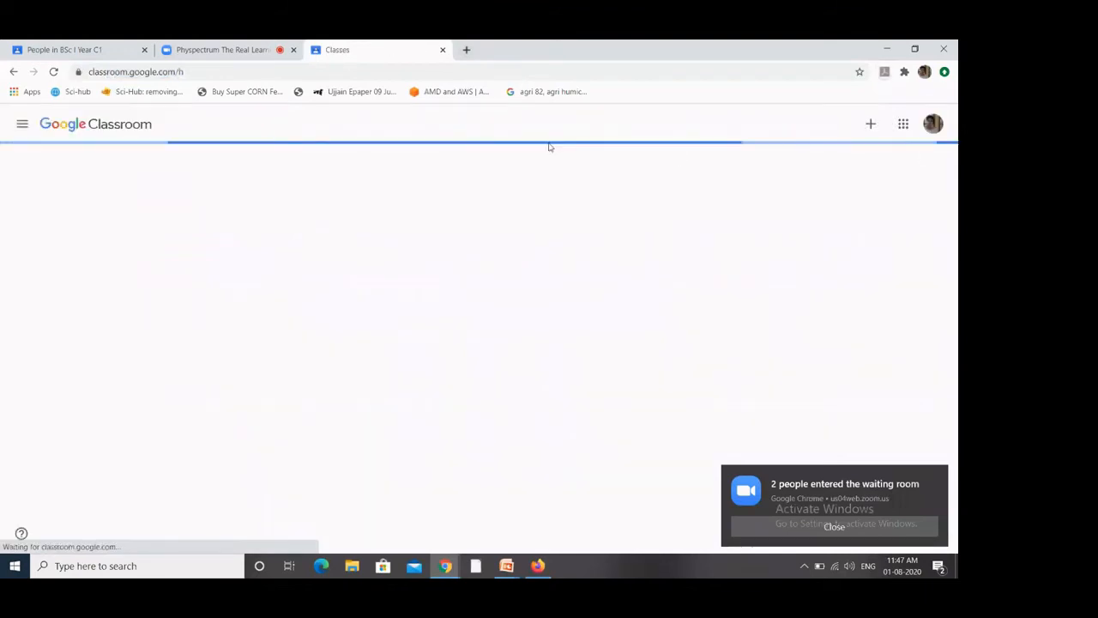
Step: Try joining with the pasted class code, which is rejected as invalid, then return to People
click(870, 127)
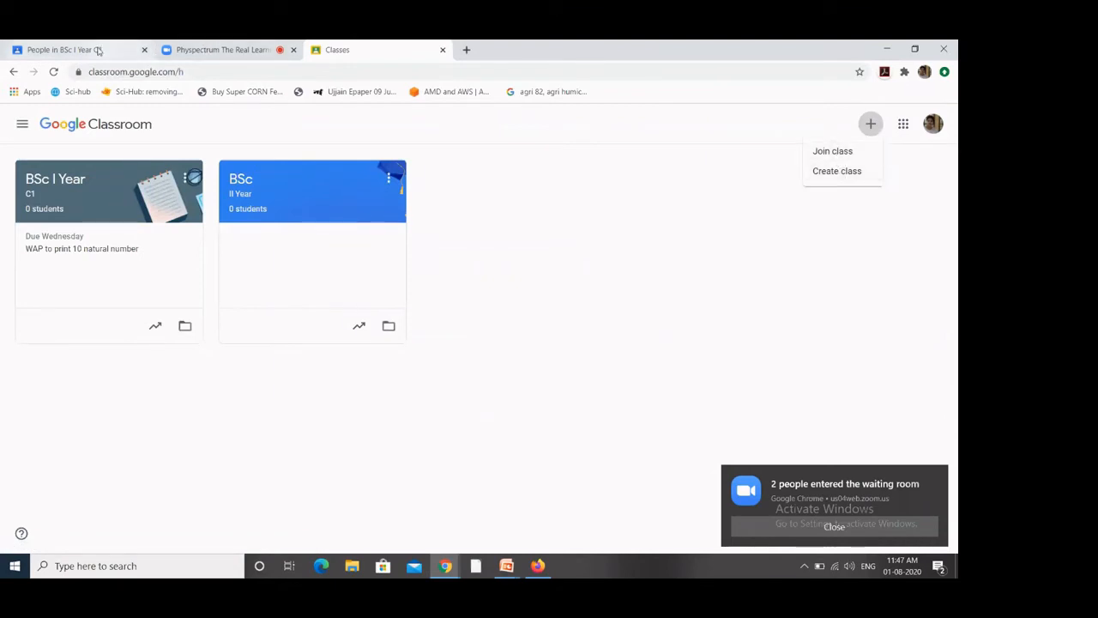
click(98, 50)
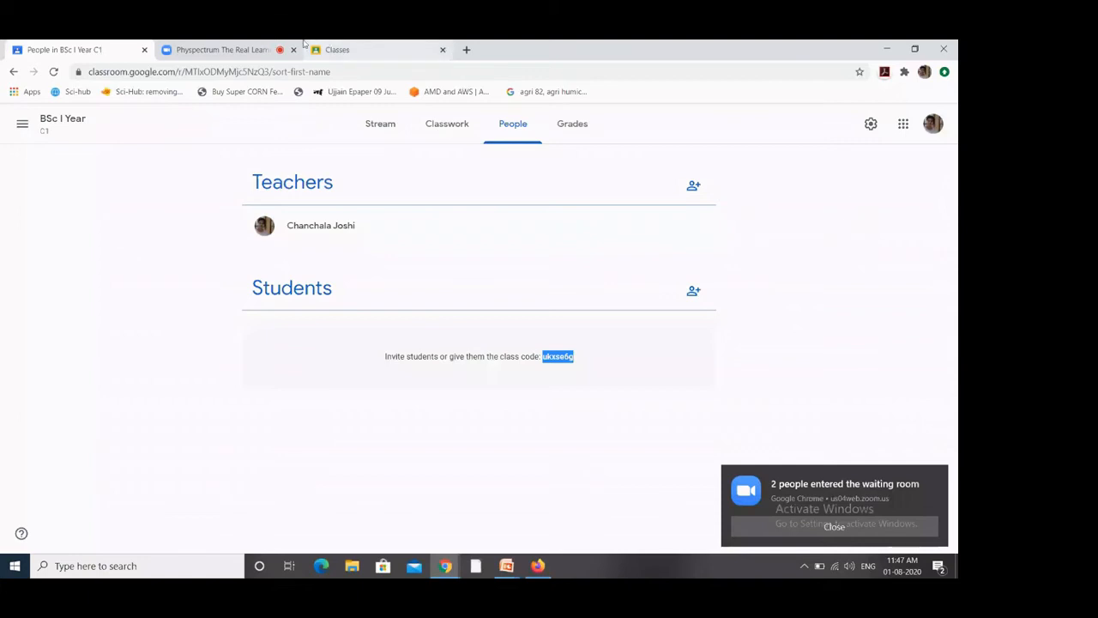
click(383, 60)
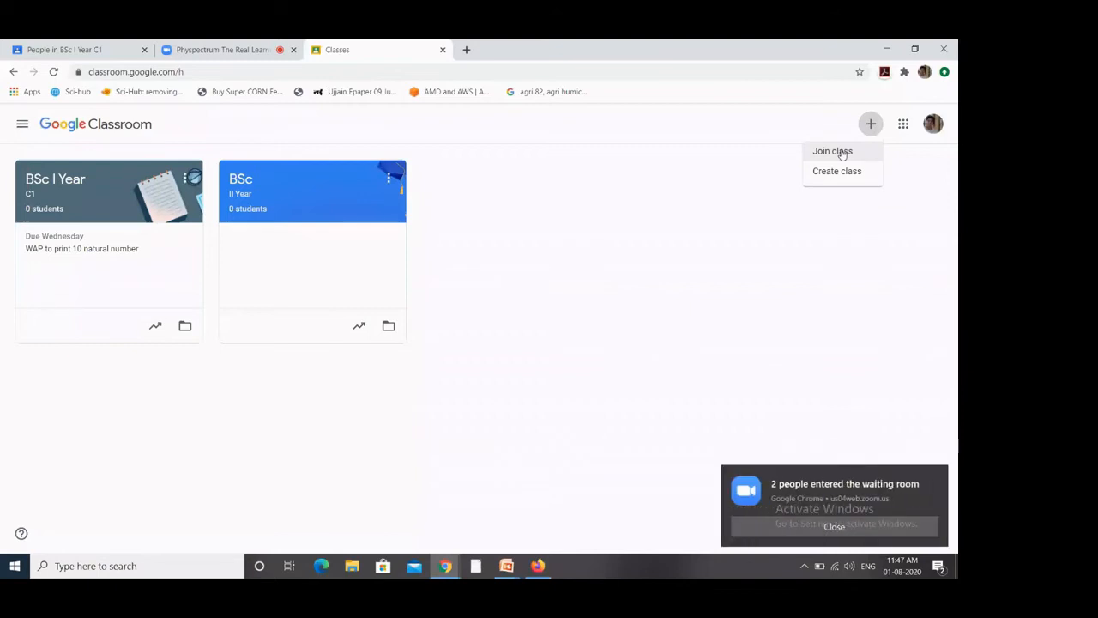
click(841, 153)
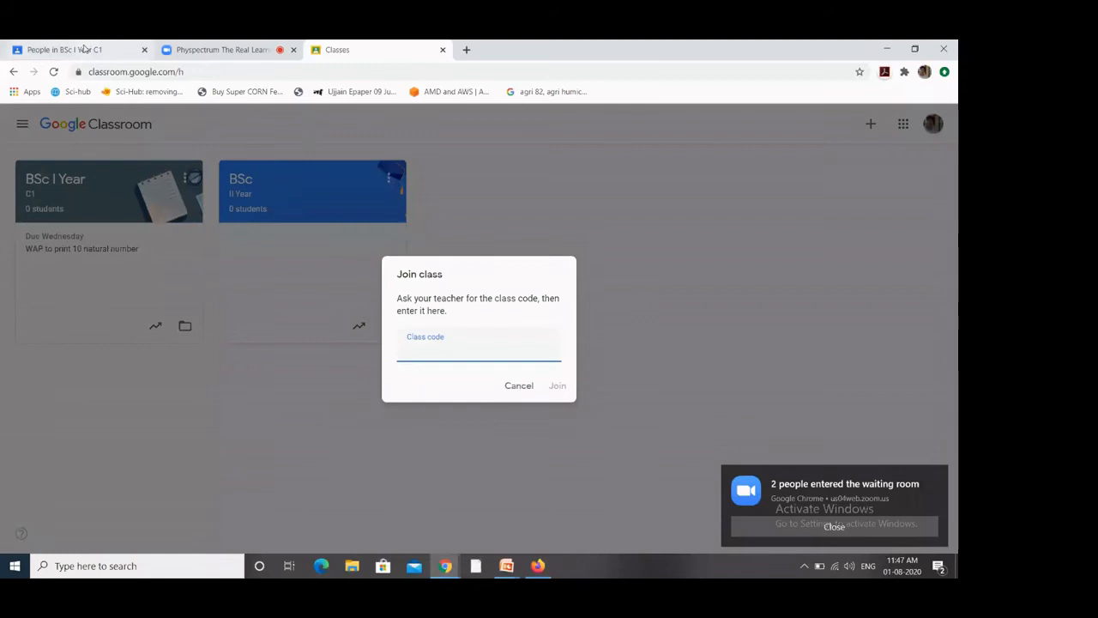
click(64, 49)
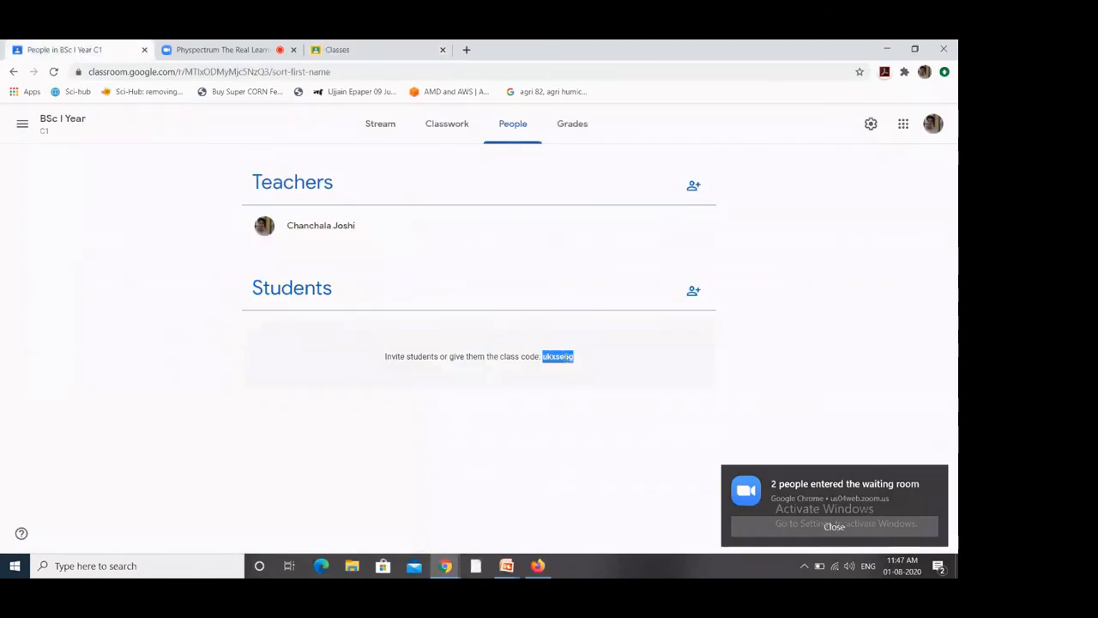
click(361, 50)
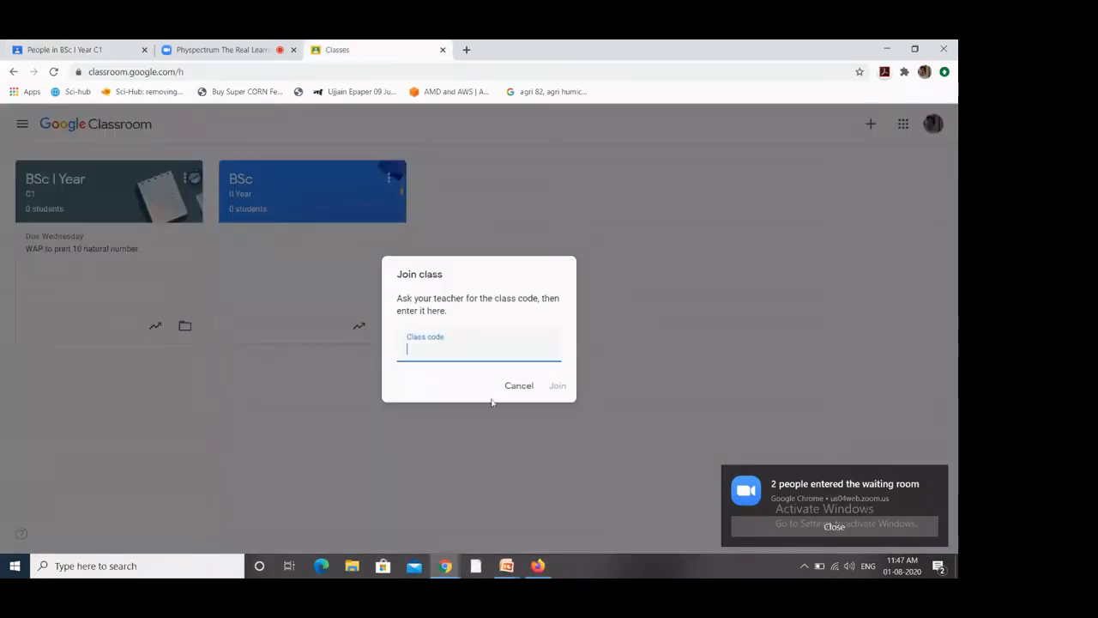
key(ctrl+v)
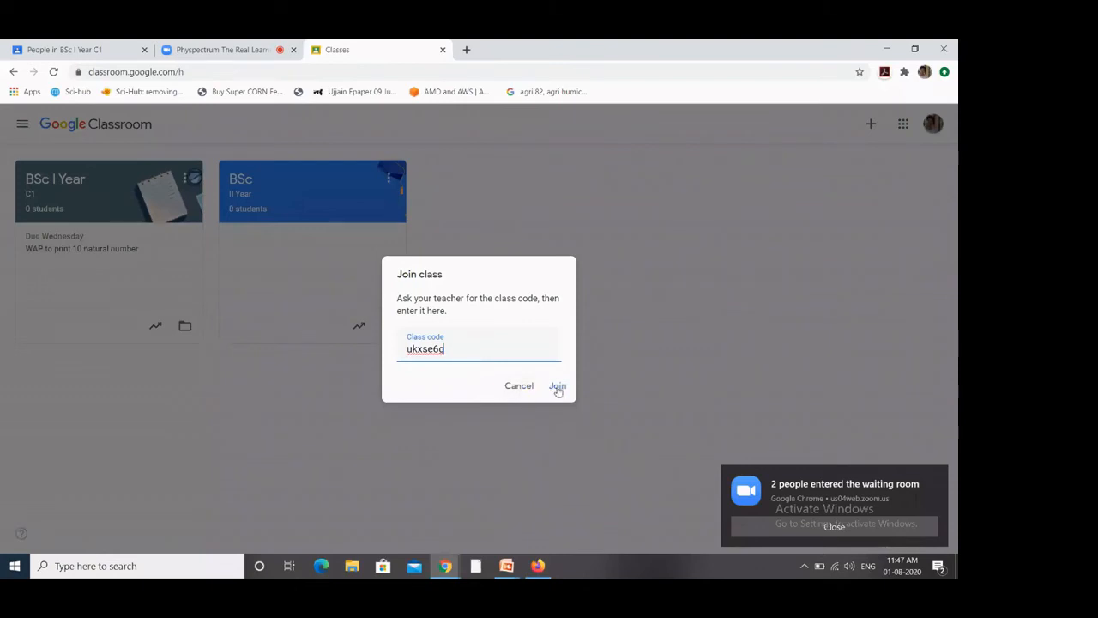
click(558, 387)
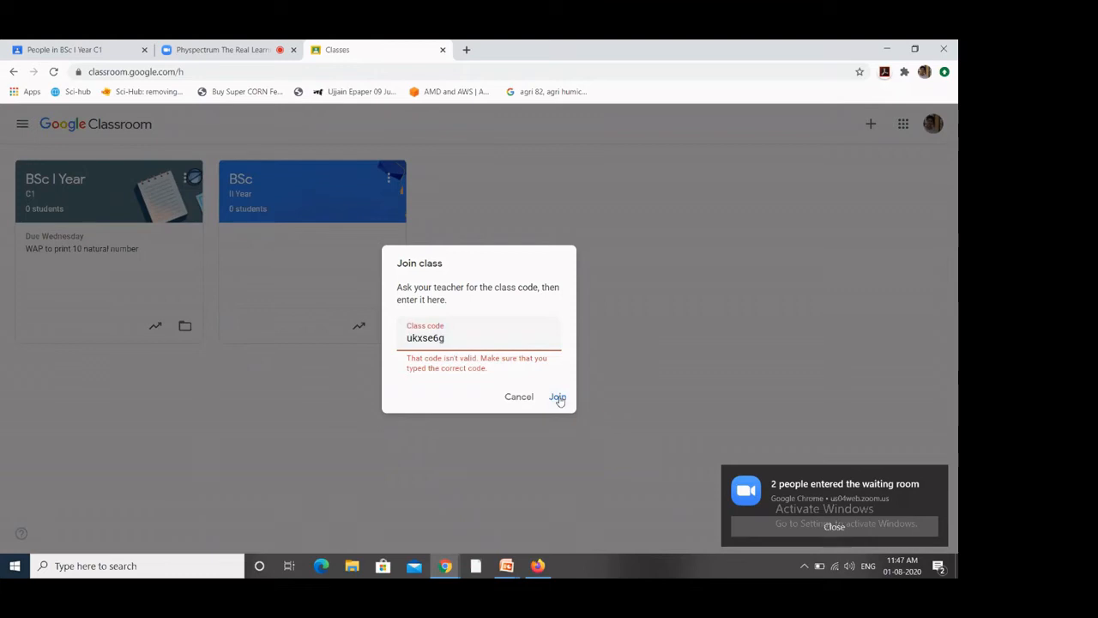
click(519, 397)
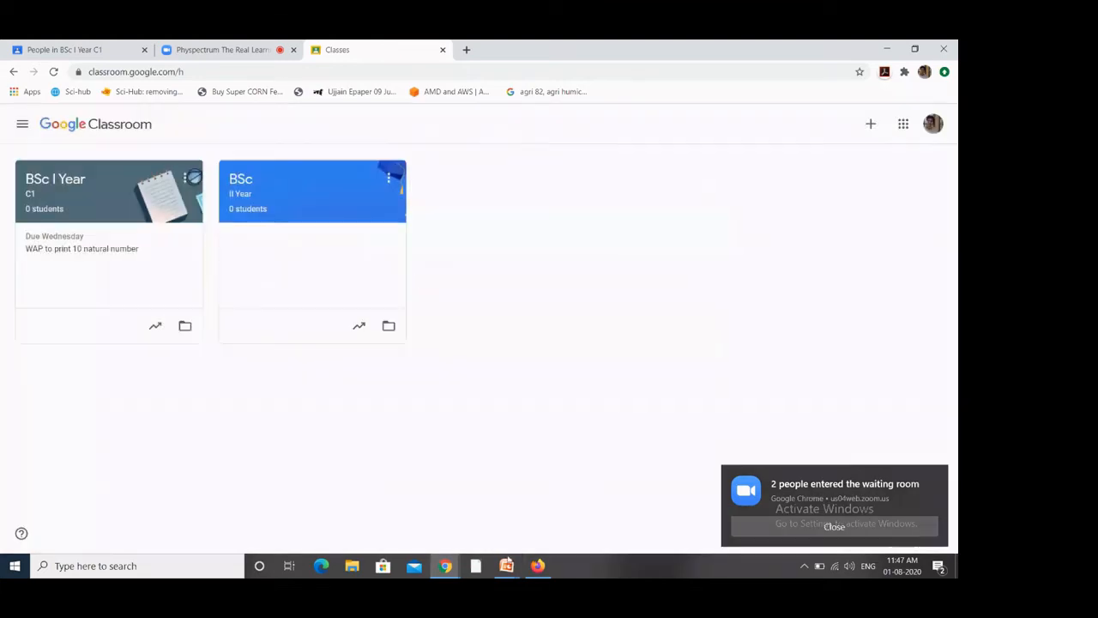
click(83, 49)
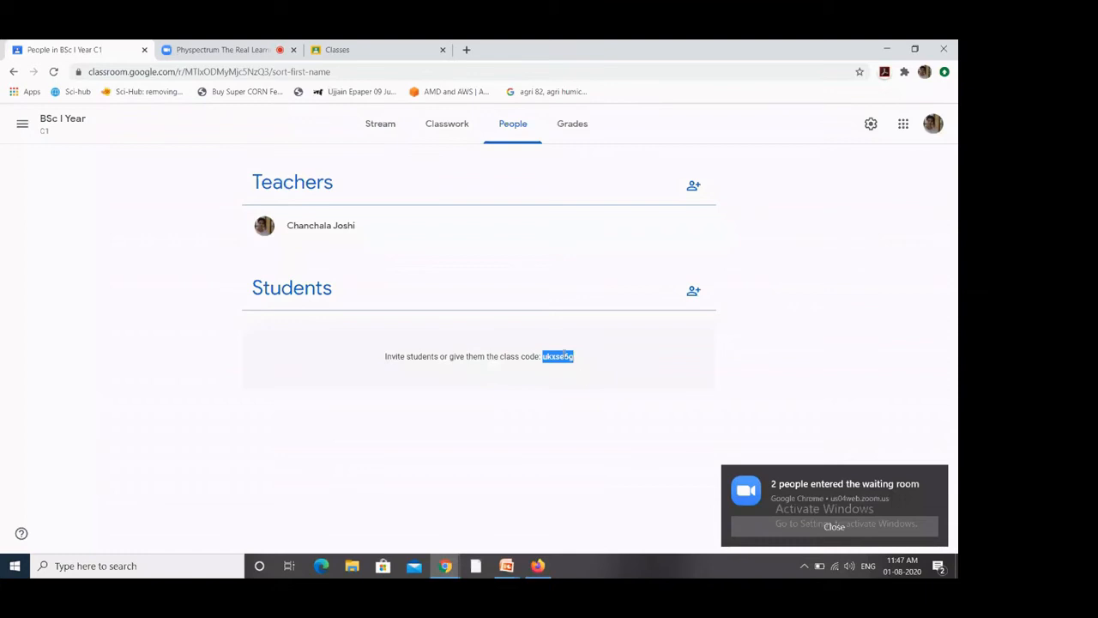
Step: Switch to the Firefox window showing the student's turned-in 'Quiz on C Programming' assignment
click(538, 567)
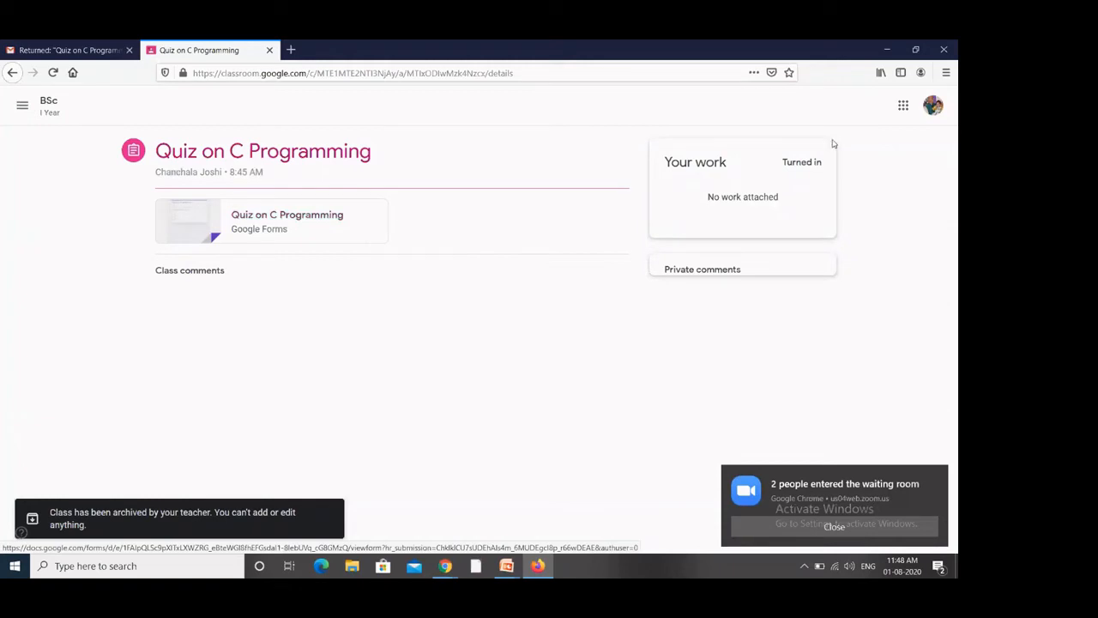
Step: Go from google.com to classroom.google.com in Firefox, where the student has no active classes
click(316, 72)
text(google.com/)
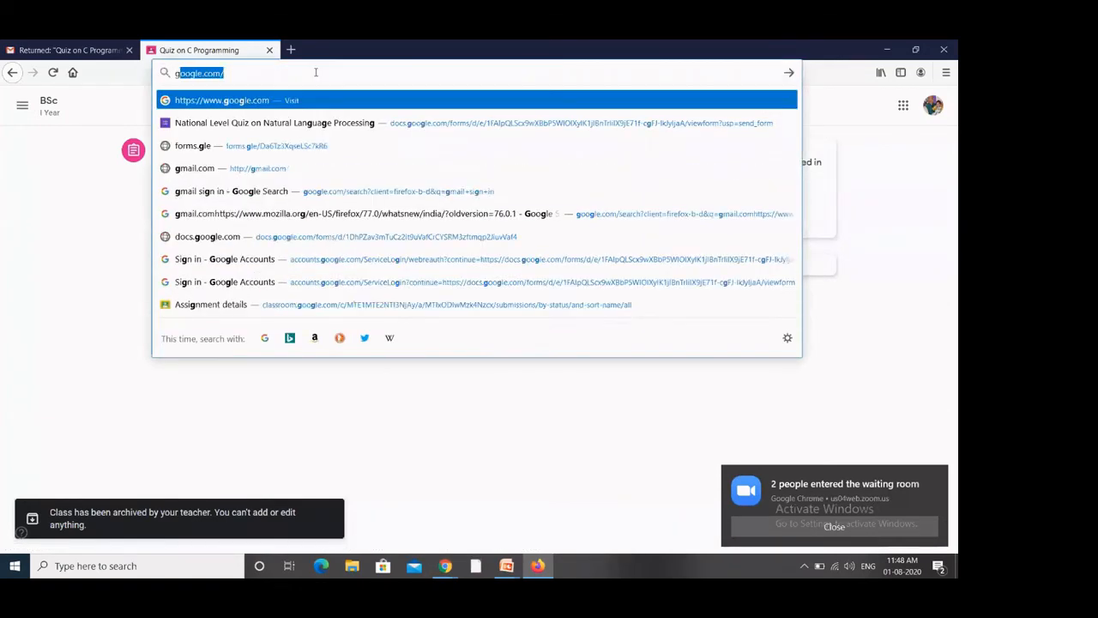
key(Return)
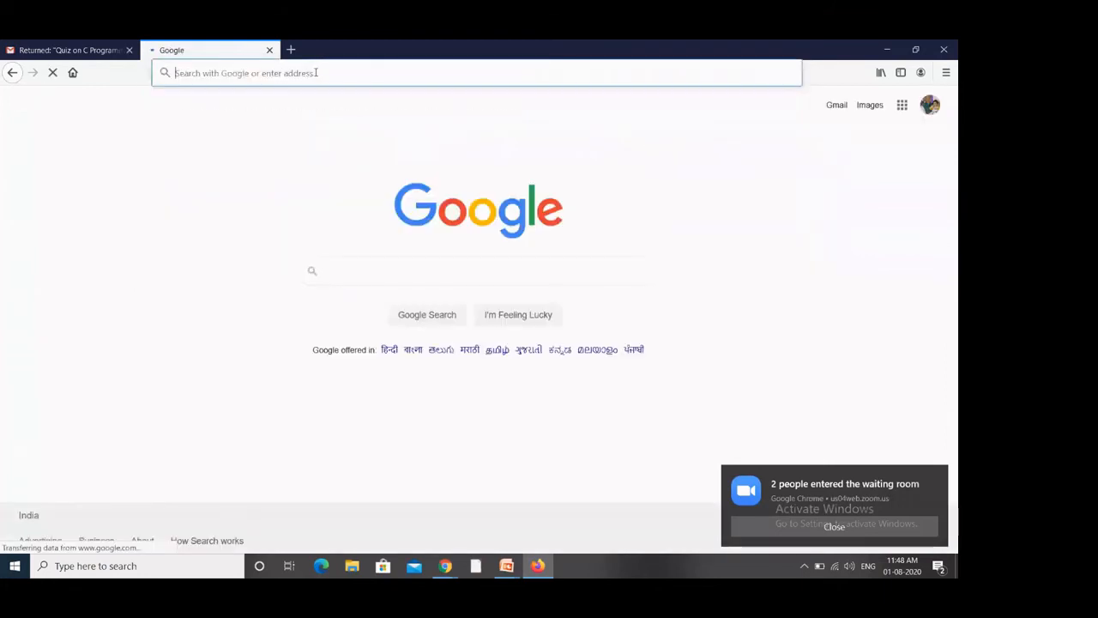
click(316, 72)
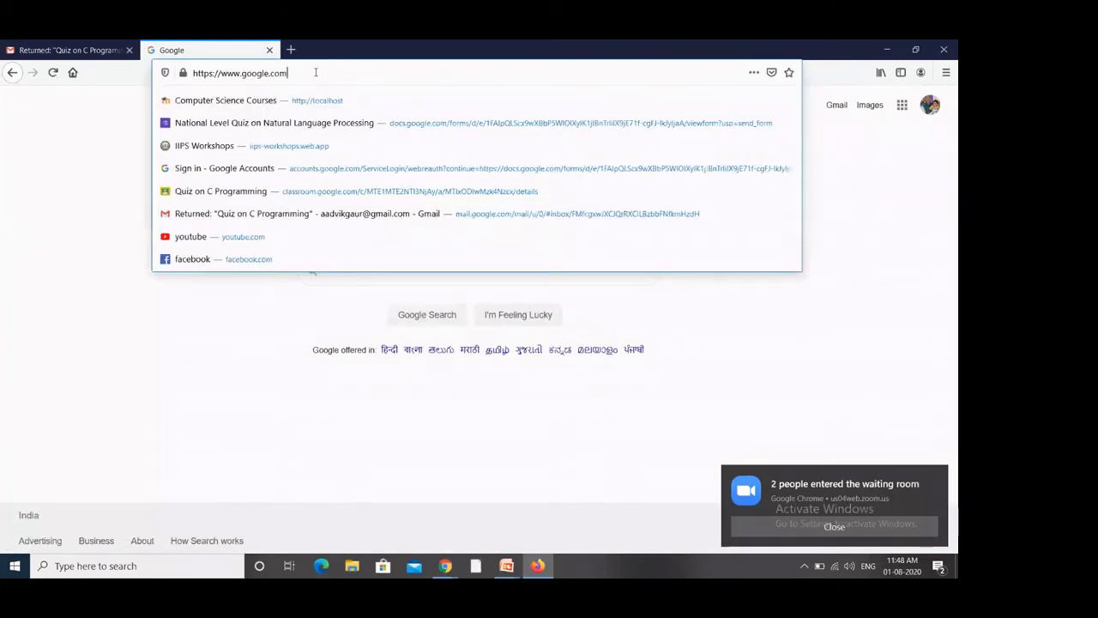
drag(316, 72, 115, 80)
text(cl)
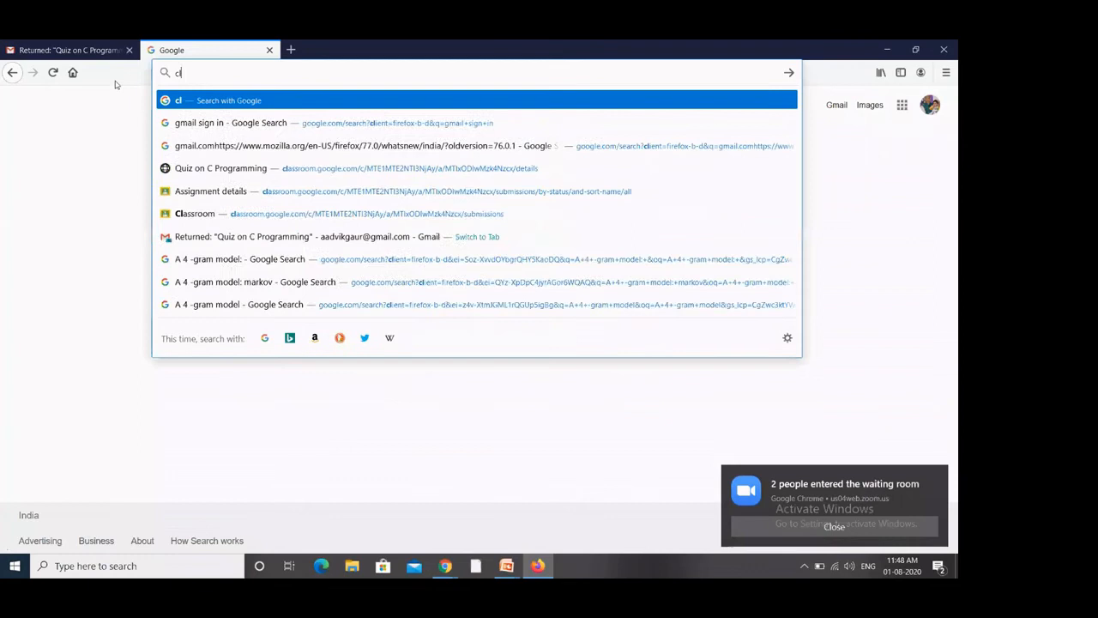
text(assroom.h)
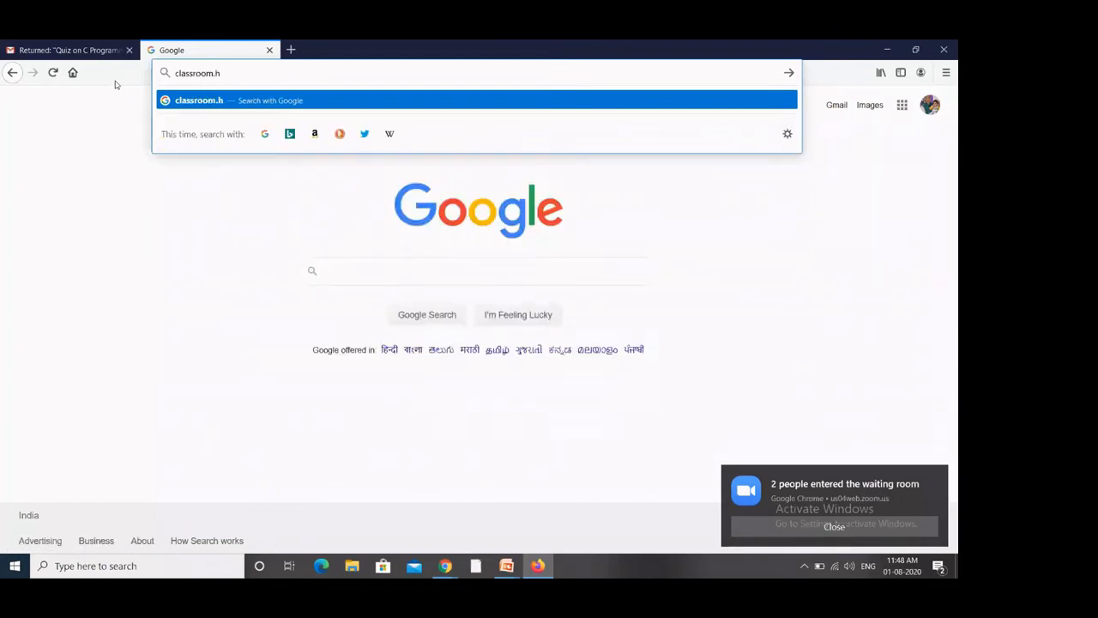
key(BackSpace)
text(g)
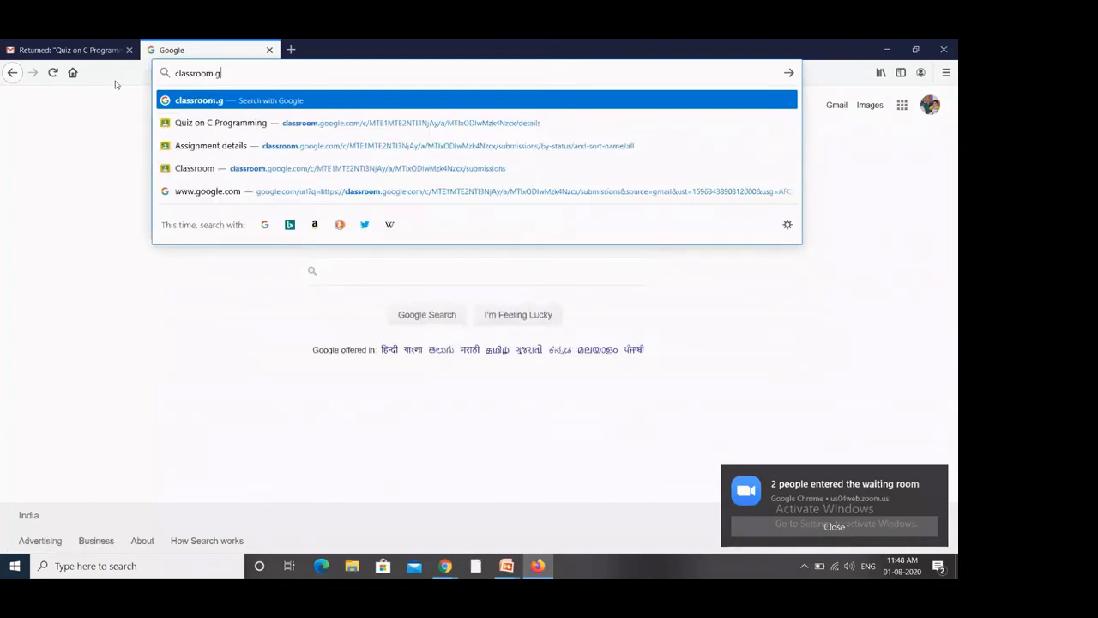
text(oo)
text(gle.c)
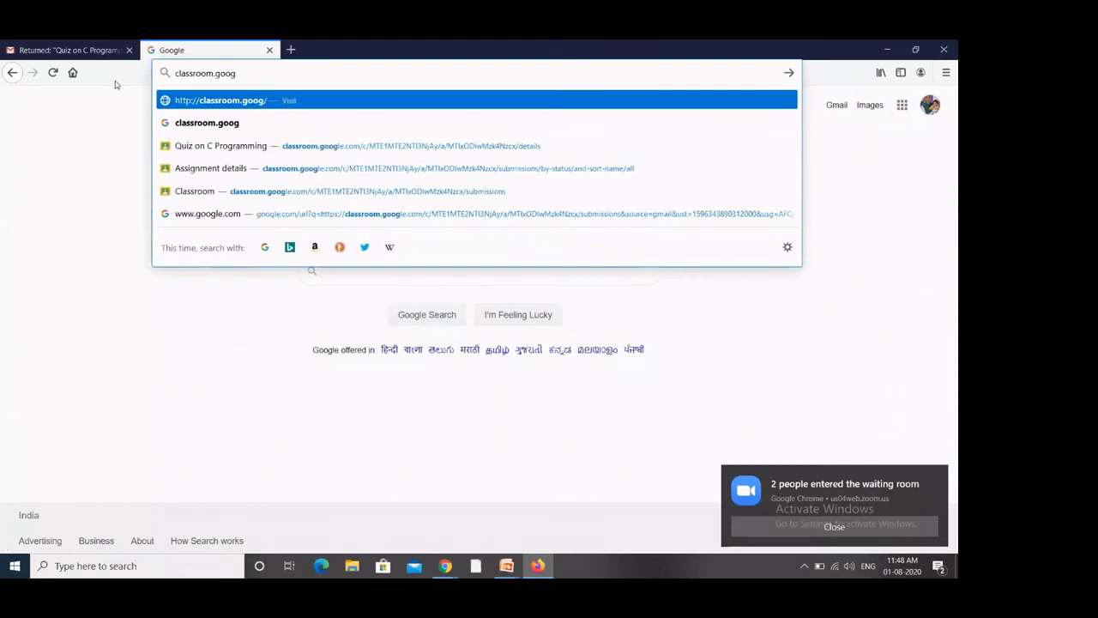
text(om)
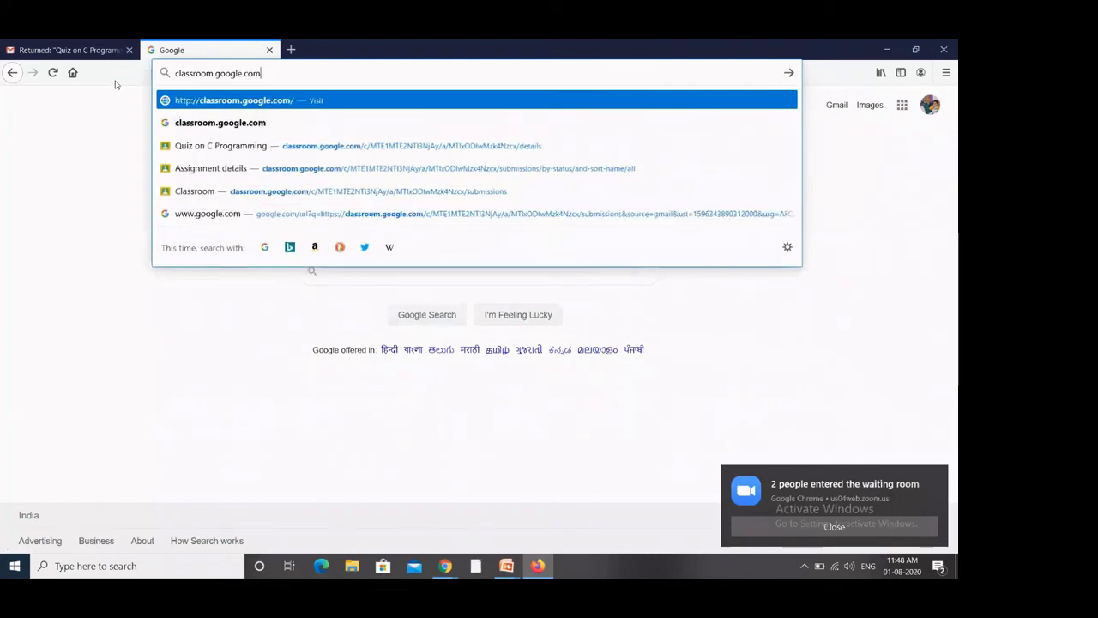
key(Return)
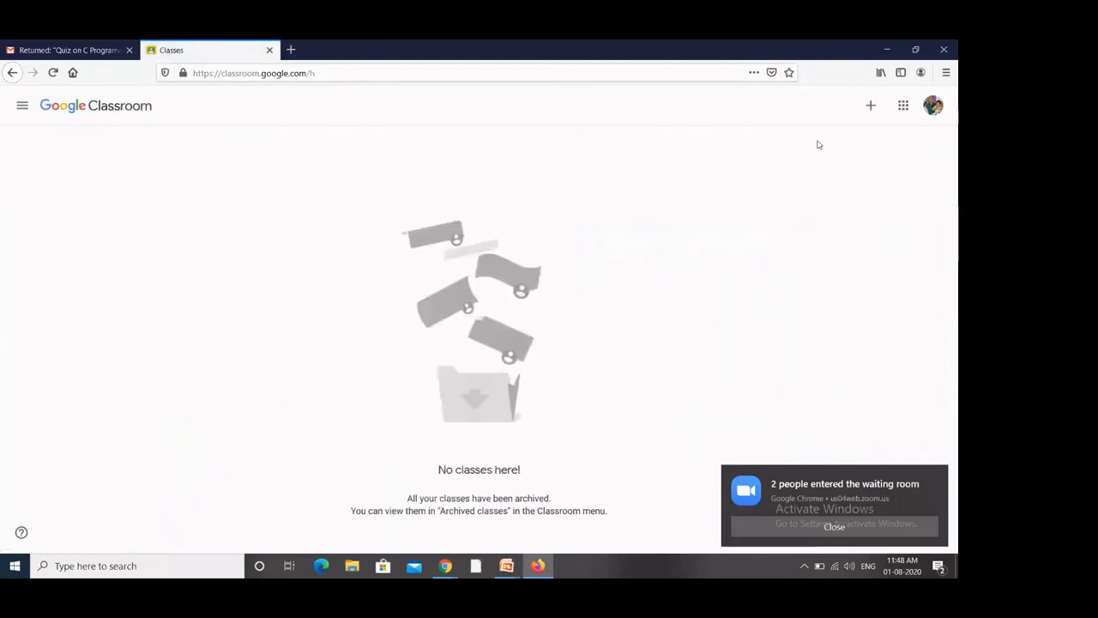
click(868, 110)
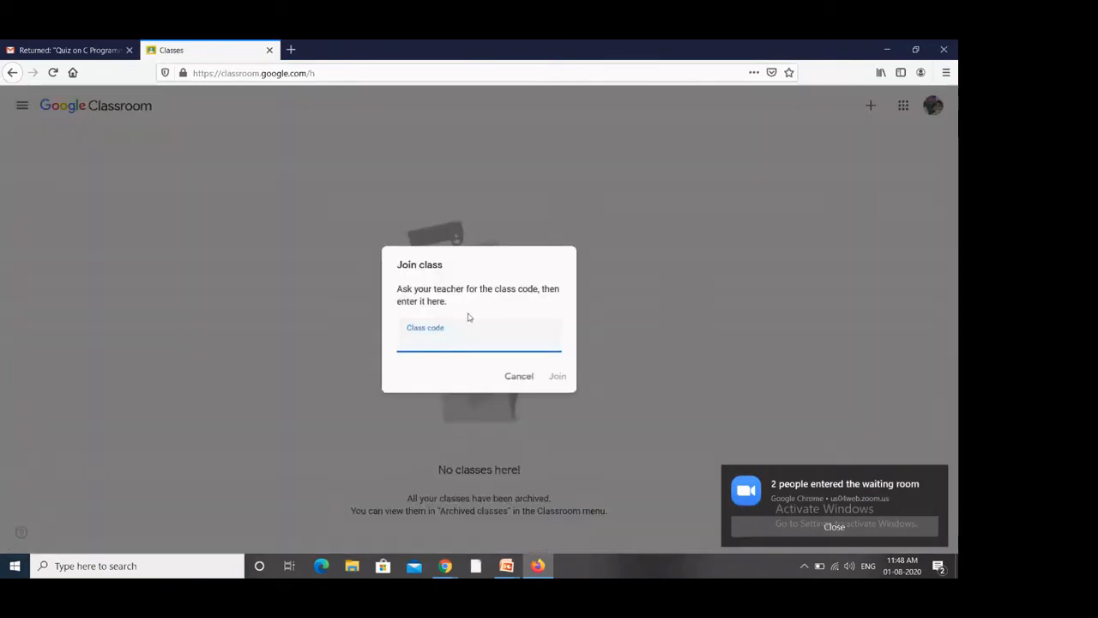
Step: Paste the class code into Join class and join BSc I Year as the student
click(557, 379)
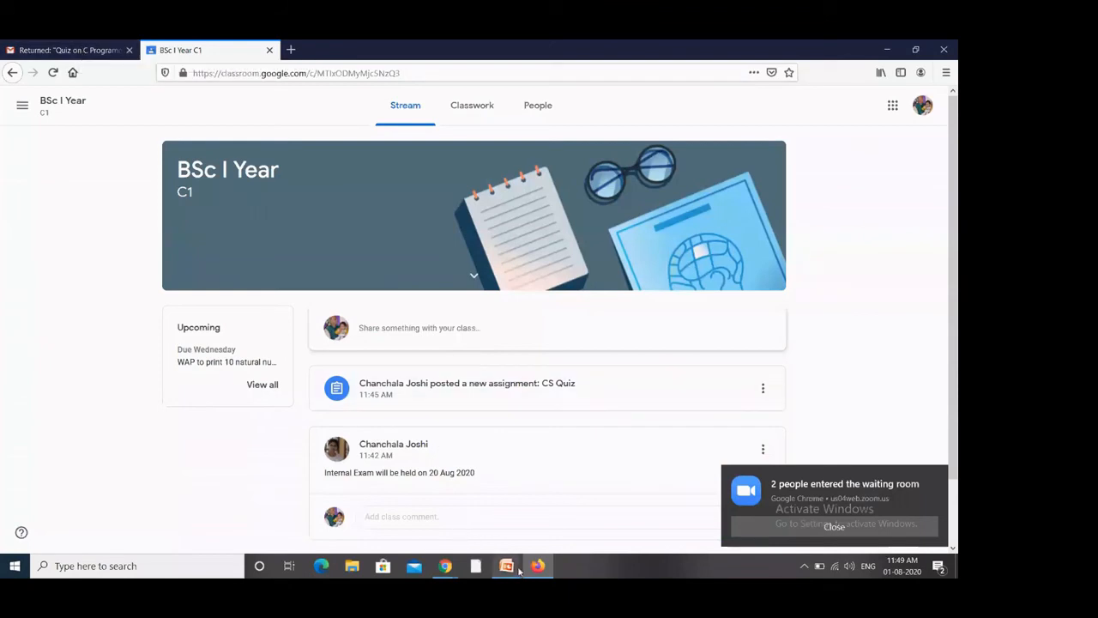
Step: In the teacher's Chrome roster, select all students and remove the newly joined student
mouse_move(446, 565)
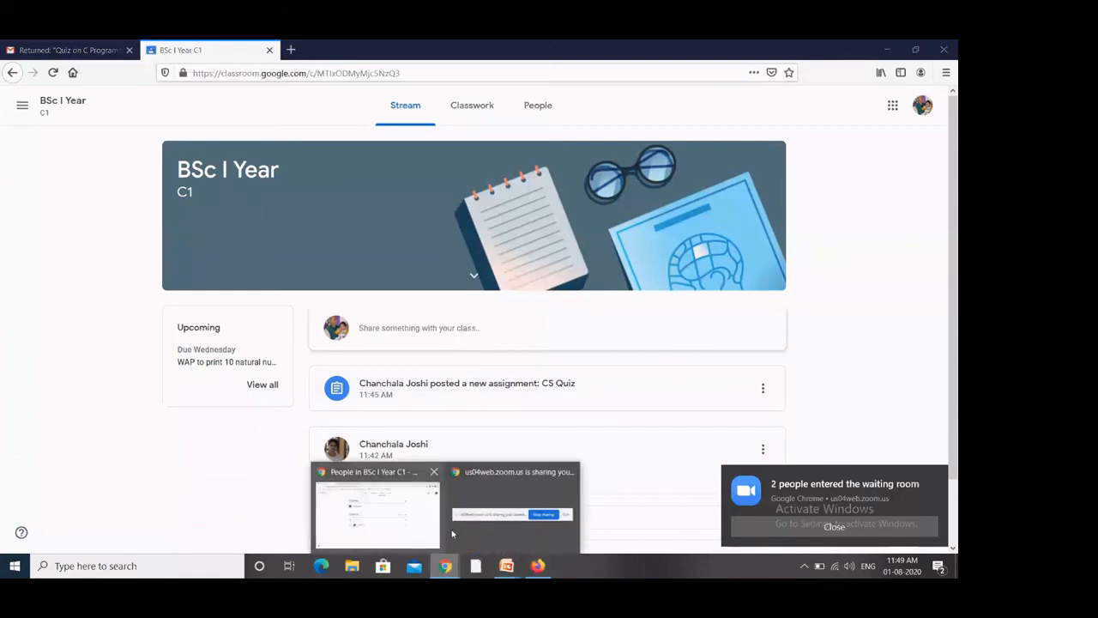
click(387, 519)
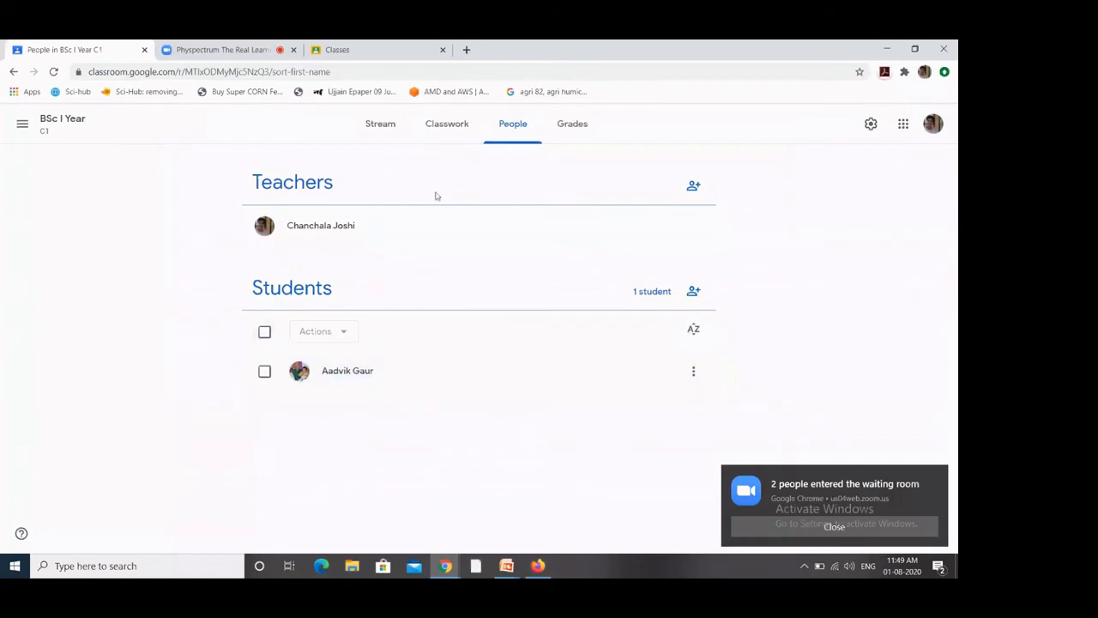
click(265, 331)
click(342, 332)
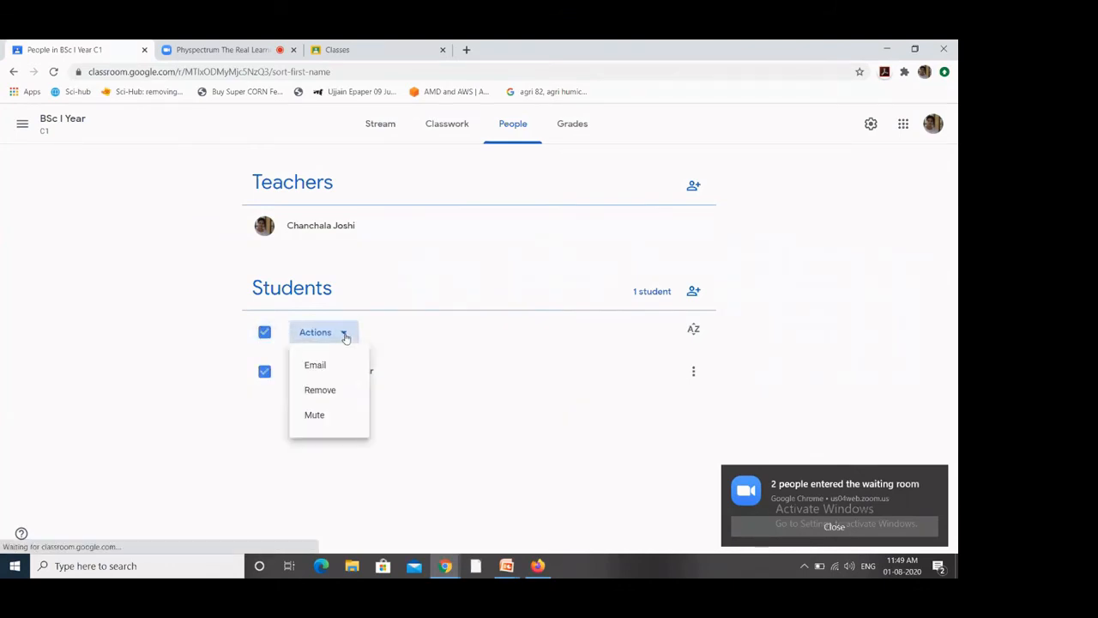
click(320, 391)
click(584, 368)
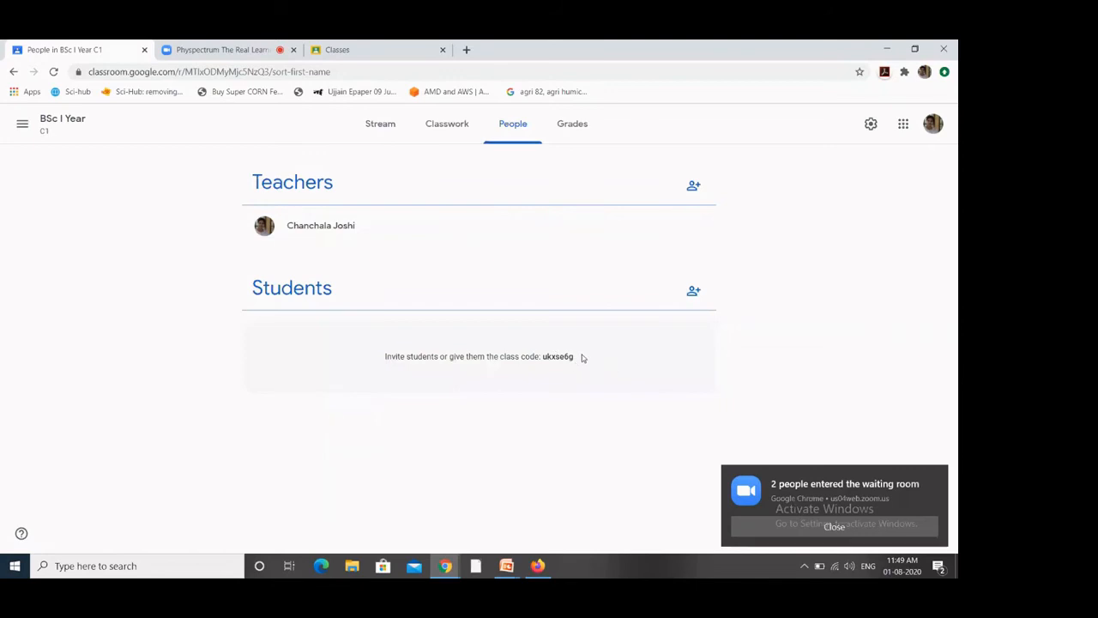
drag(575, 361, 543, 360)
scroll(544, 360, up, 4)
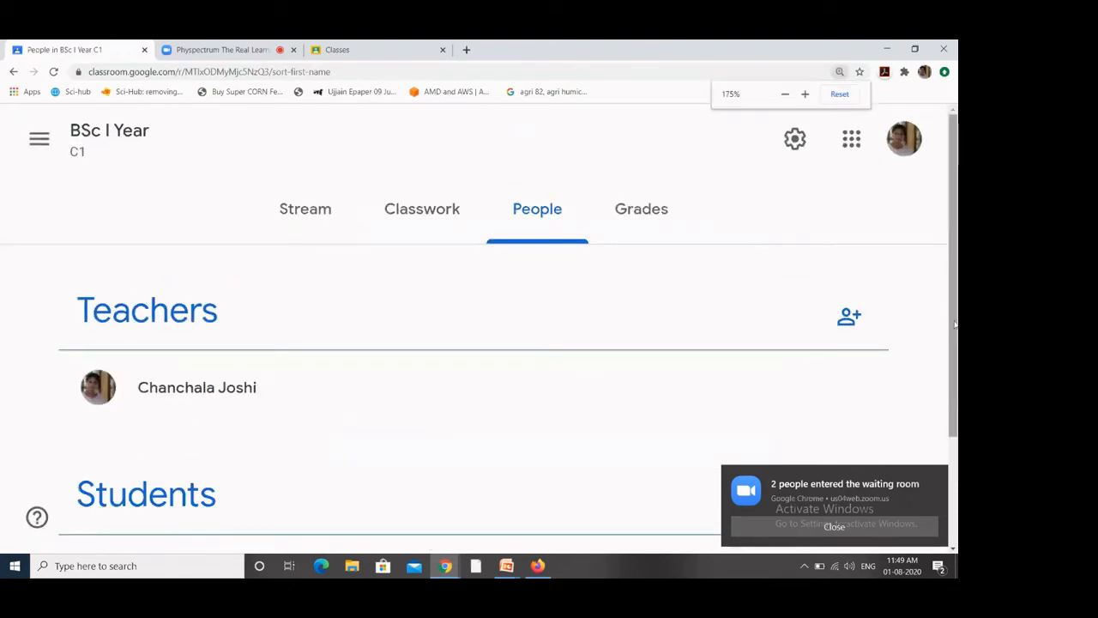
scroll(950, 302, down, 1)
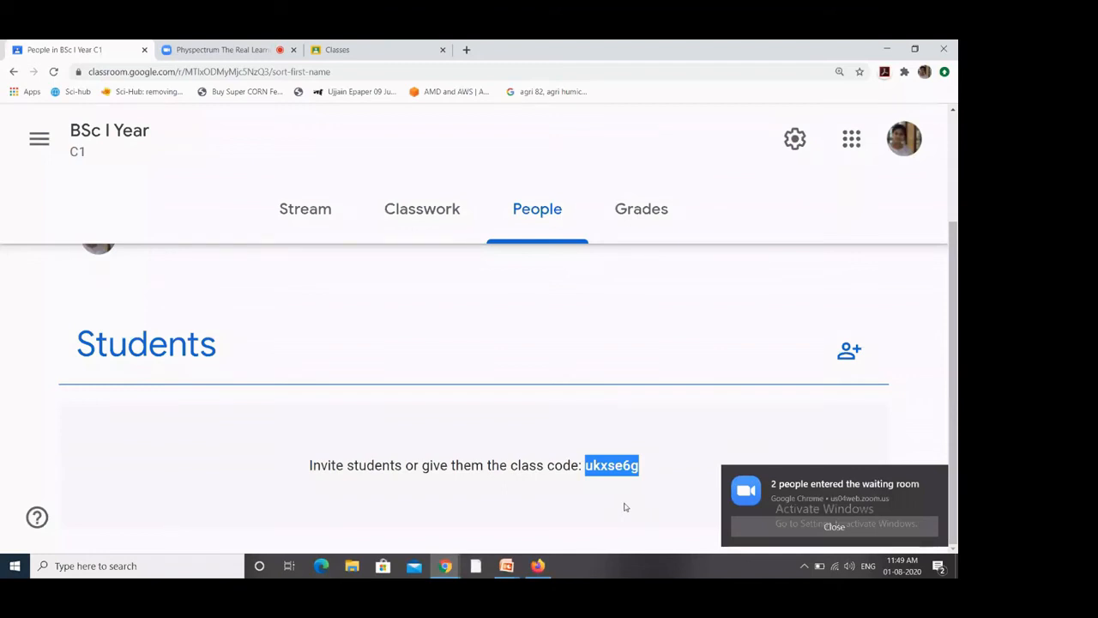
key(ctrl+minus)
key(ctrl+minus)
key(ctrl+minus)
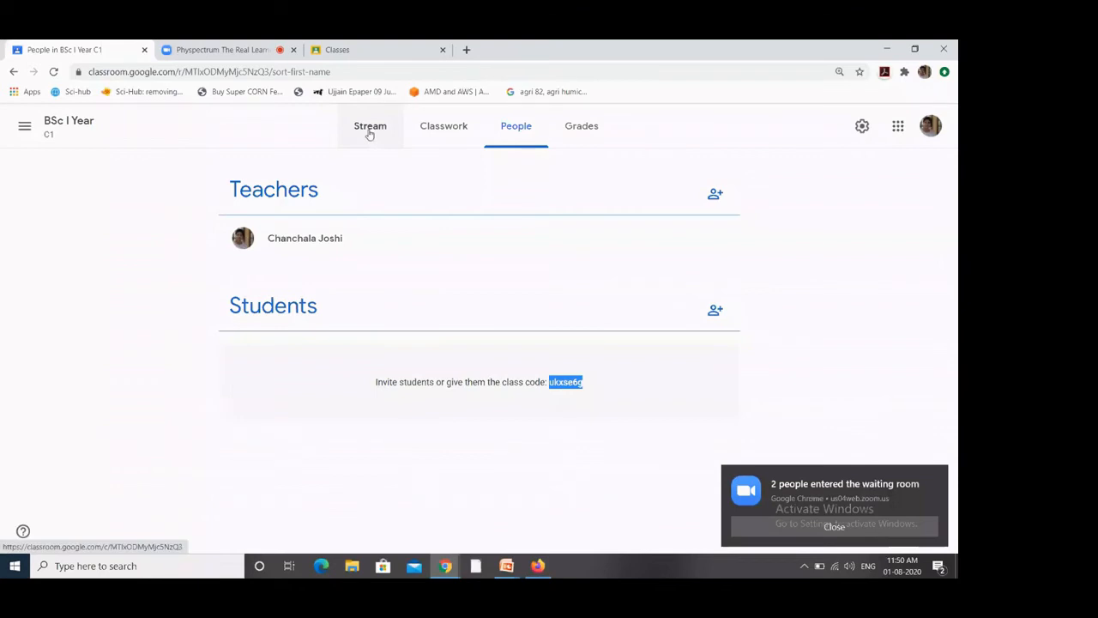
click(369, 133)
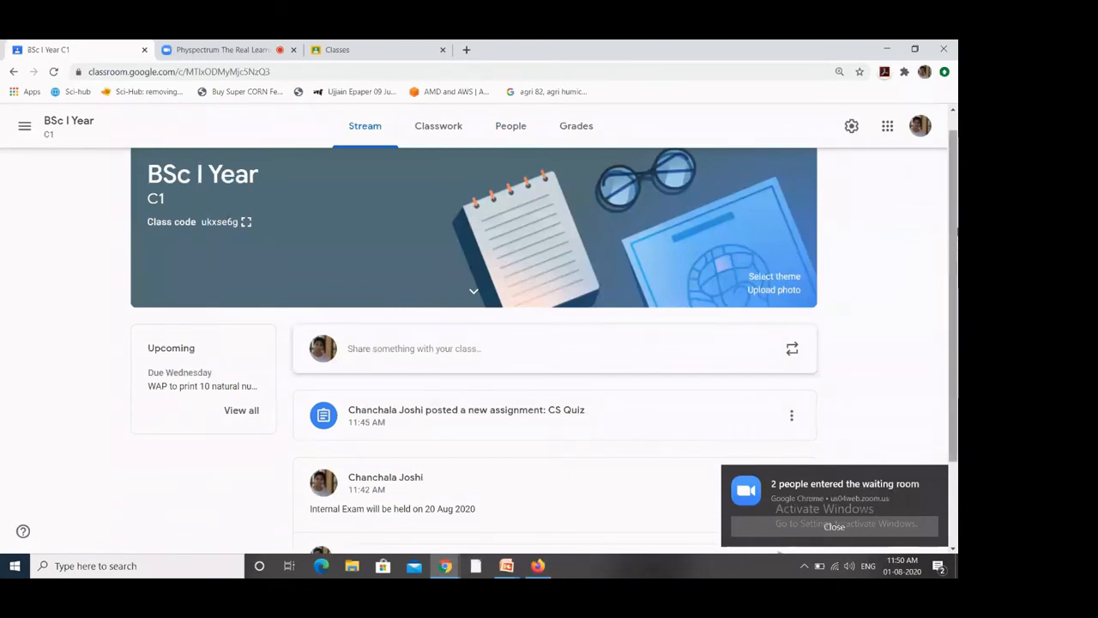
drag(955, 257, 957, 345)
scroll(957, 330, up, 2)
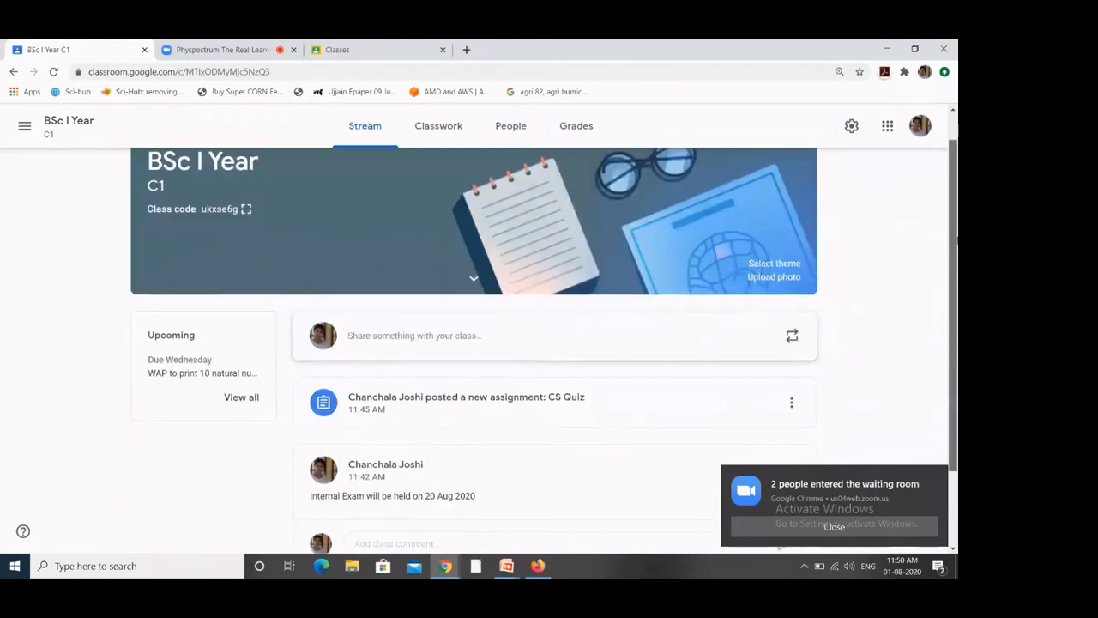
click(446, 130)
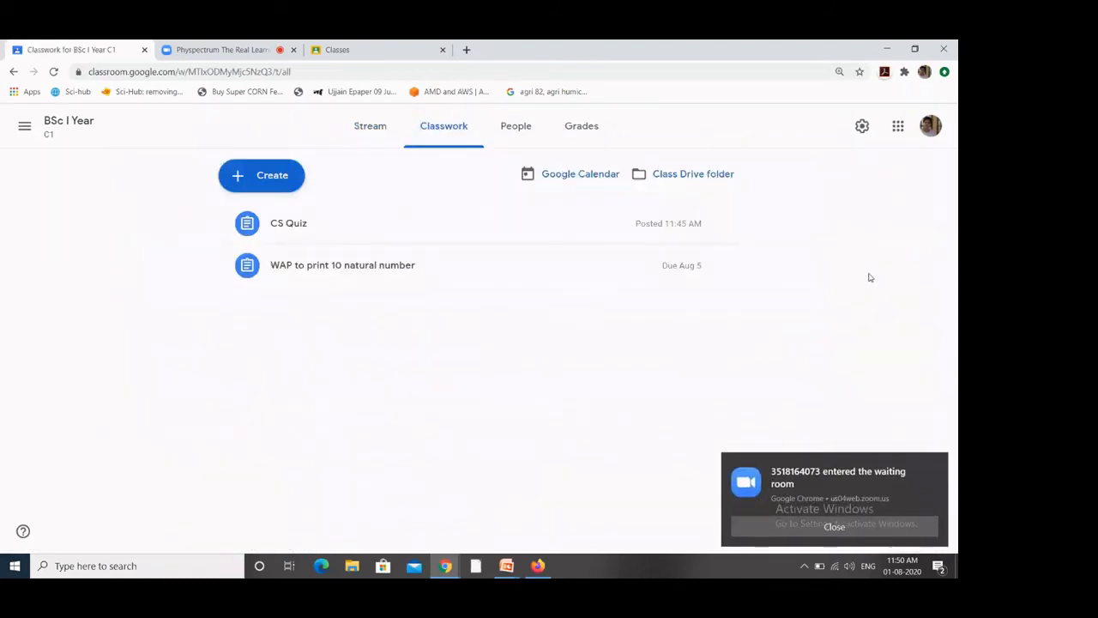
click(276, 184)
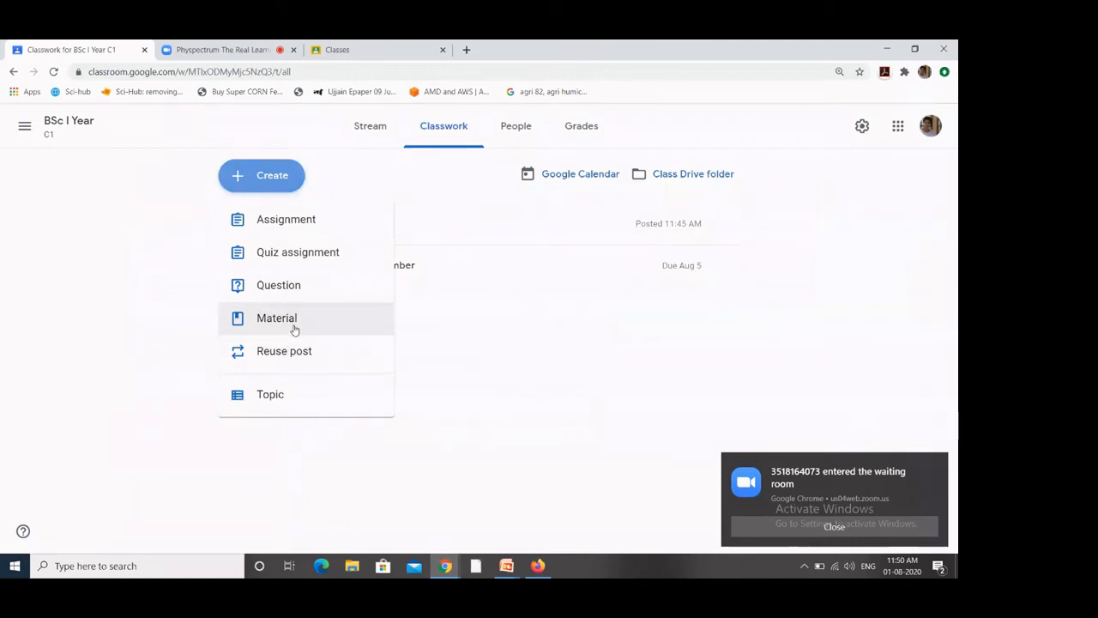
click(523, 395)
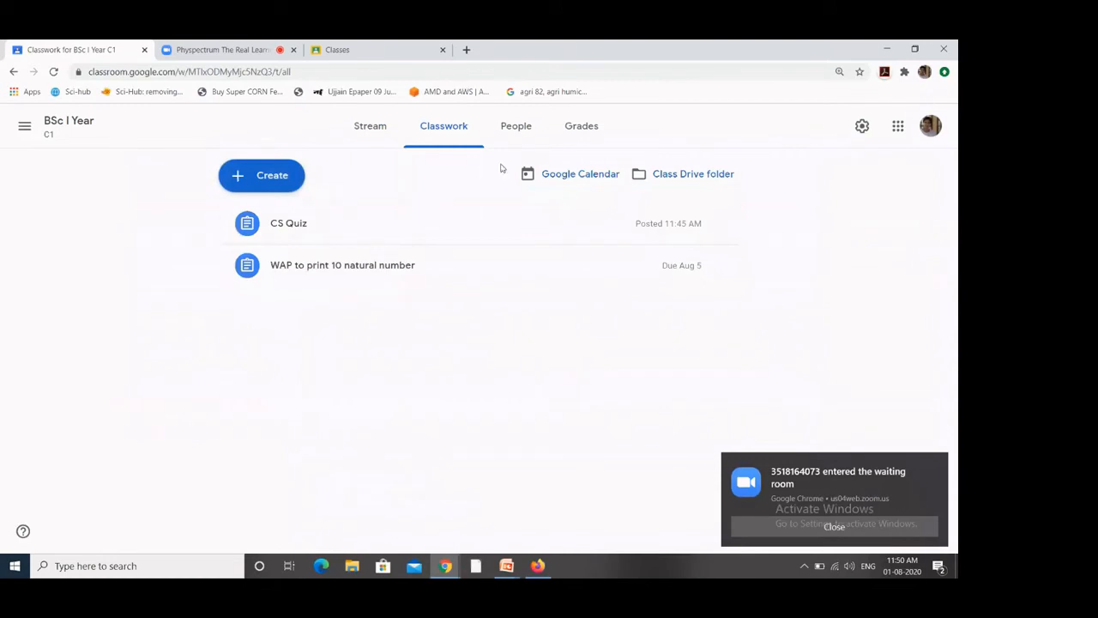
click(513, 138)
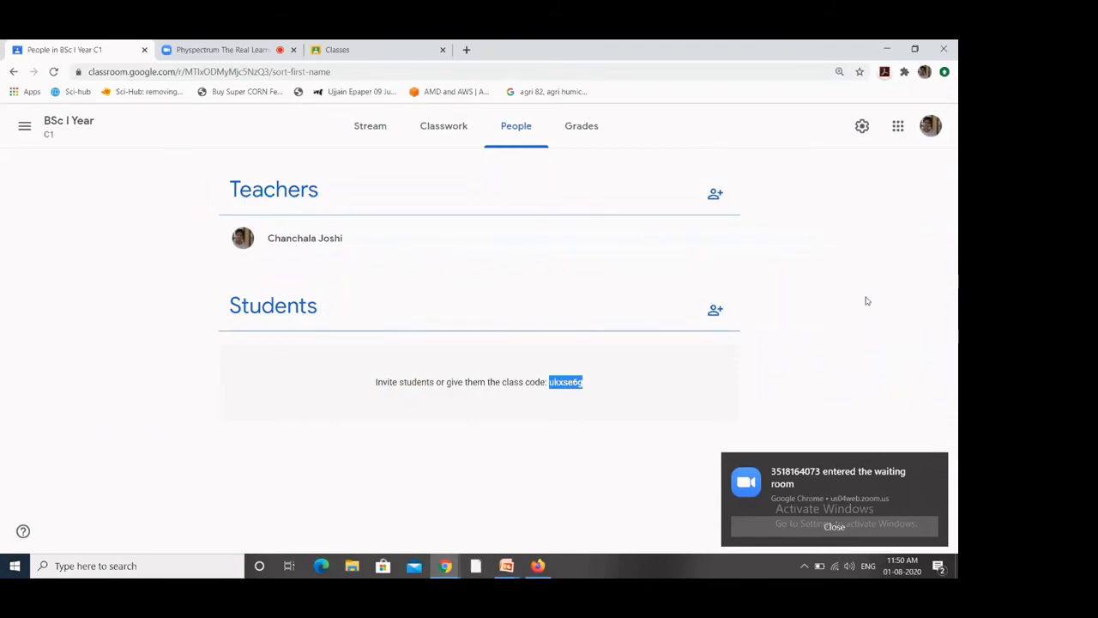
Step: Search the student by typing 'a', pick them from the results, and send the invitation
click(714, 311)
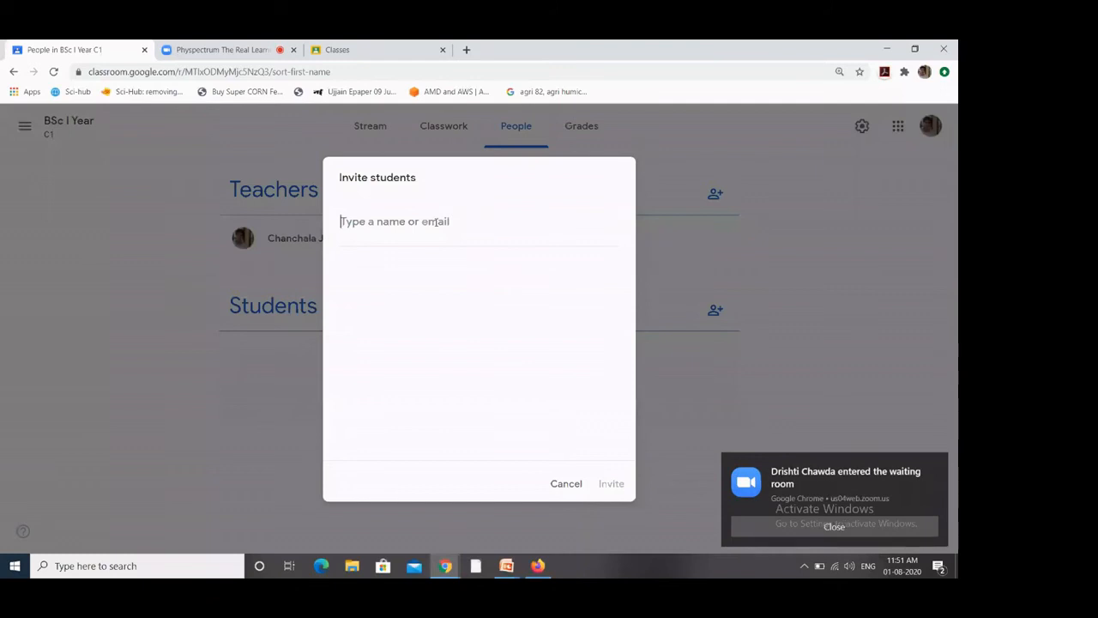
text(a)
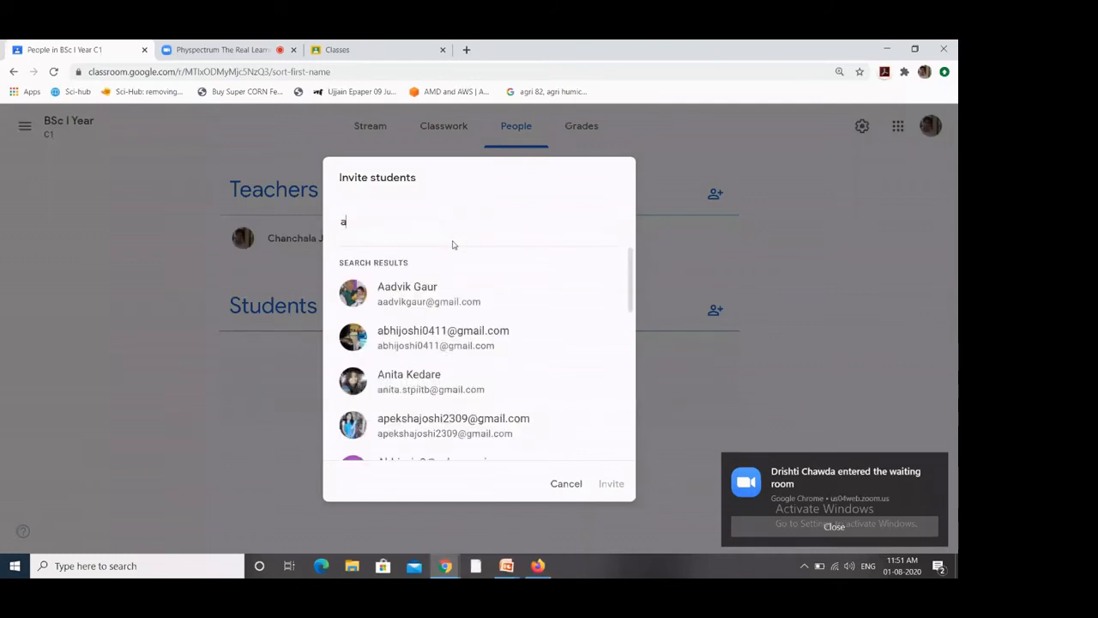
click(439, 302)
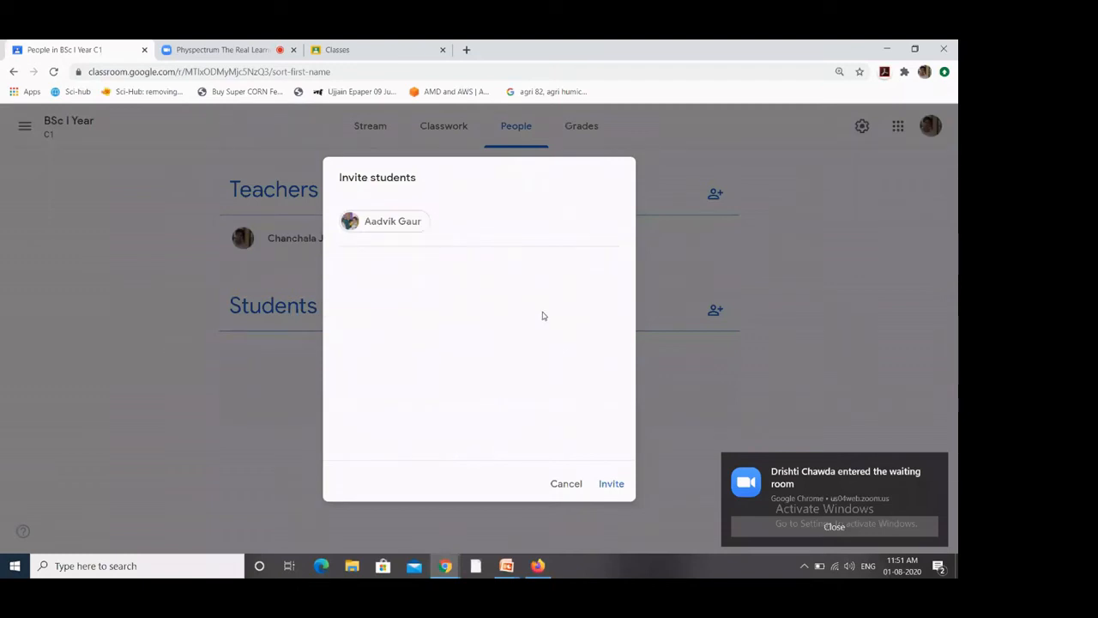
click(618, 488)
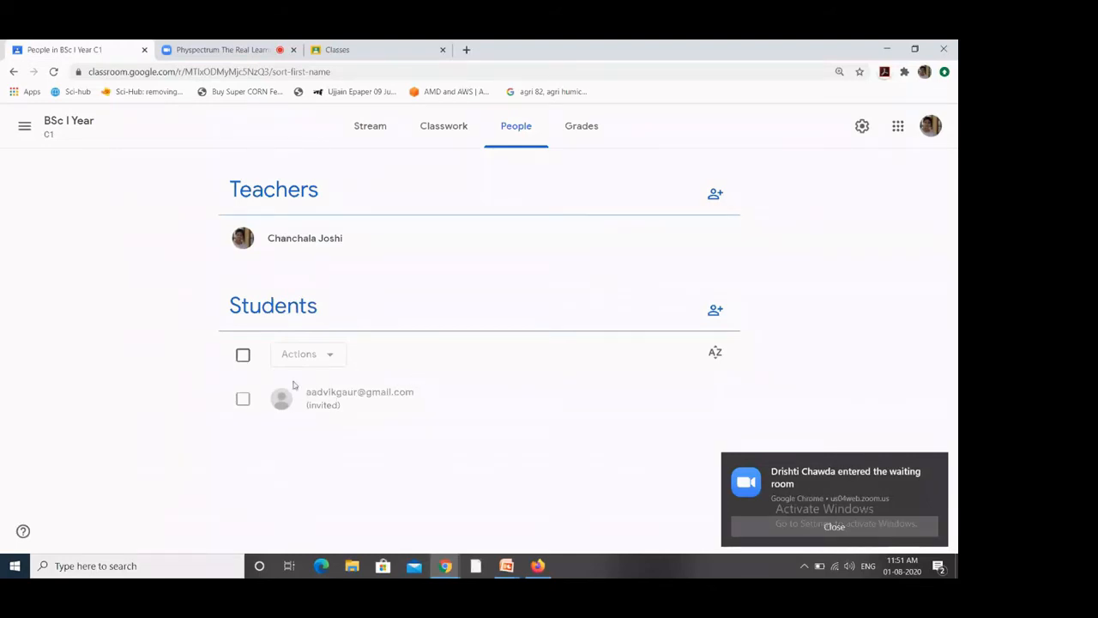
Step: Remove the invited student via Actions > Remove, then reload the class stream in the student's Firefox
click(243, 355)
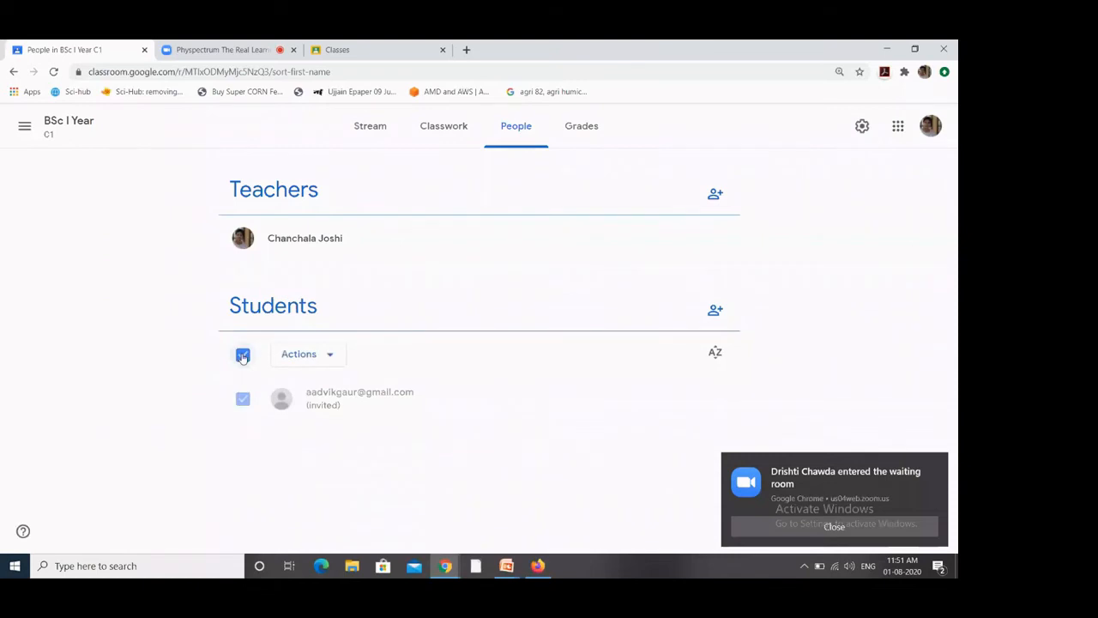
click(326, 356)
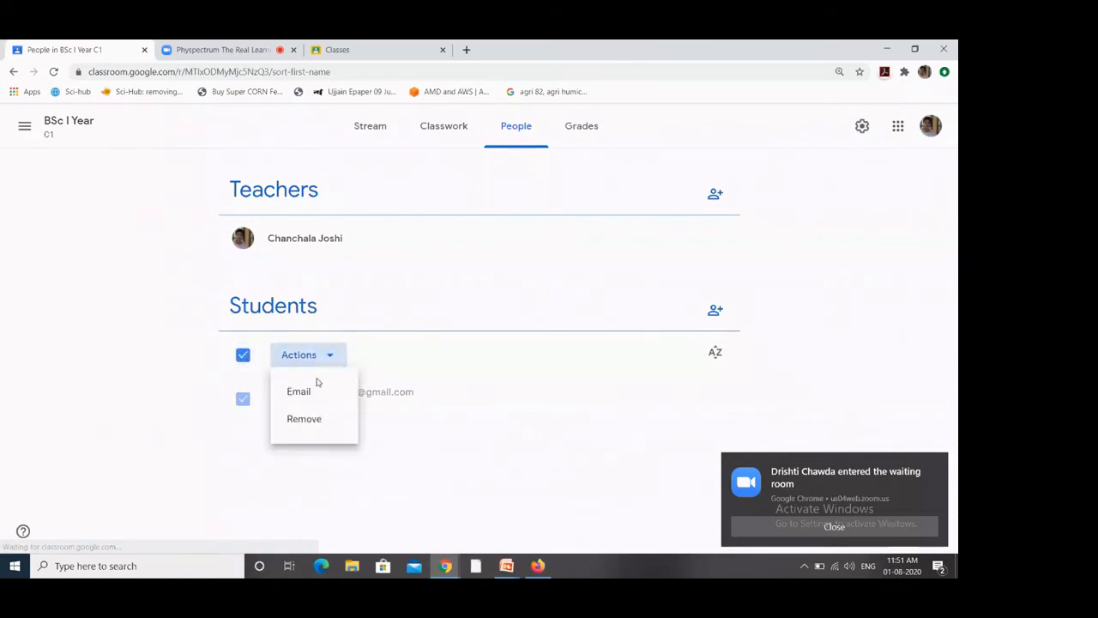
click(302, 418)
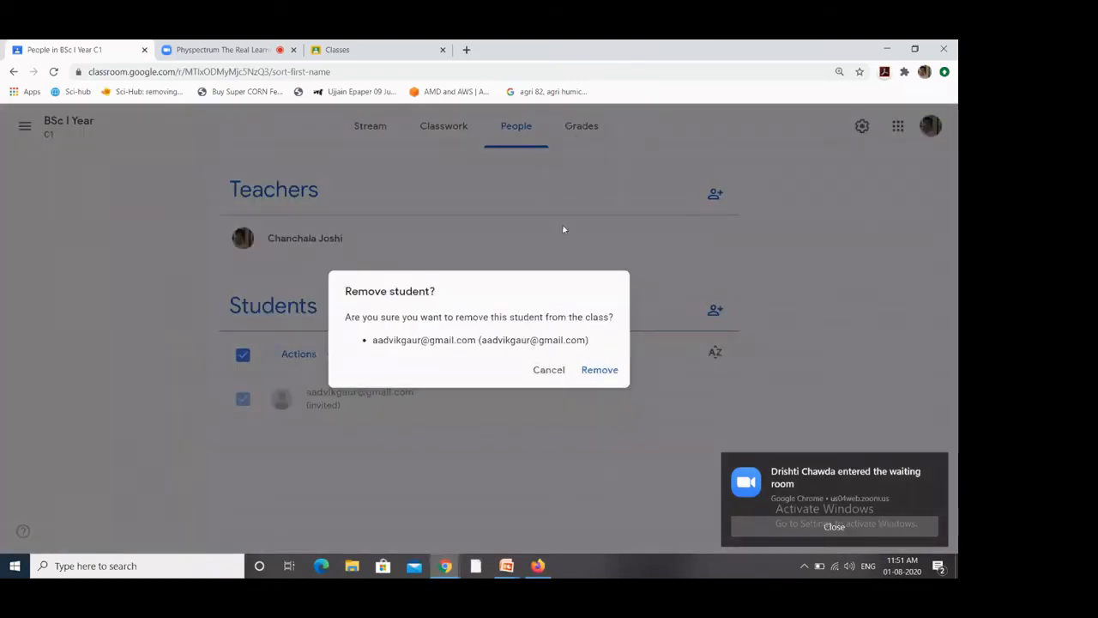
click(611, 374)
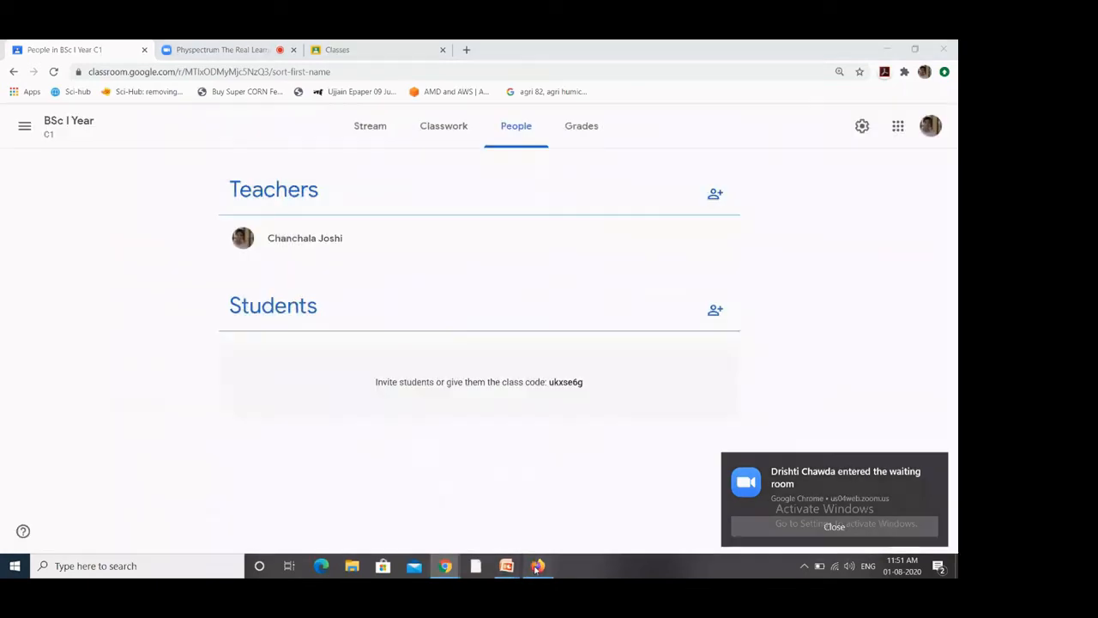
click(538, 566)
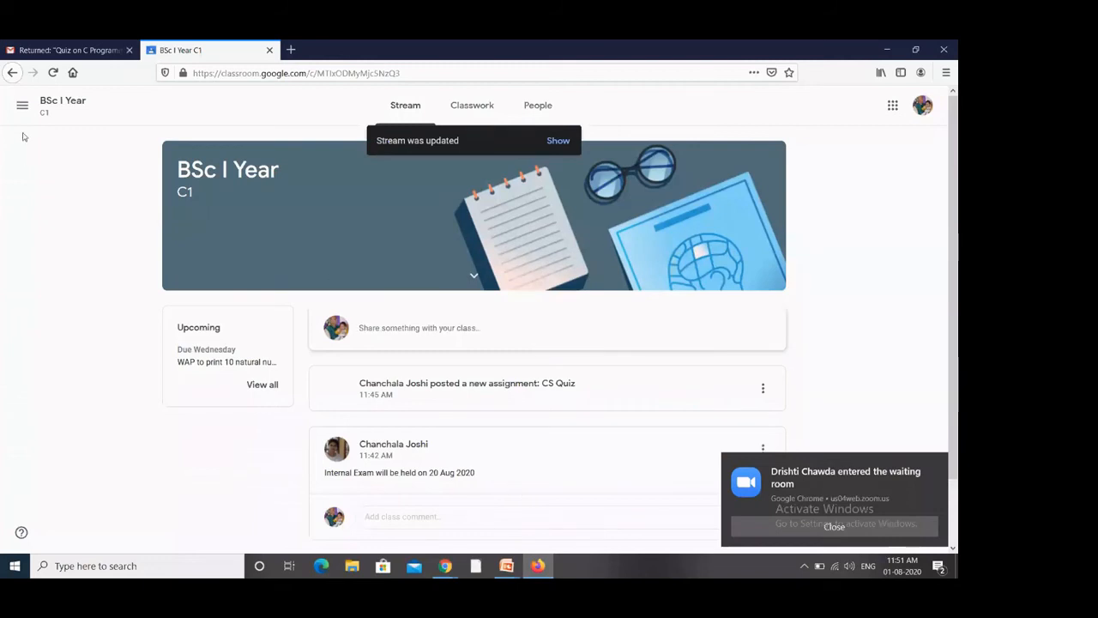
click(53, 73)
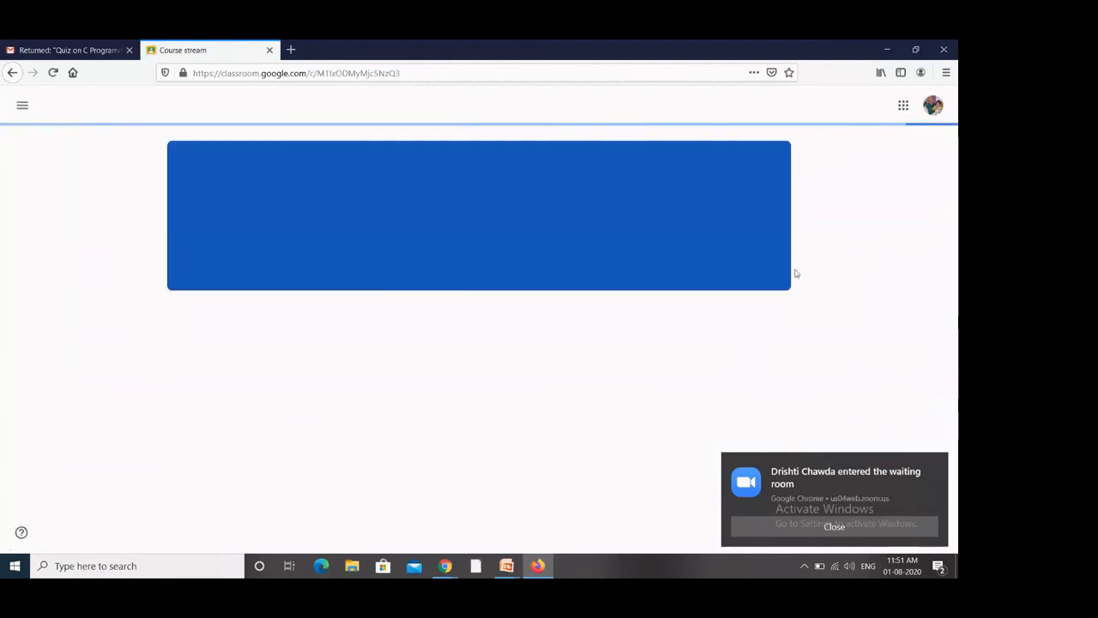
Step: From the Classes list, paste the class code into Join class and rejoin BSc I Year
click(554, 391)
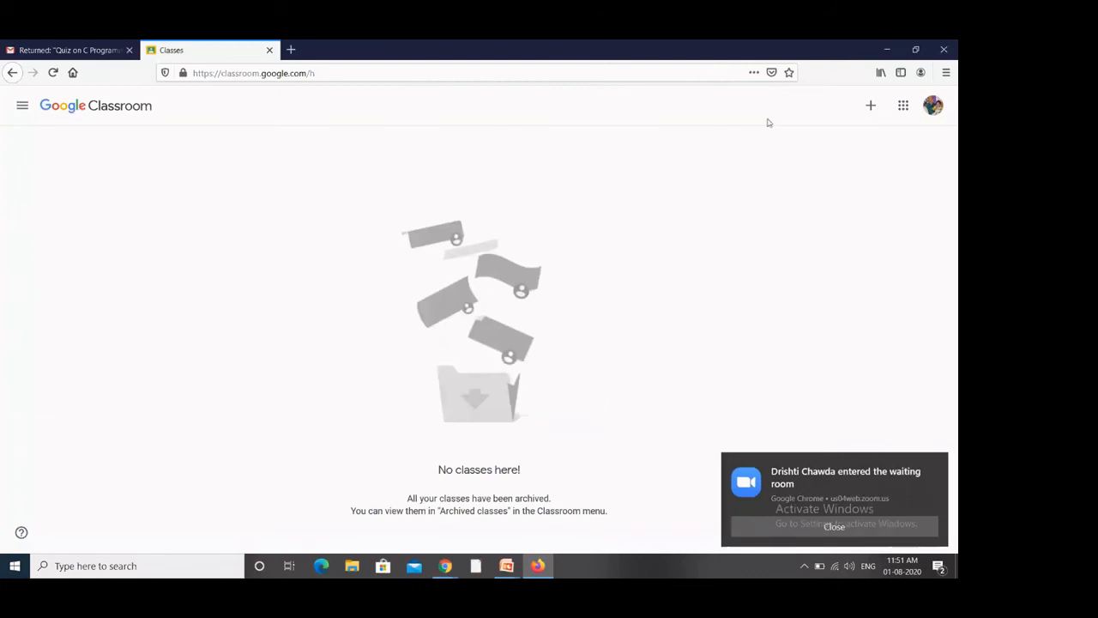
click(869, 110)
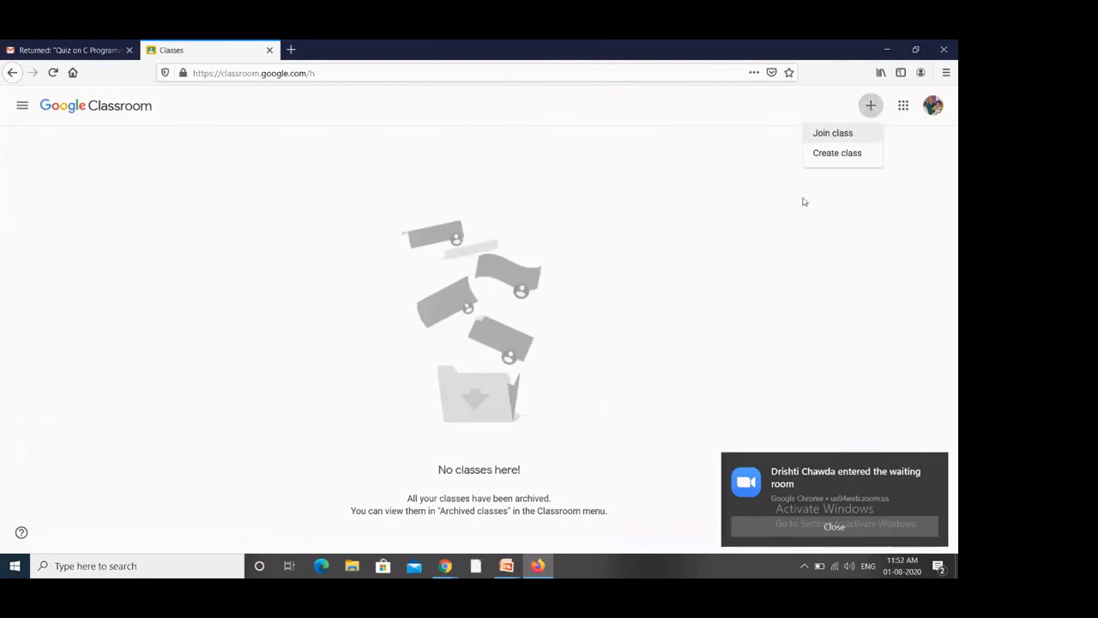
click(846, 140)
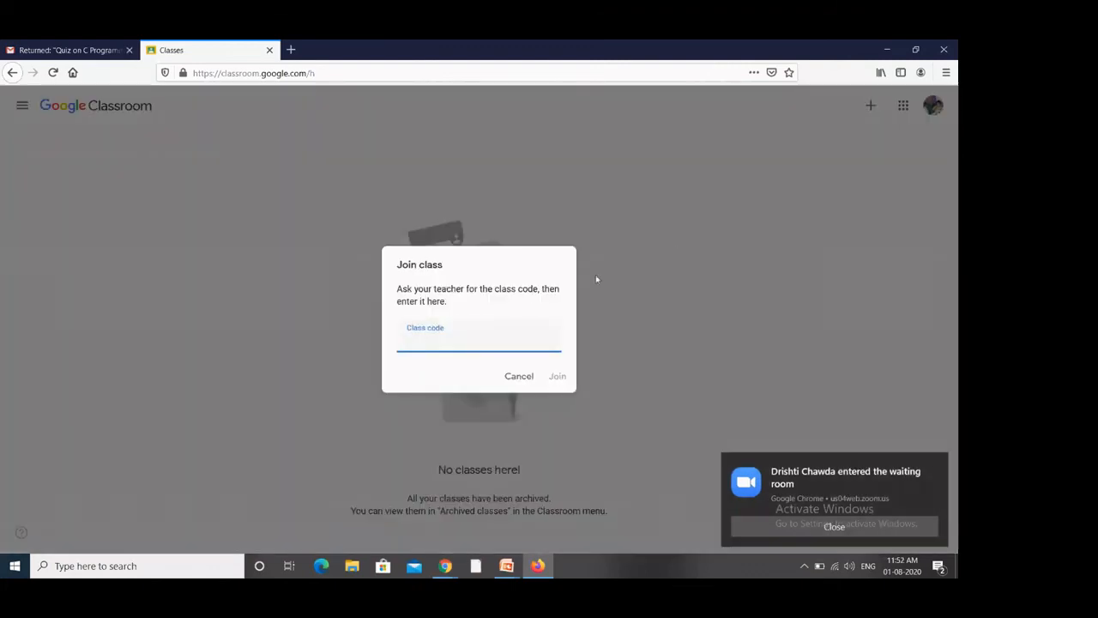
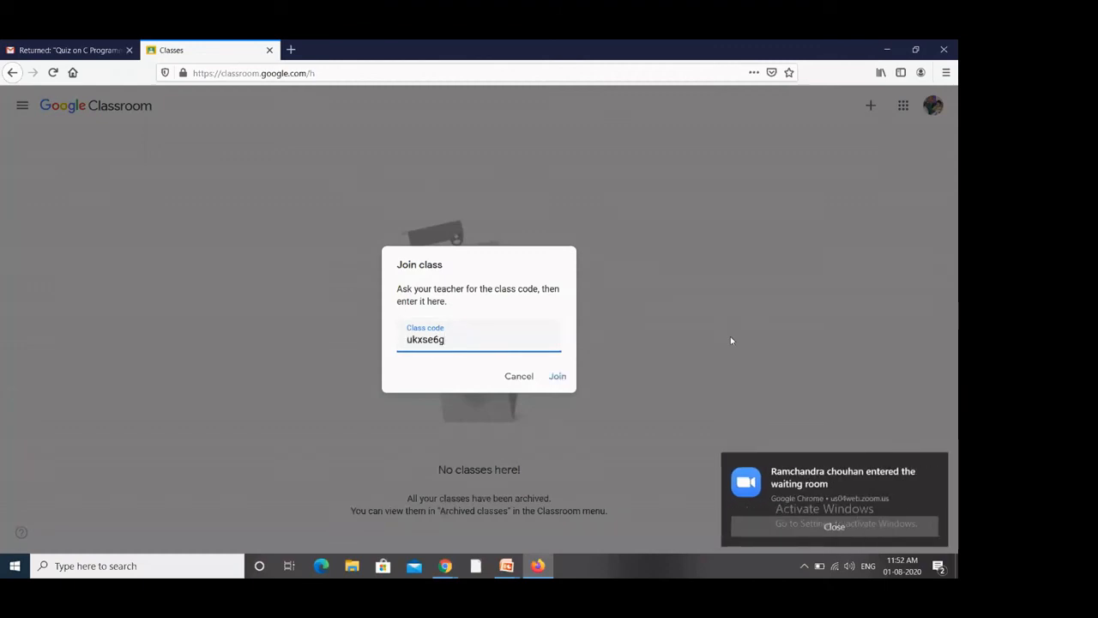
click(558, 376)
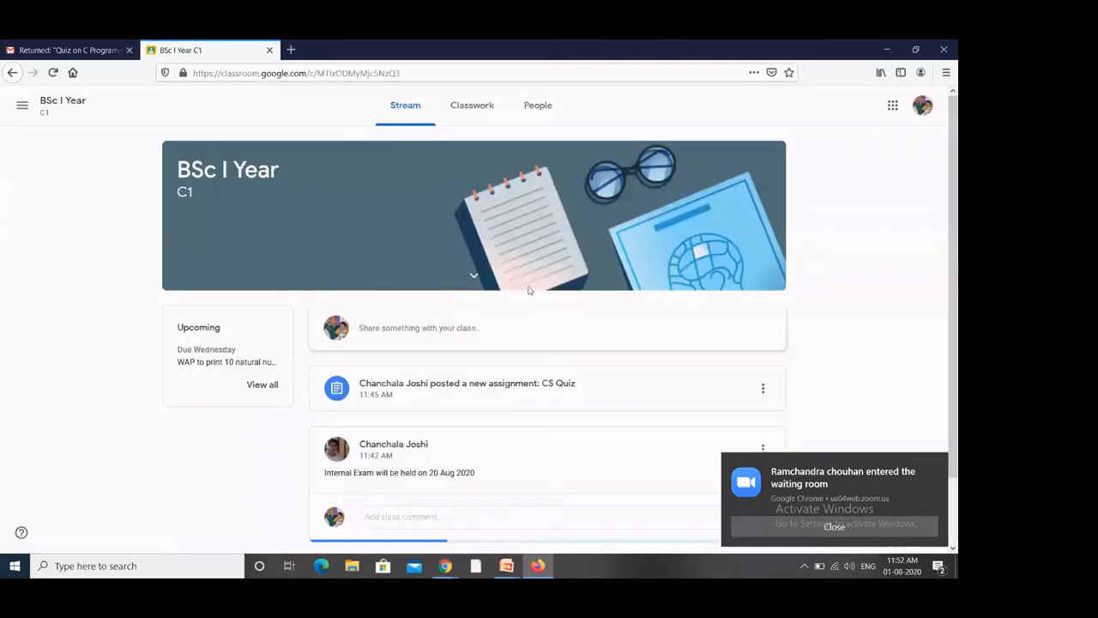
Step: Dismiss the Zoom waiting-room notification and open the 'WAP to print 10 natural number' assignment card
scroll(532, 286, down, 1)
scroll(515, 206, up, 1)
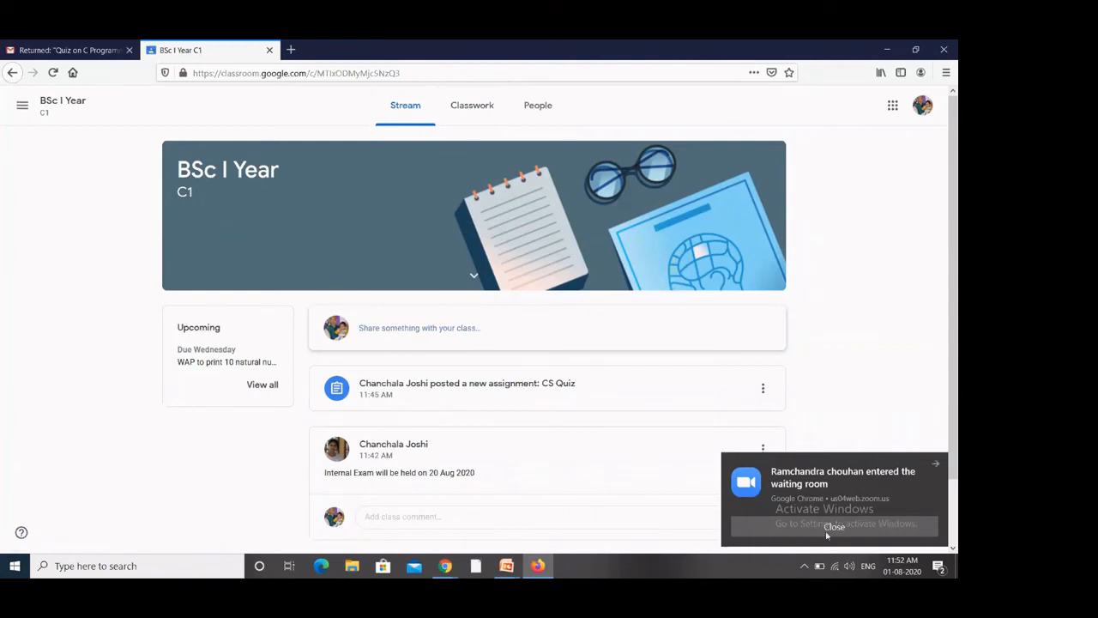
click(869, 531)
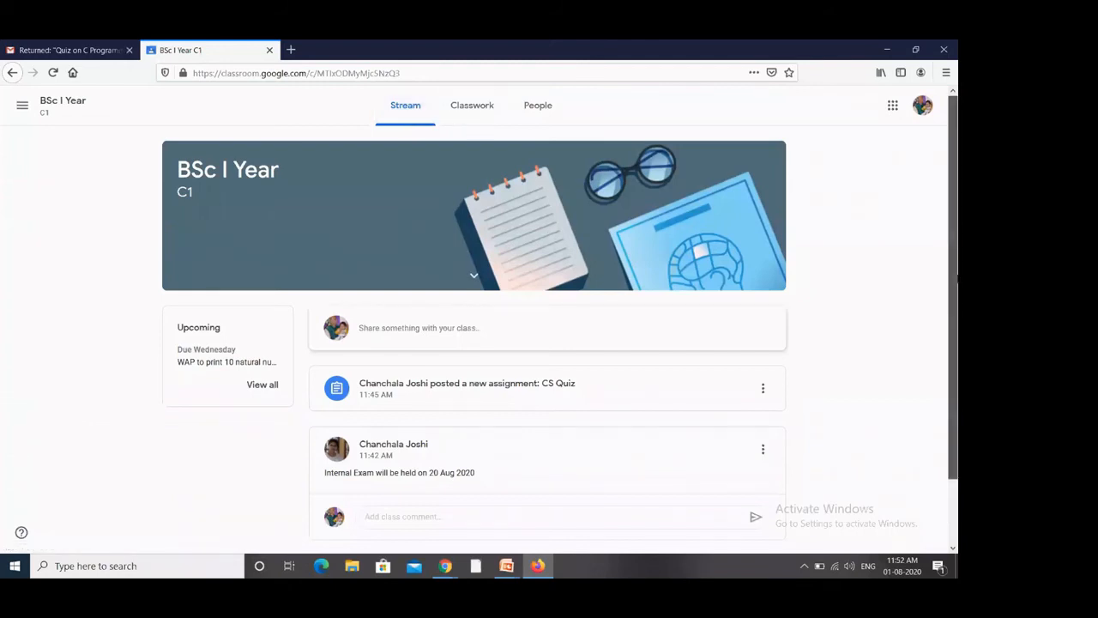
scroll(958, 276, down, 2)
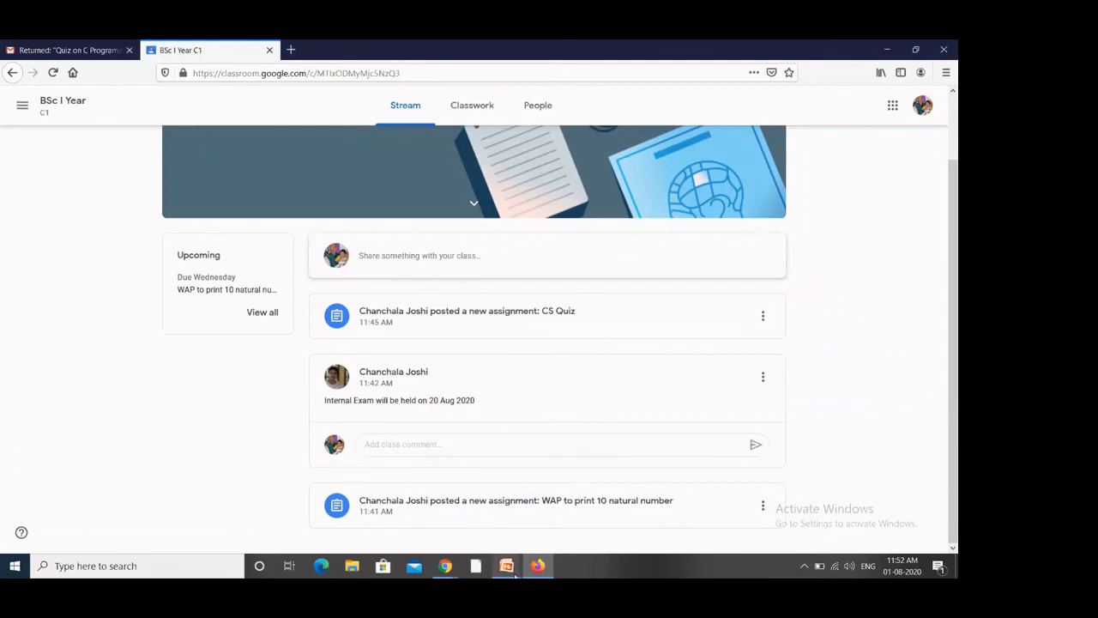
click(489, 509)
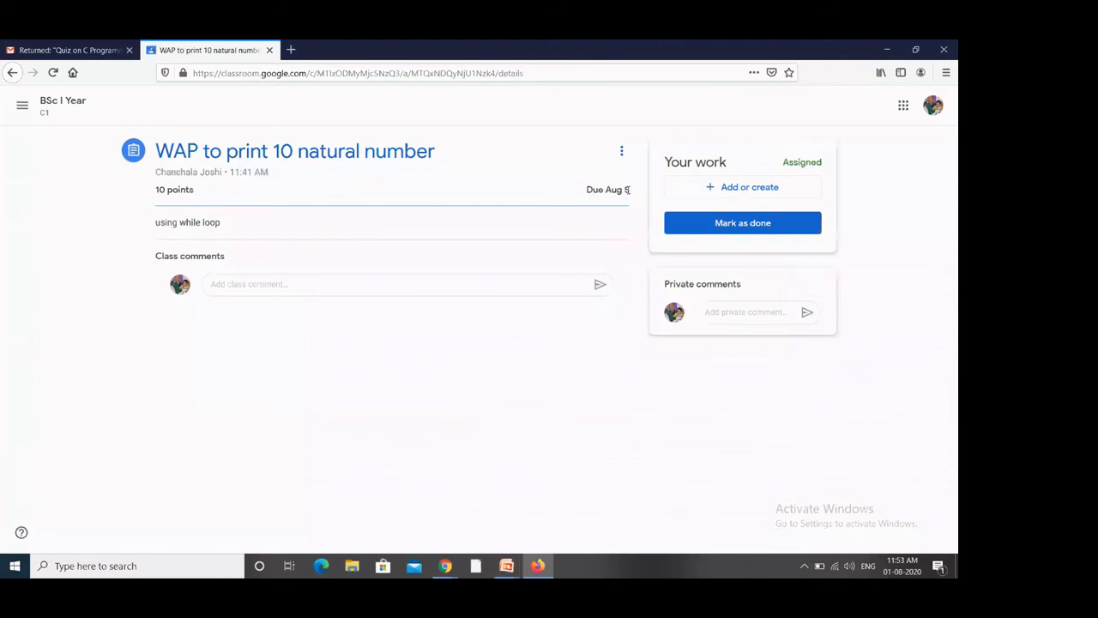
Step: Show the Your work 'Add or create' choices: Google Drive, link, file, or new Docs, Slides, Sheets, Drawings
drag(627, 189, 577, 197)
click(398, 397)
click(243, 284)
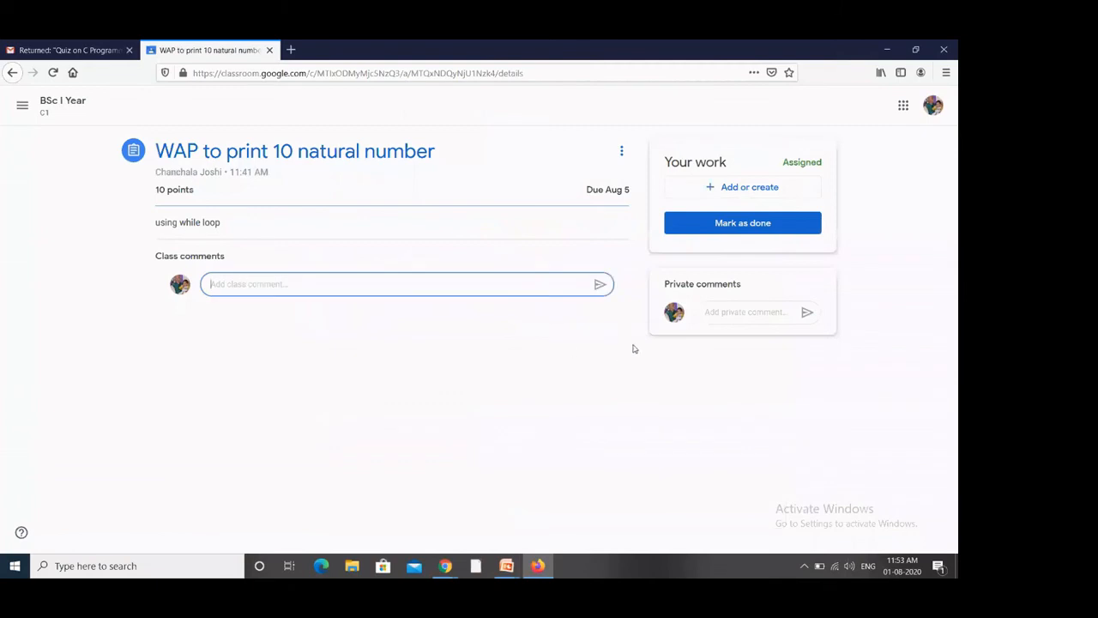
click(873, 253)
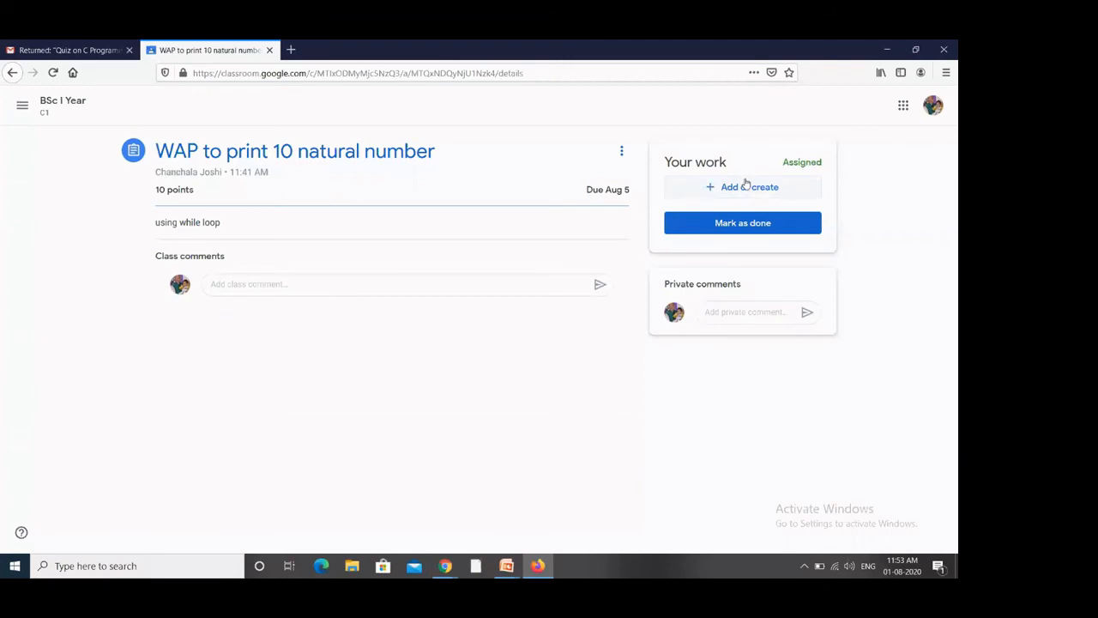
click(280, 288)
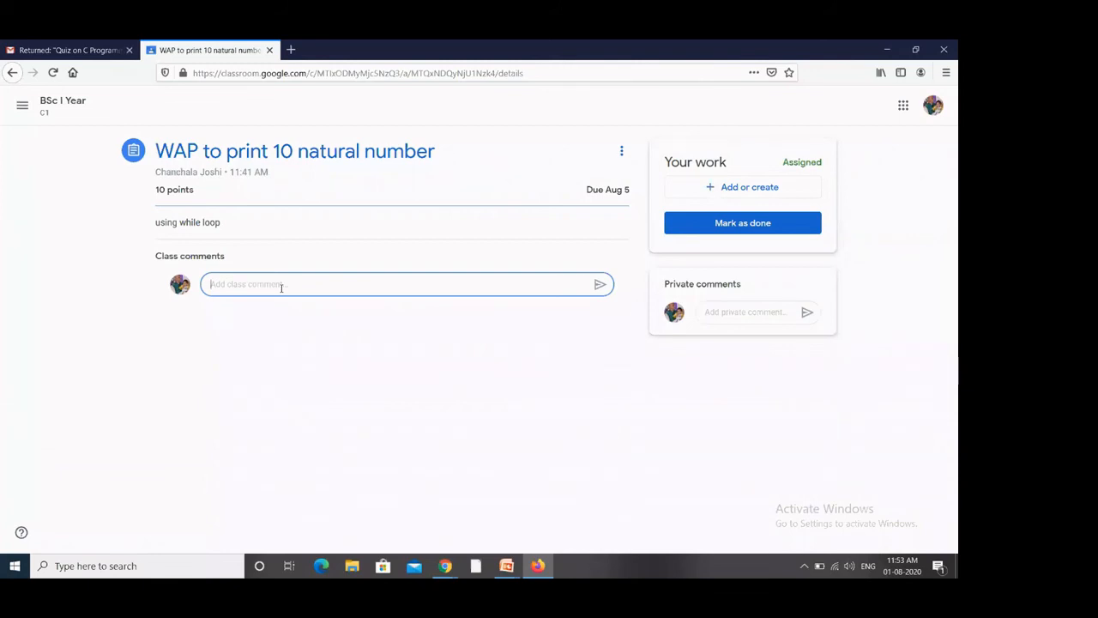
click(760, 190)
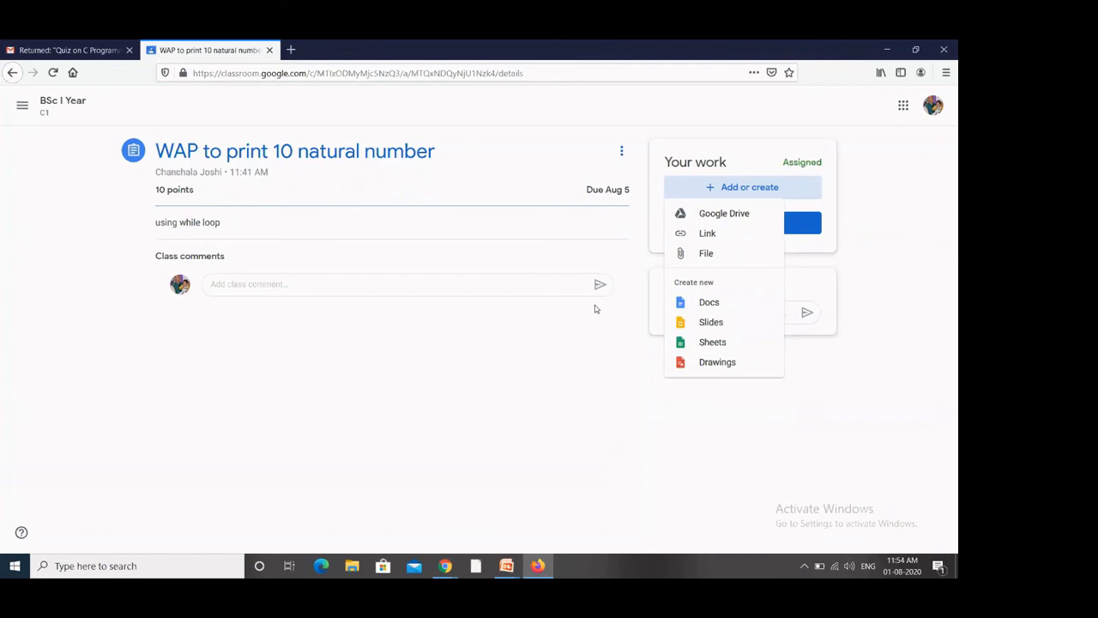
Step: Upload 1996a557.pdf from the blockchain folder as the student's work and start turning it in
click(709, 257)
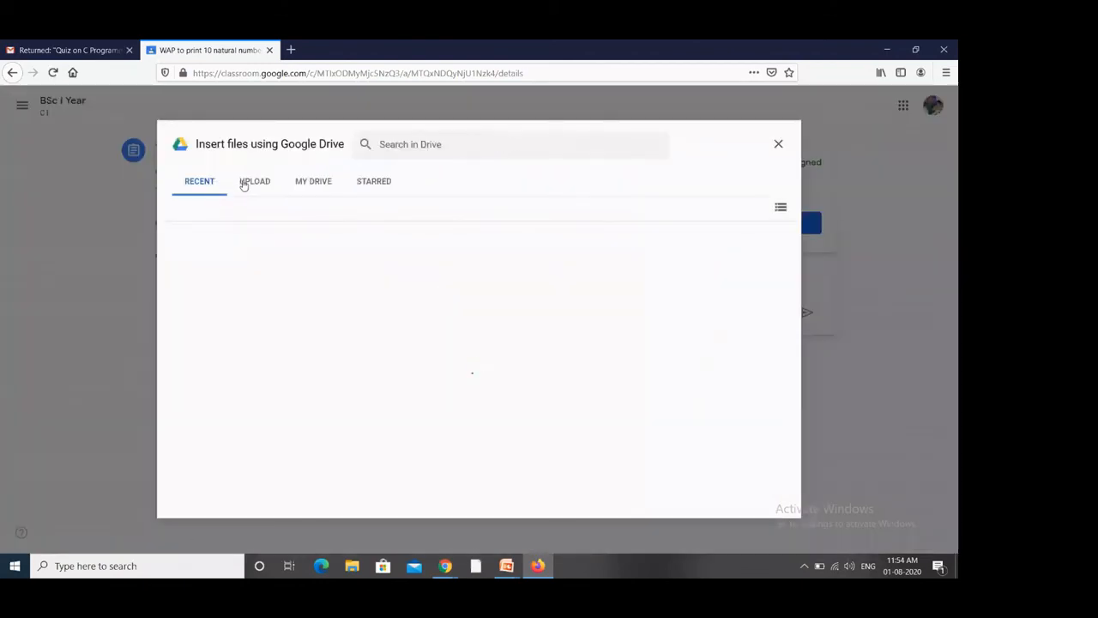
click(244, 185)
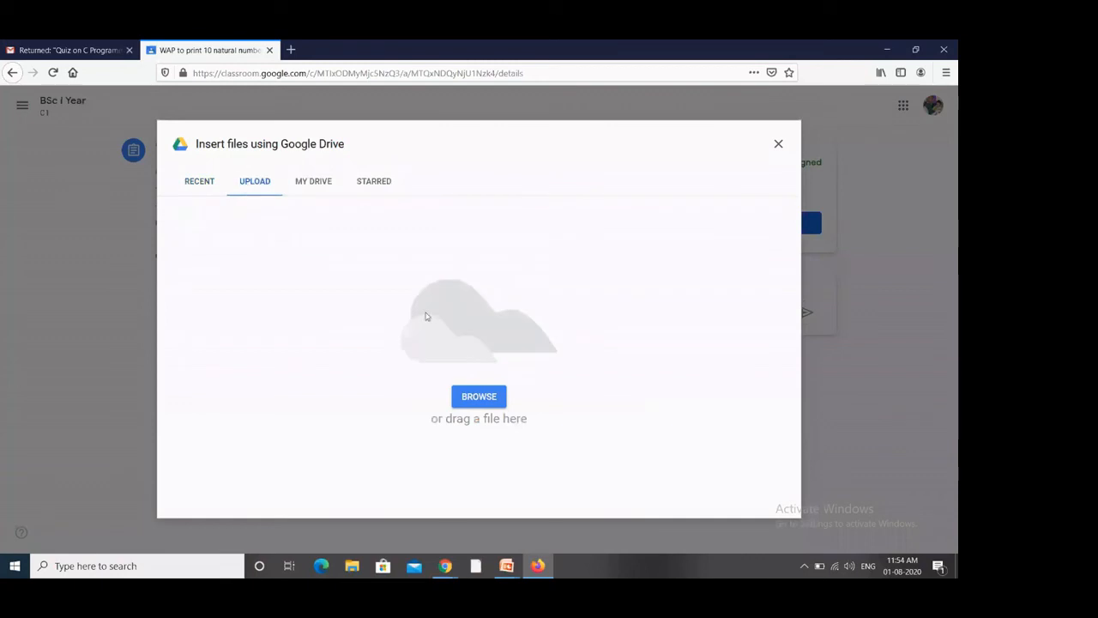
click(485, 403)
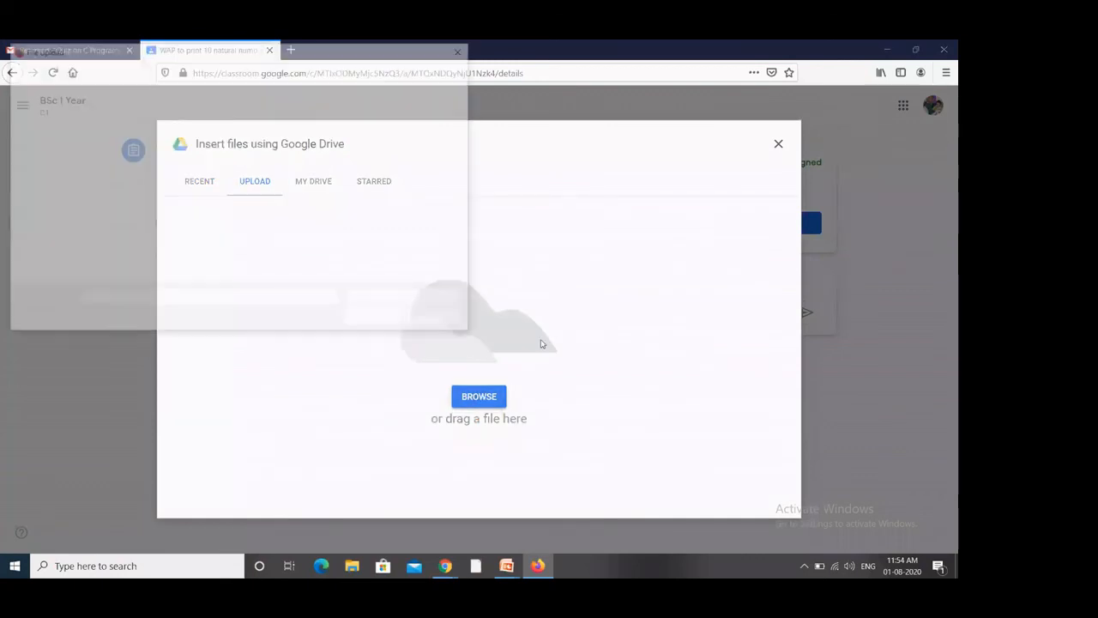
double_click(363, 155)
double_click(214, 131)
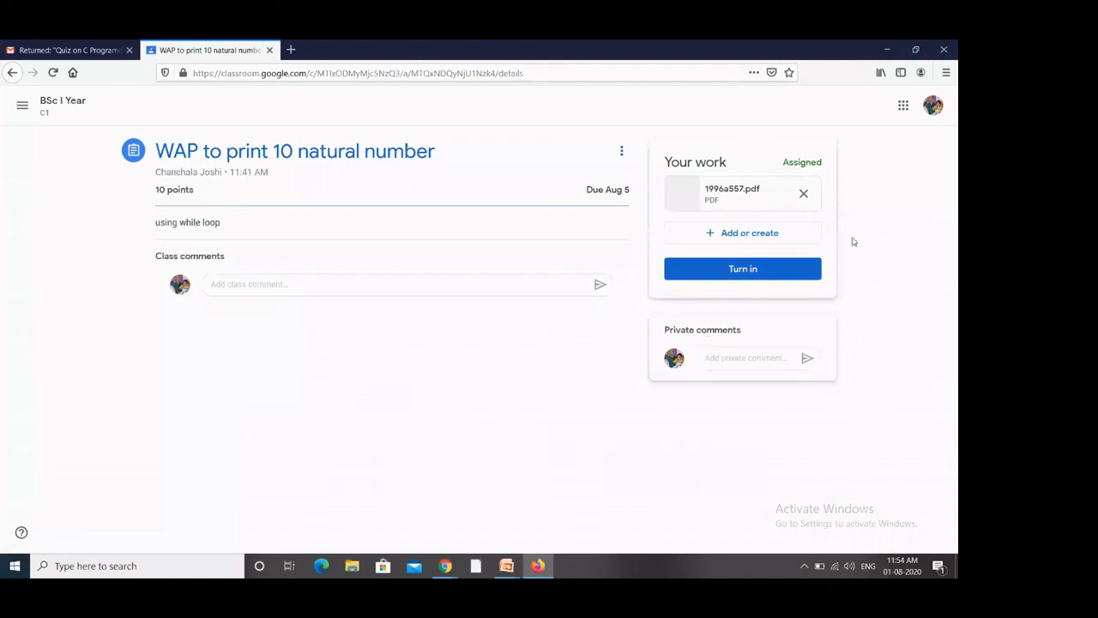
click(755, 269)
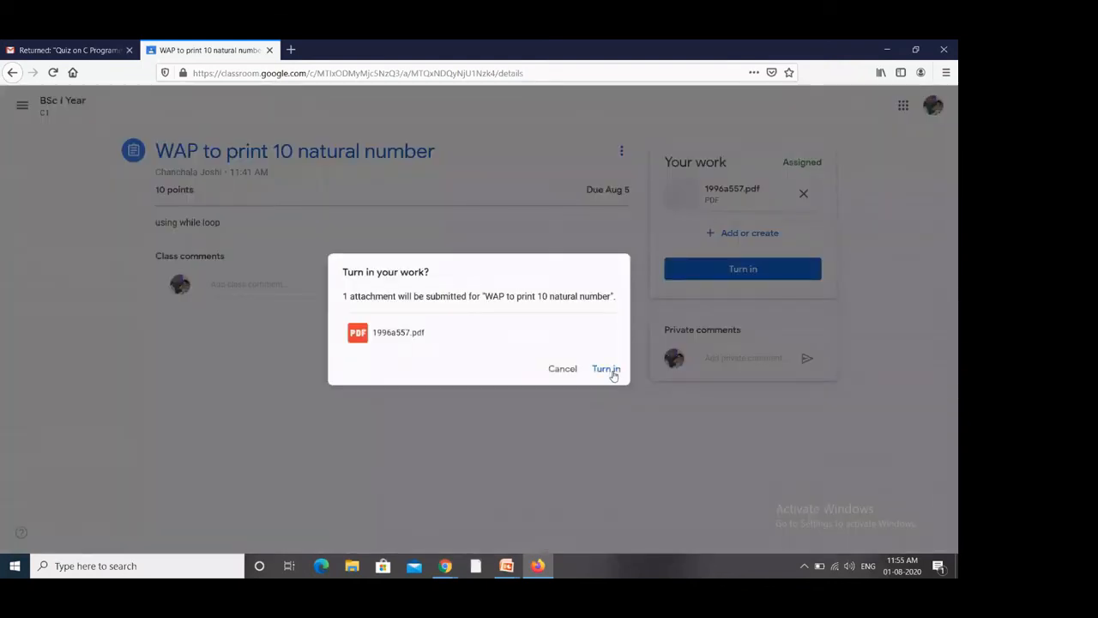
Step: Confirm the turn-in so 'WAP to print 10 natural number' shows Turned in
click(607, 369)
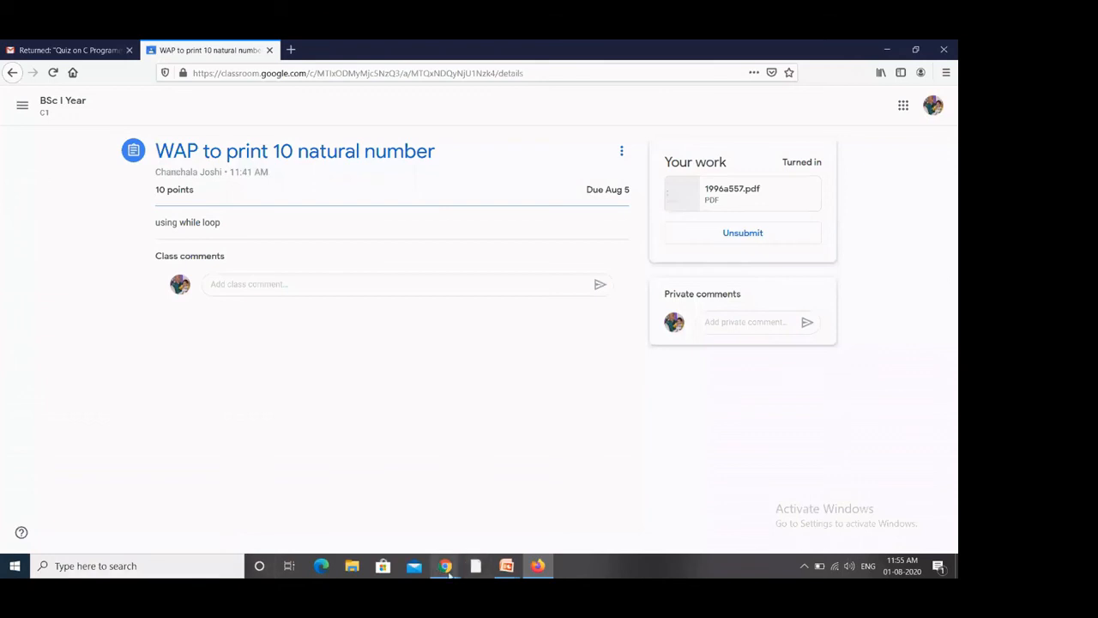
mouse_move(446, 568)
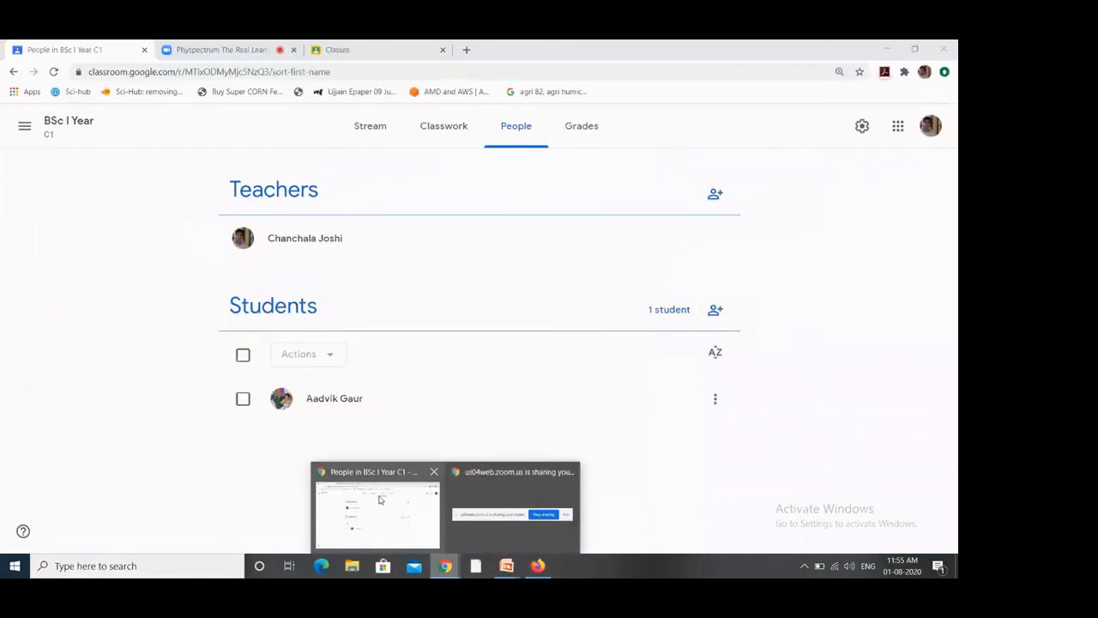
Step: Reload the teacher's BSc I Year stream, dismiss the 'Move posts to top' tip, and open CS Quiz
click(380, 500)
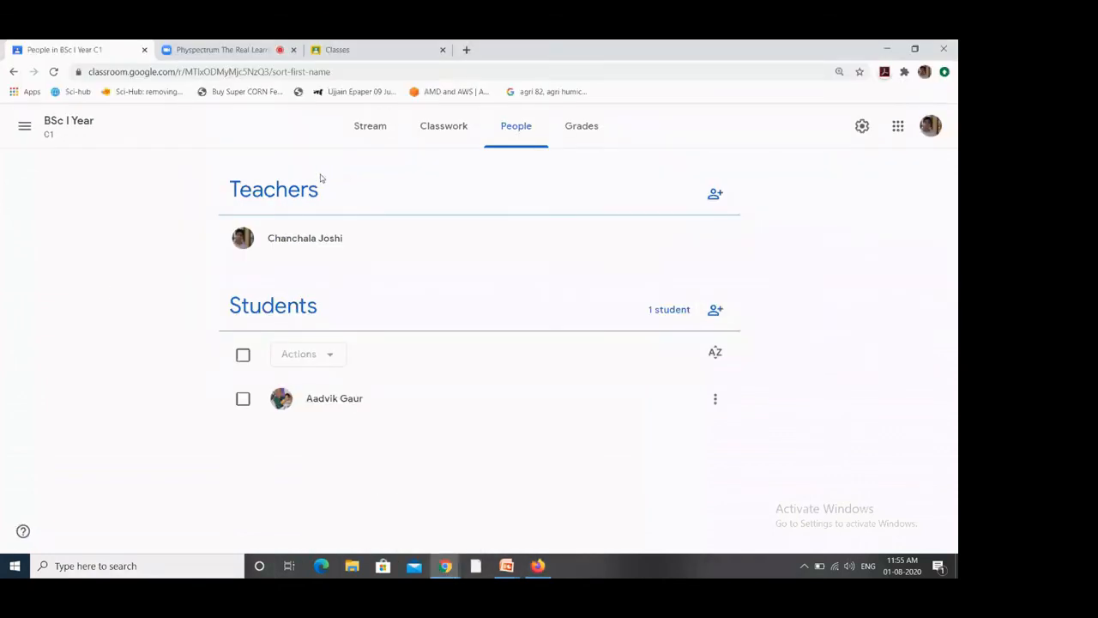
click(53, 125)
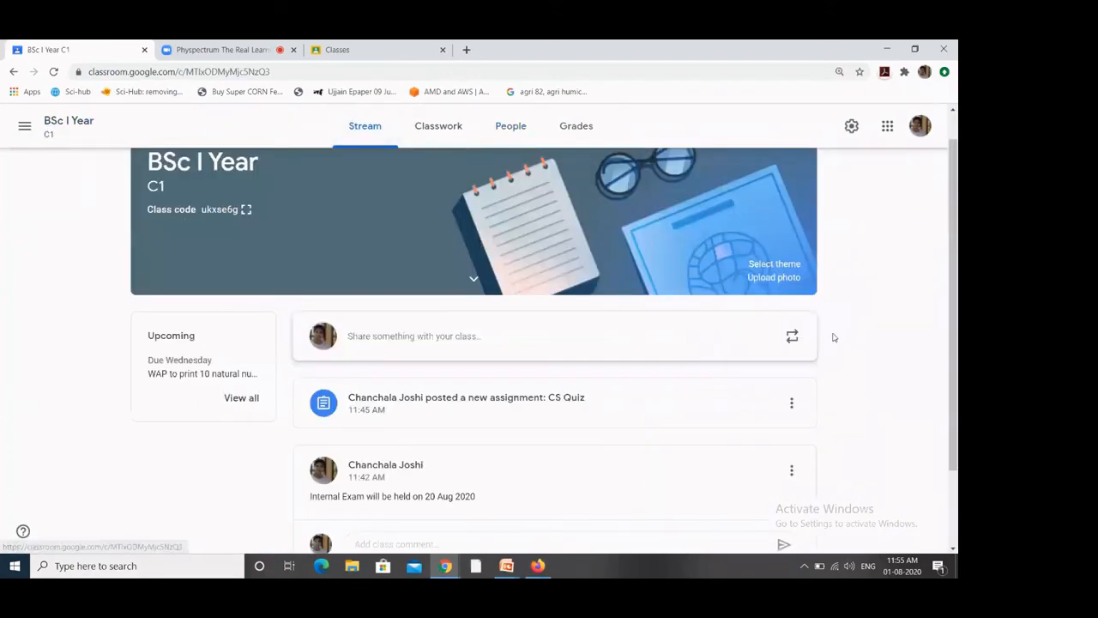
drag(953, 360, 954, 433)
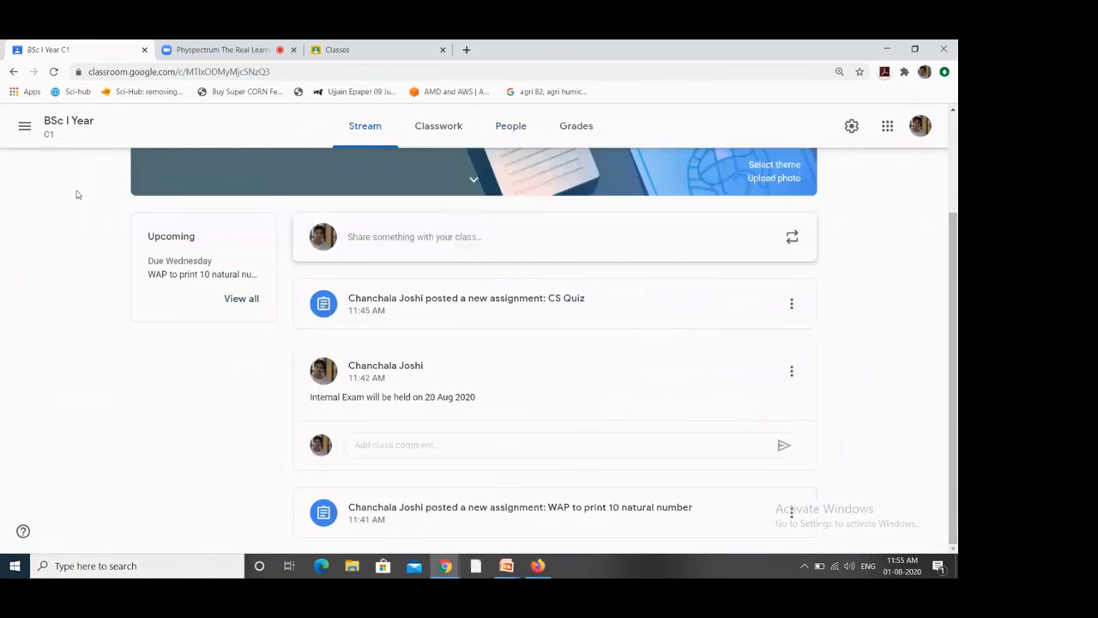
click(54, 72)
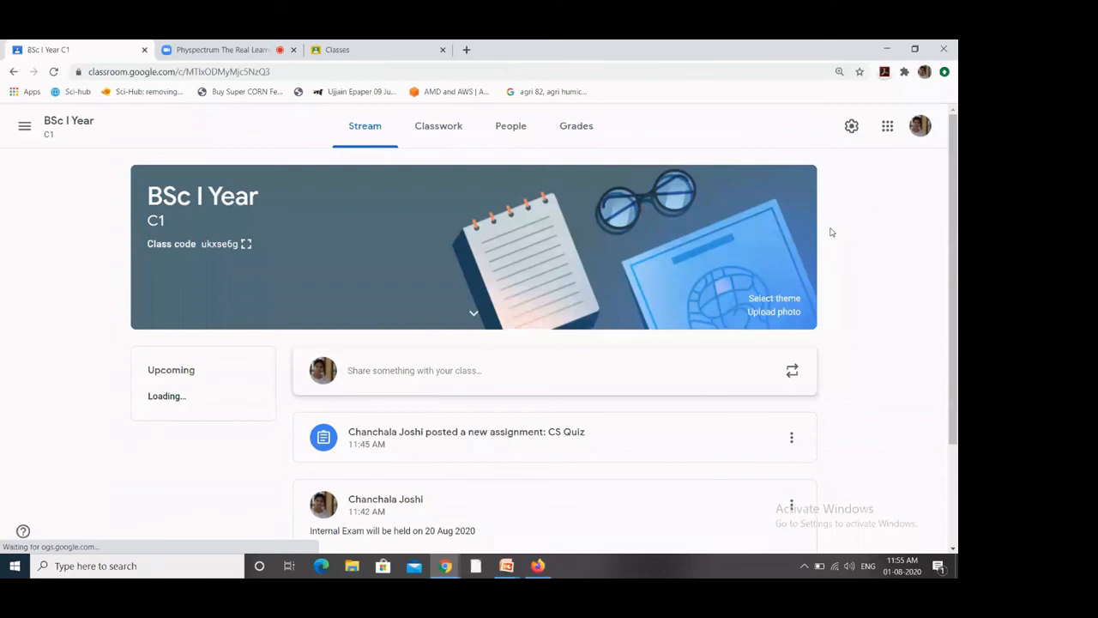
scroll(955, 214, down, 1)
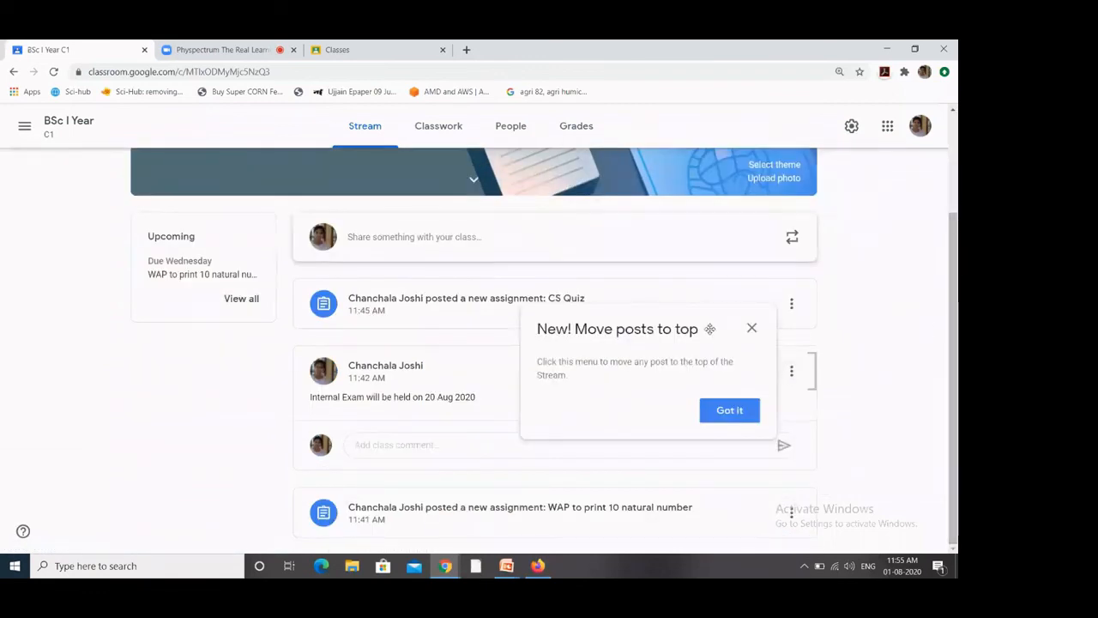
click(752, 329)
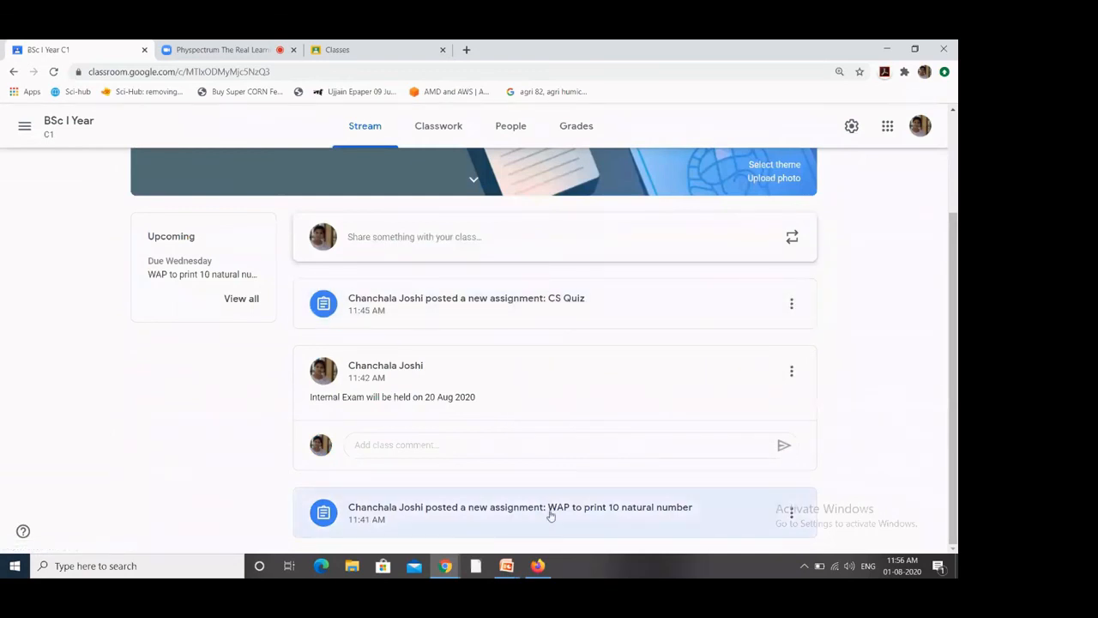
scroll(956, 198, up, 2)
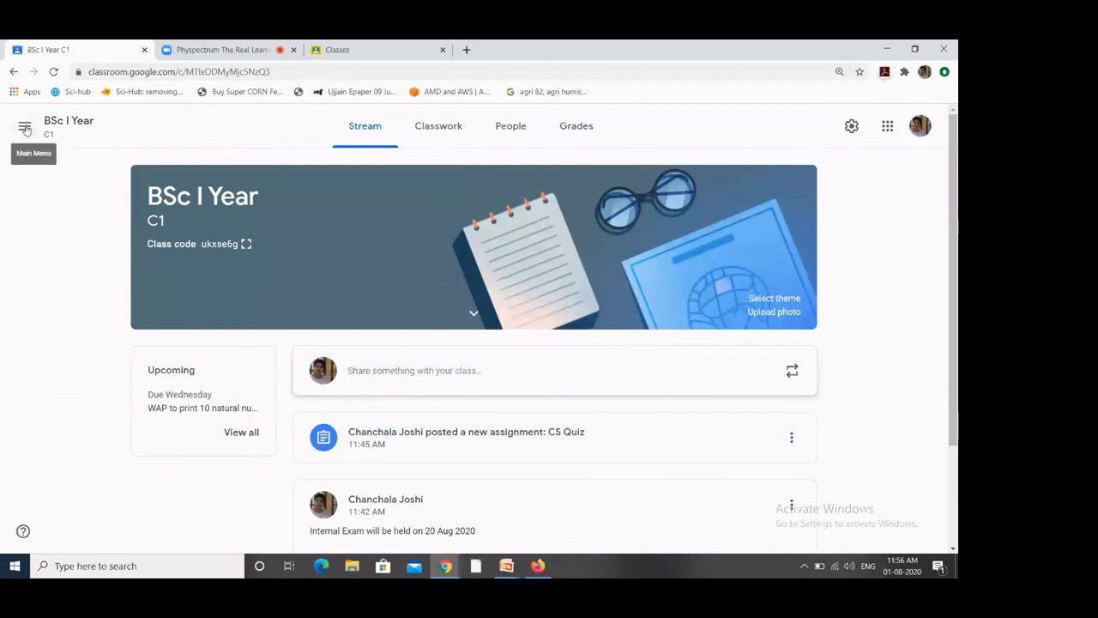
click(493, 438)
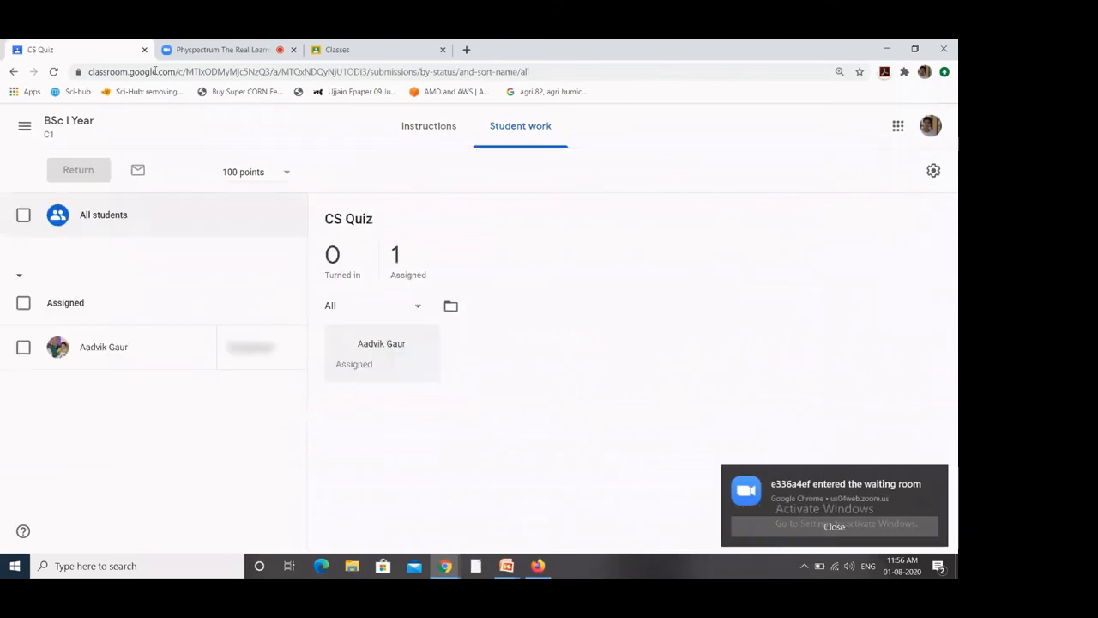
Step: Open the WAP assignment's submissions and view the student's 1996a557.pdf in the grading view
click(14, 73)
scroll(954, 330, down, 2)
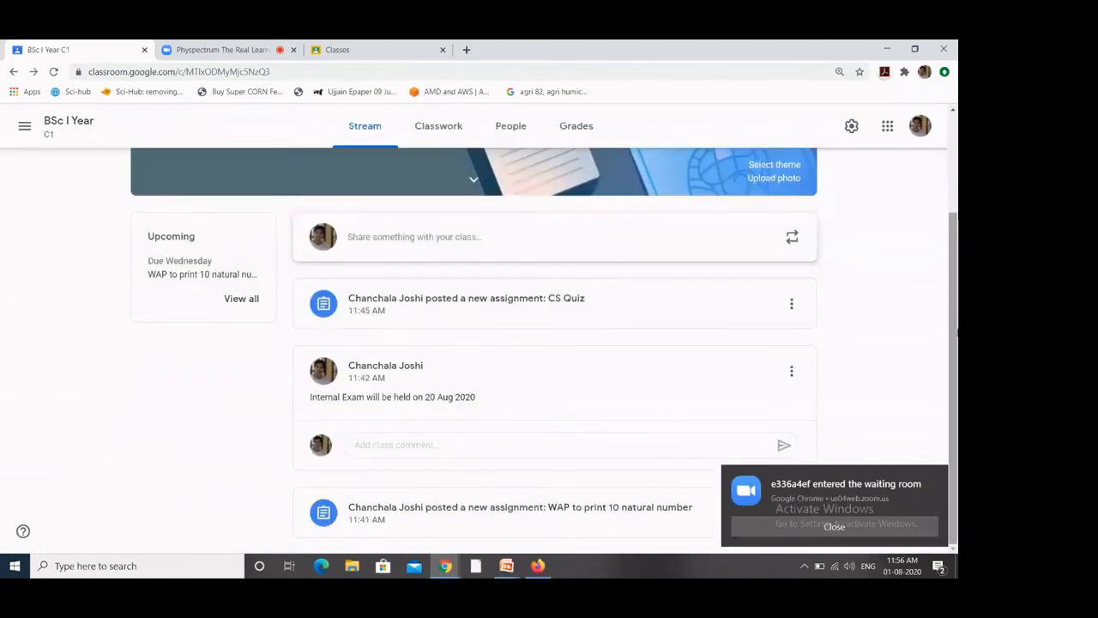
click(480, 508)
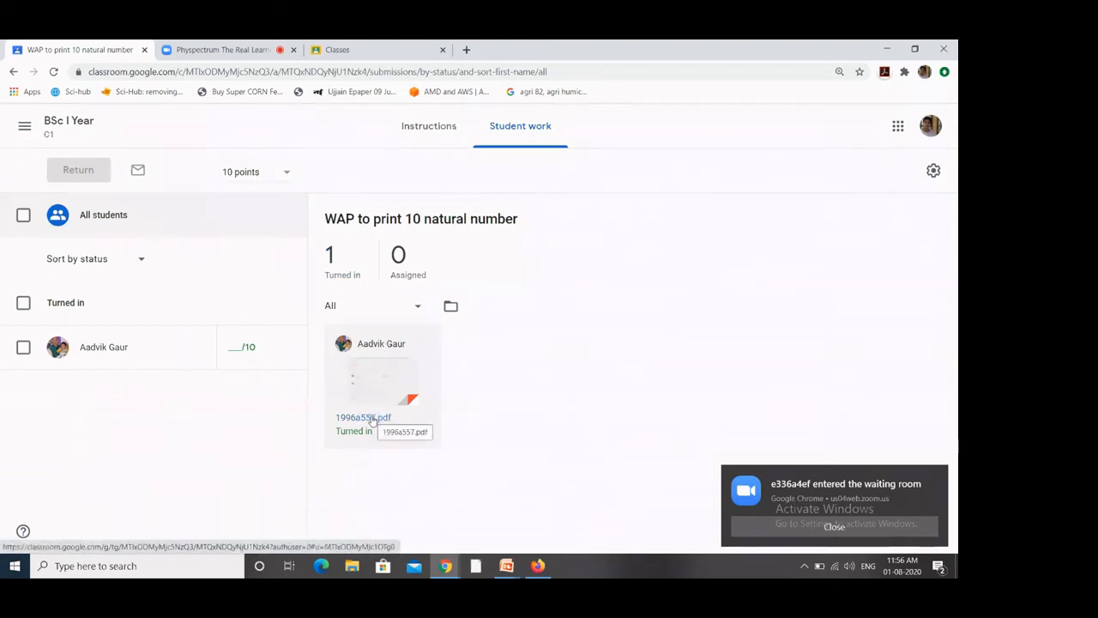
click(234, 348)
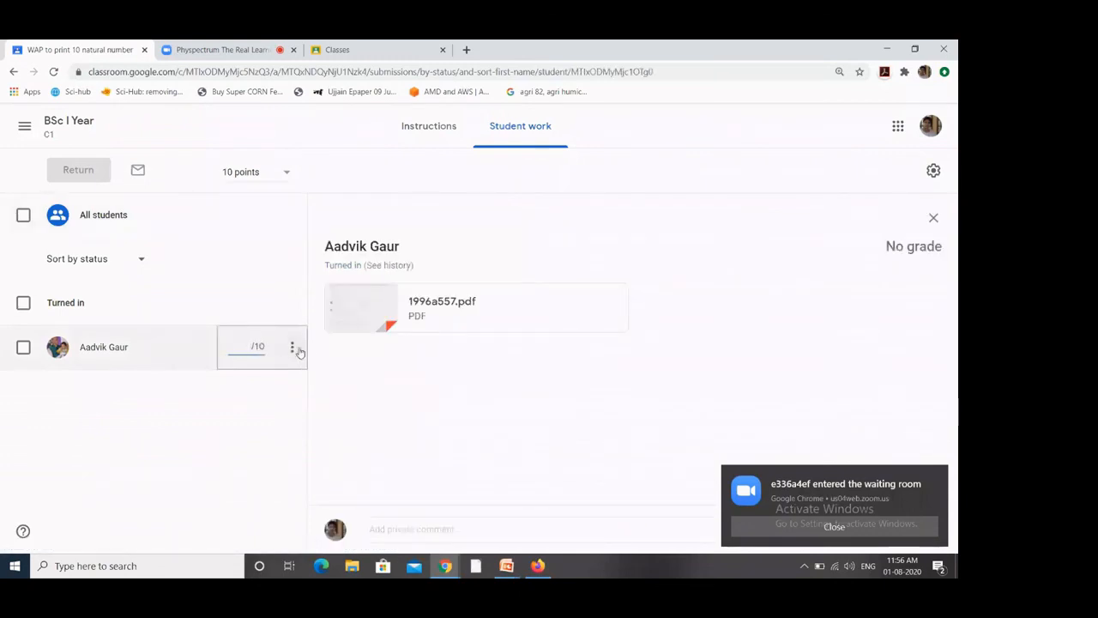
click(463, 303)
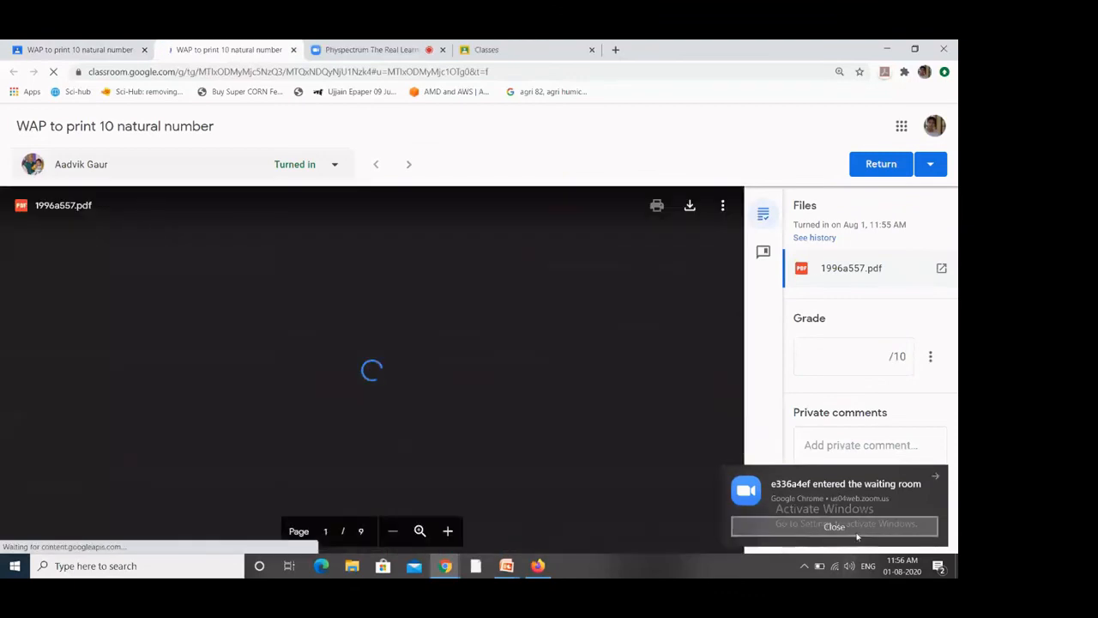
click(857, 532)
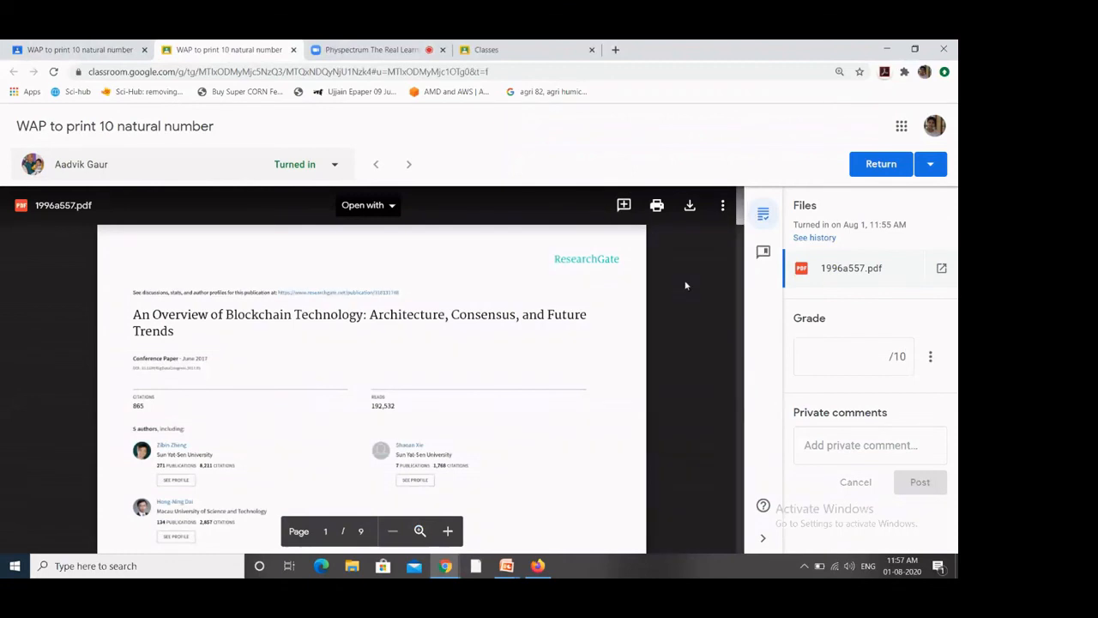
Step: Give the student's submission a draft grade of 7/10
drag(741, 216, 749, 344)
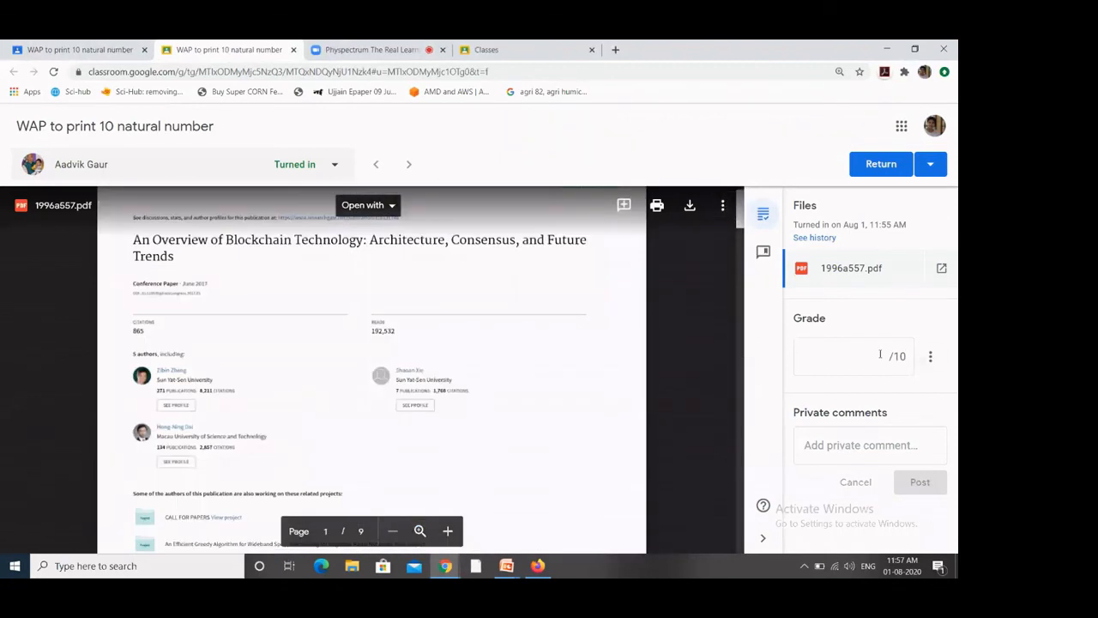
click(874, 357)
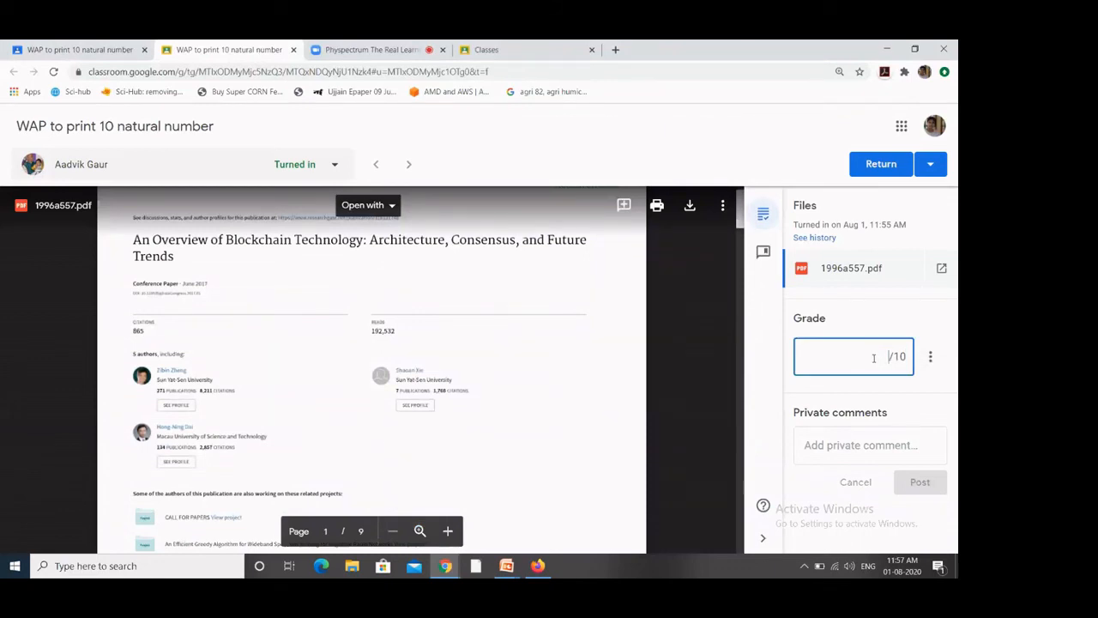
text(7)
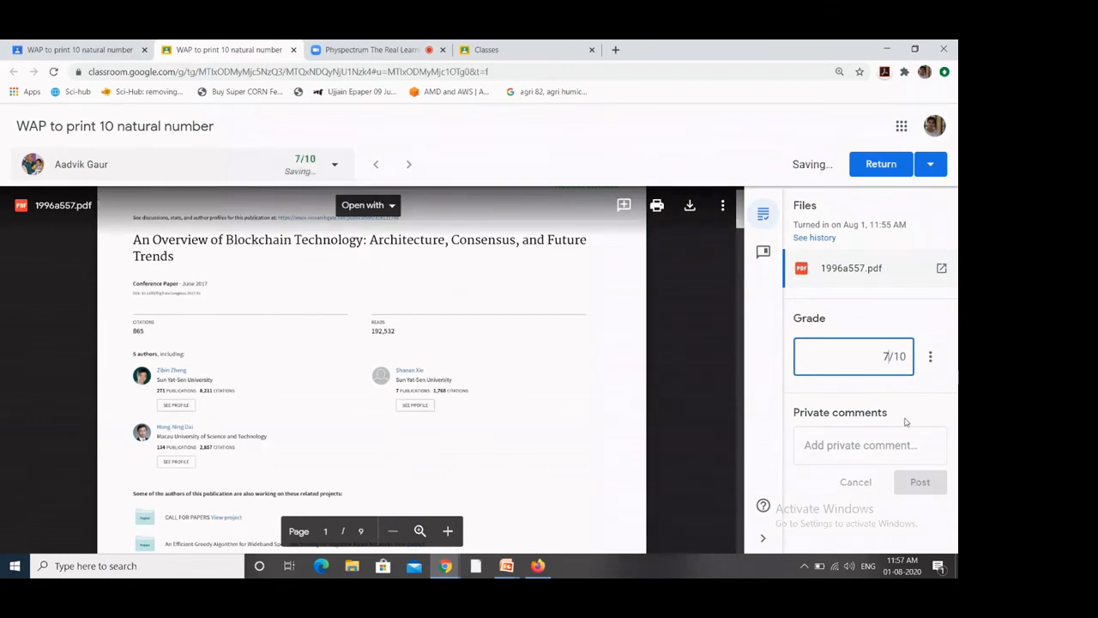
click(939, 379)
Step: Post the private comment 'good' and return to the assignment's instructions
click(864, 452)
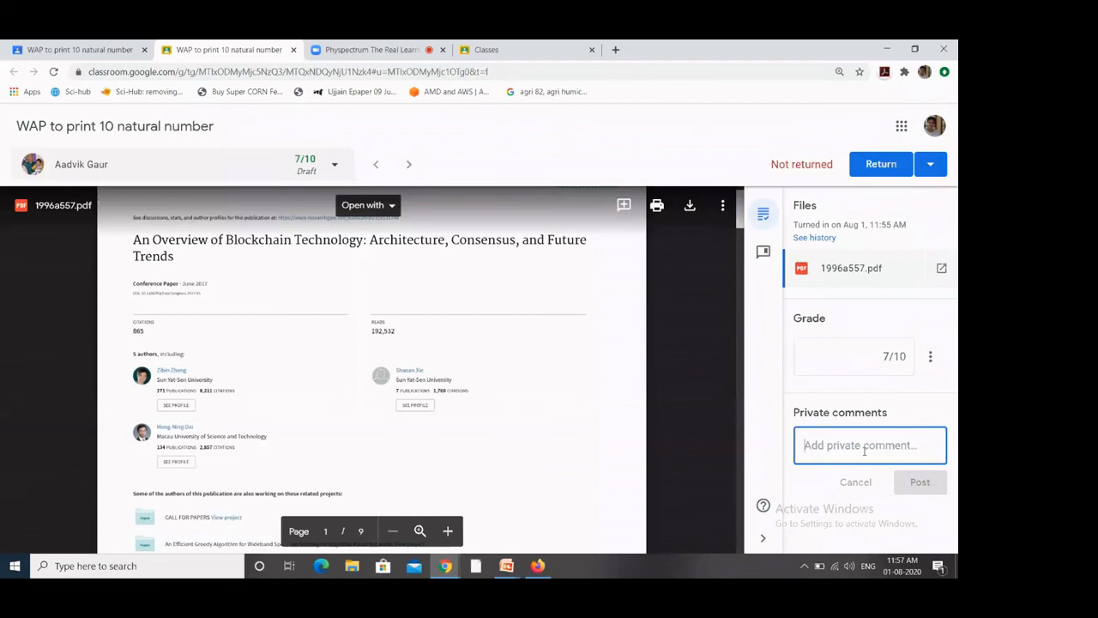
text(good)
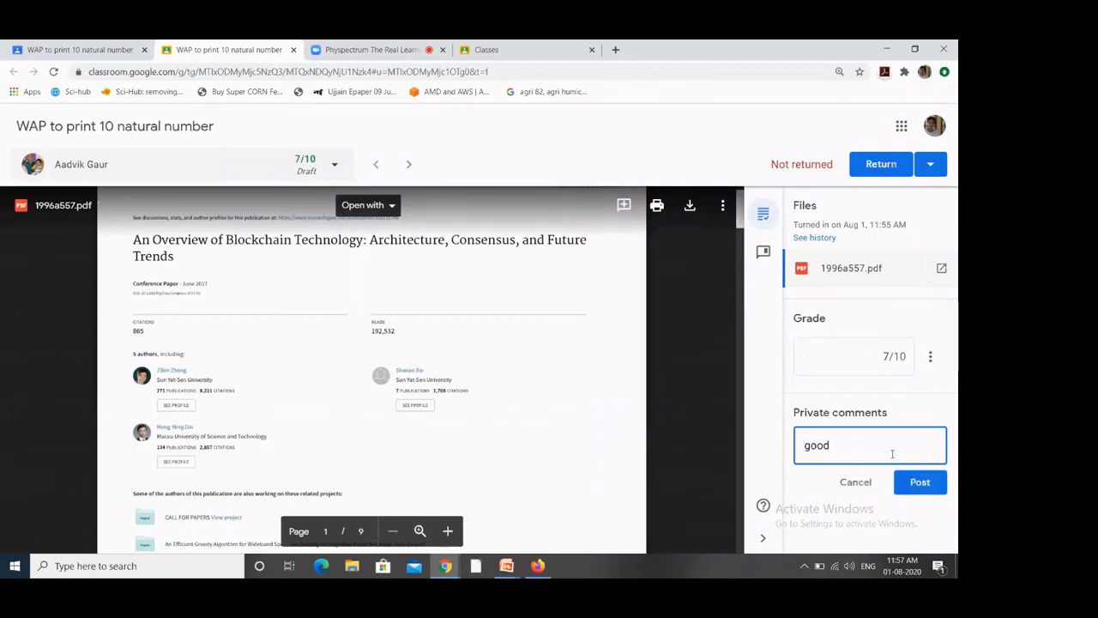
click(934, 489)
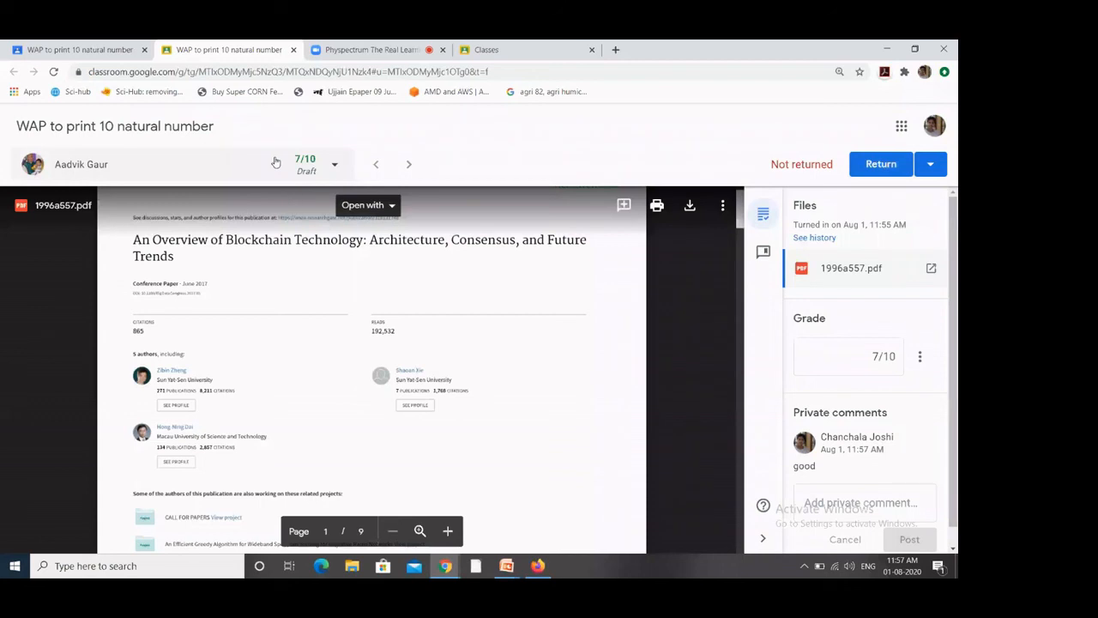
click(67, 47)
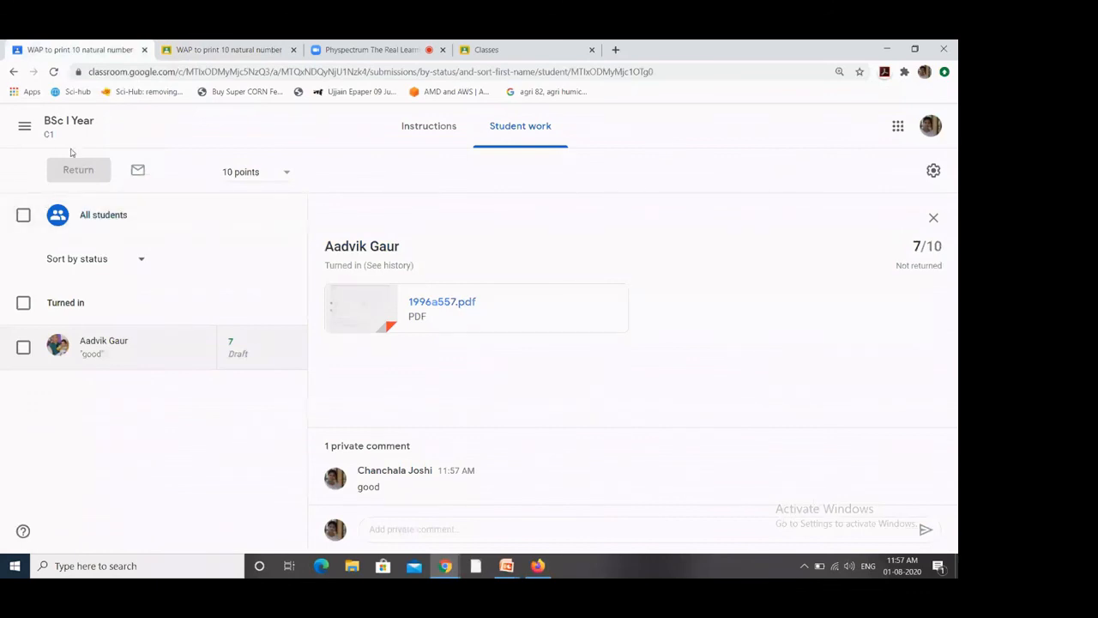
click(422, 137)
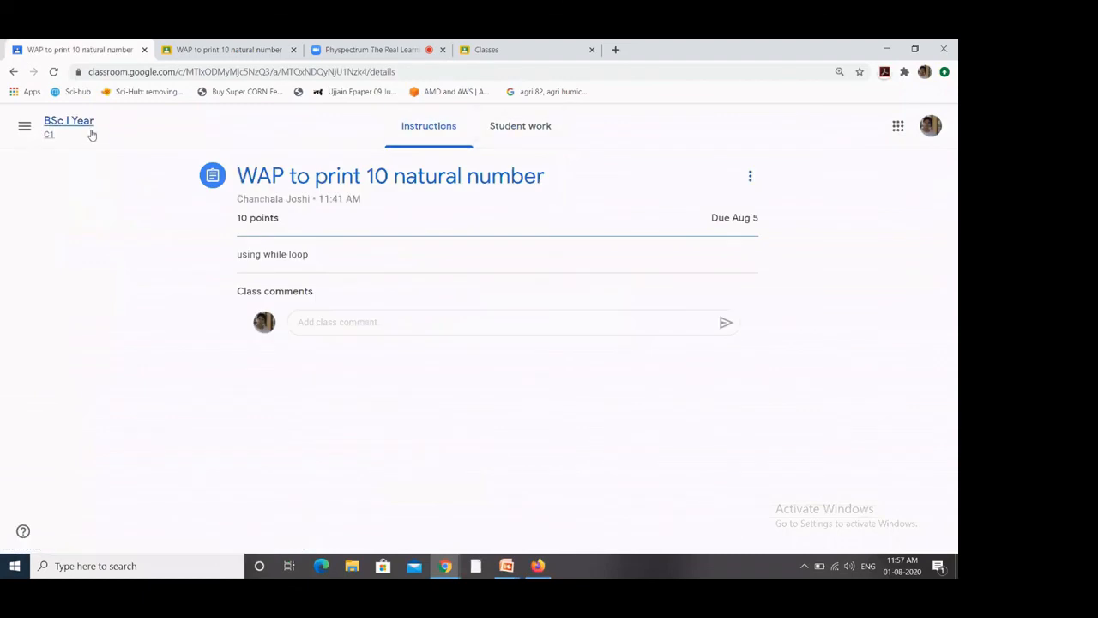
Step: Visit the BSc I Year Classwork, People and Grades tabs, then return to the Stream
click(60, 128)
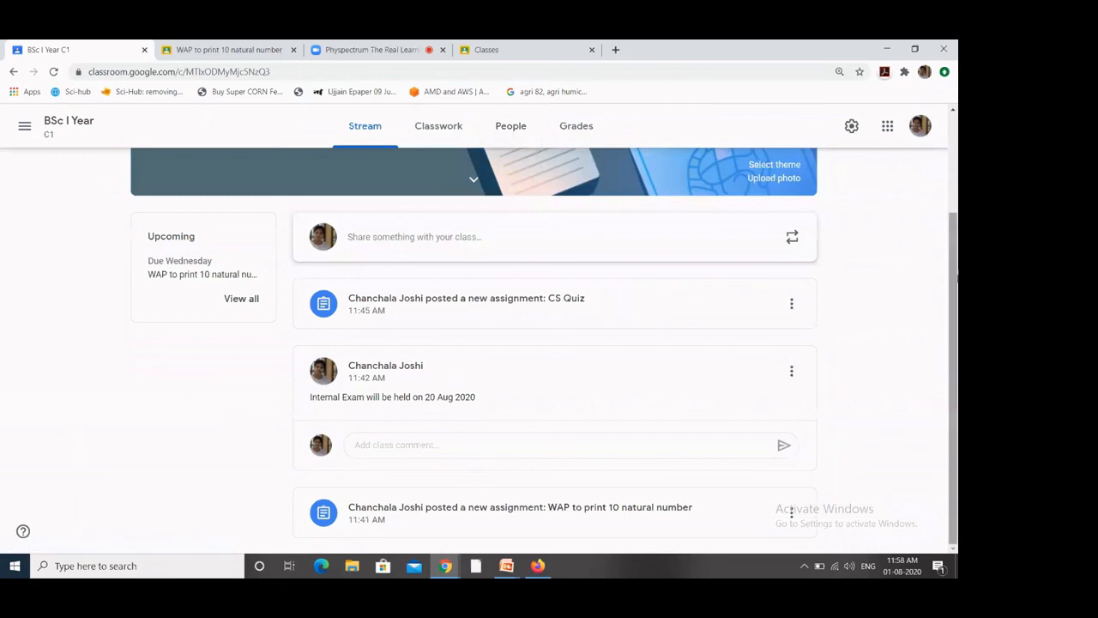
scroll(915, 243, up, 1)
scroll(954, 299, down, 1)
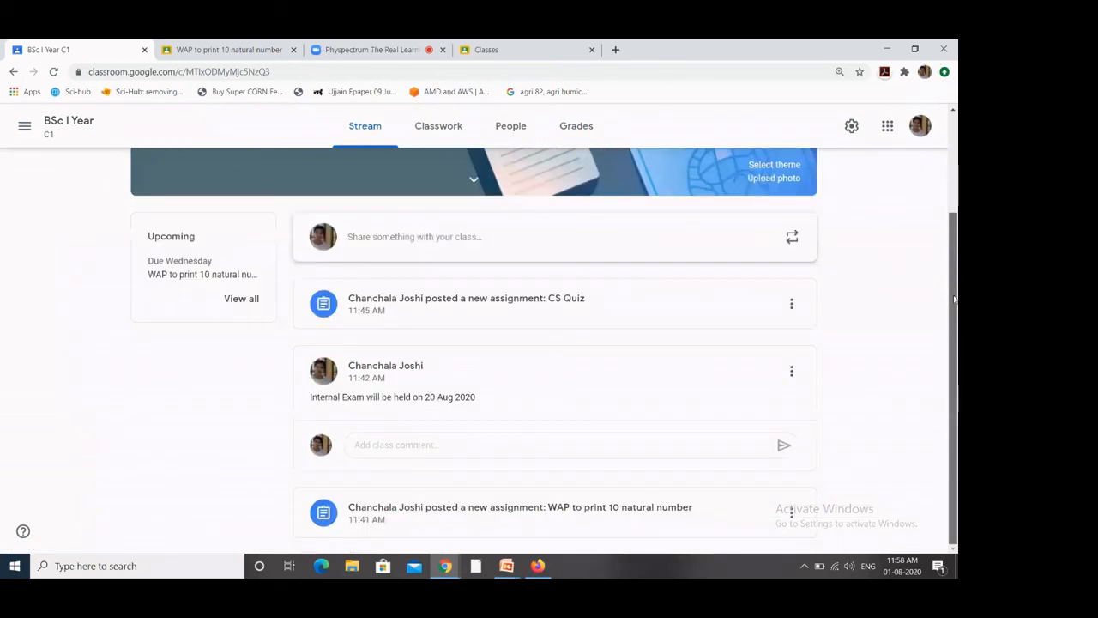
click(435, 140)
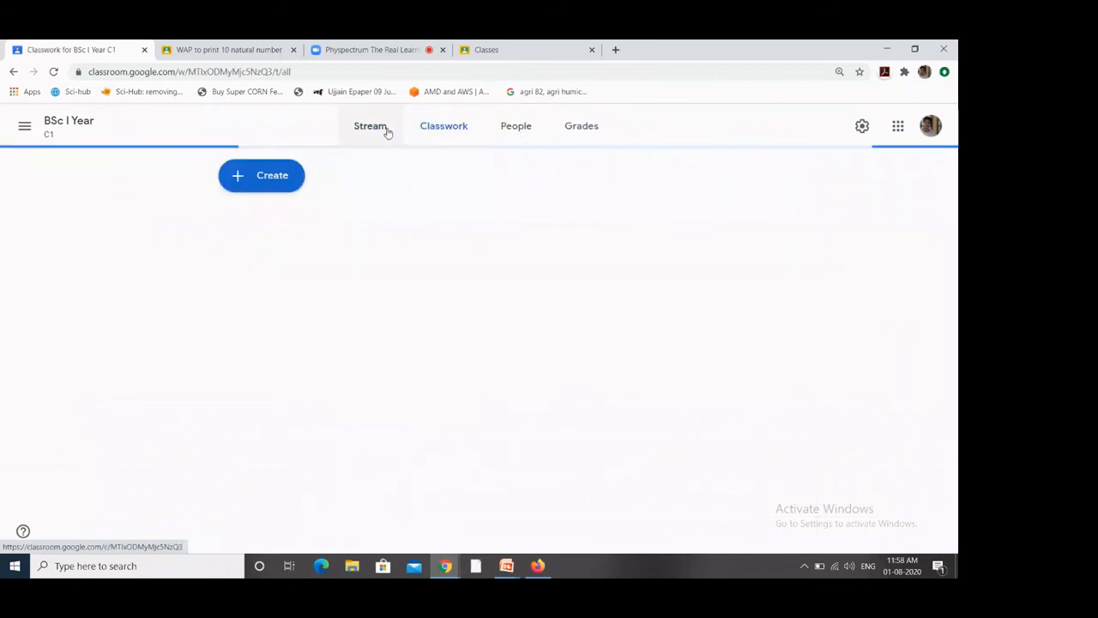
click(519, 133)
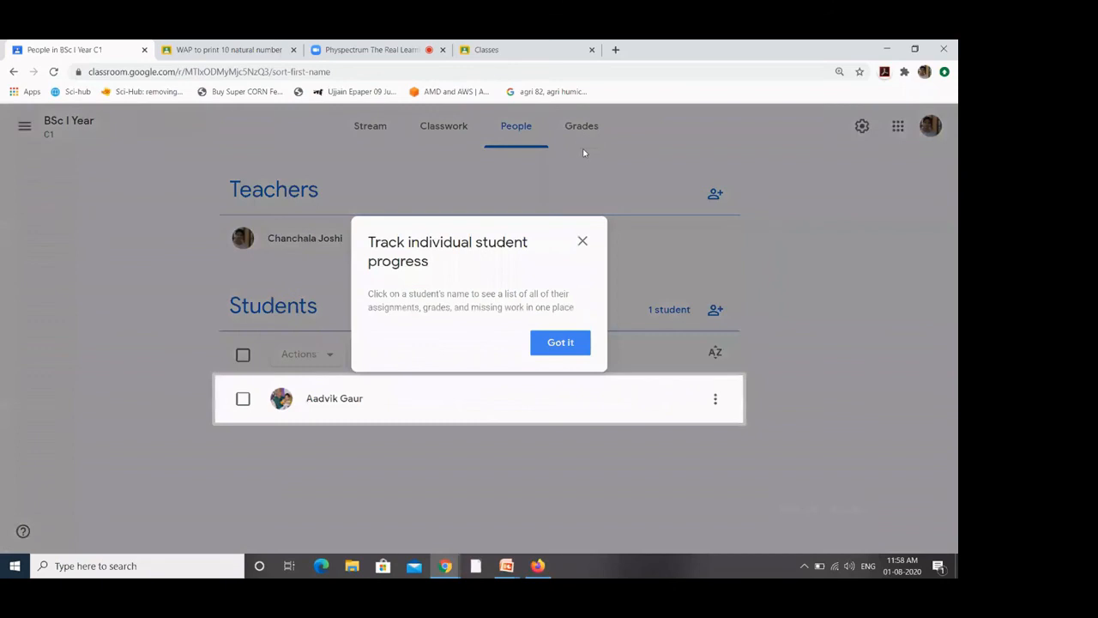
click(583, 242)
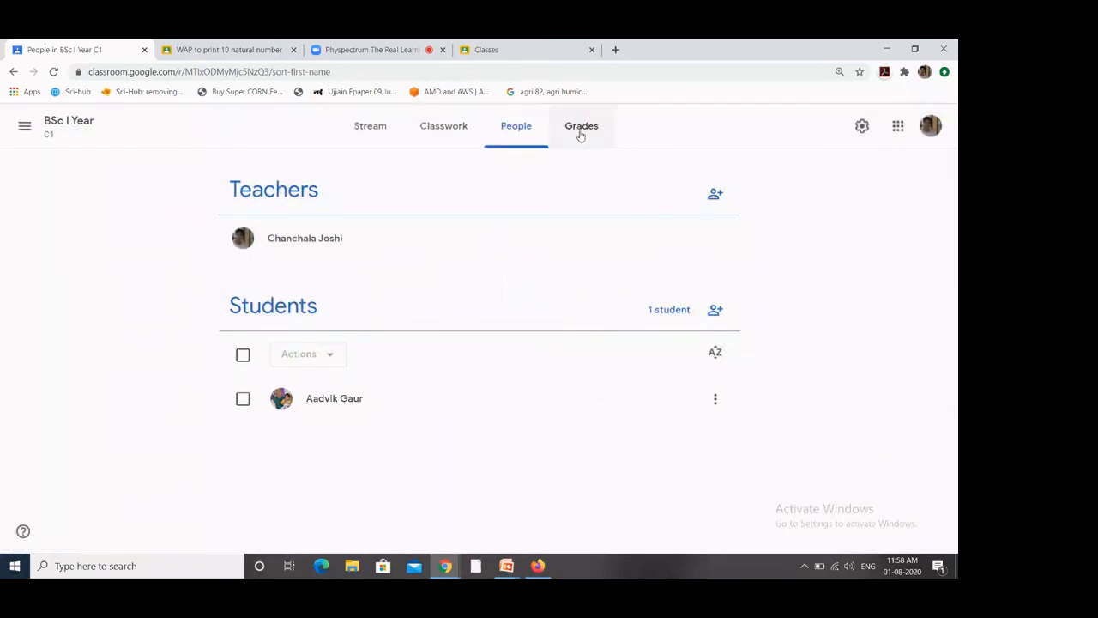
click(580, 133)
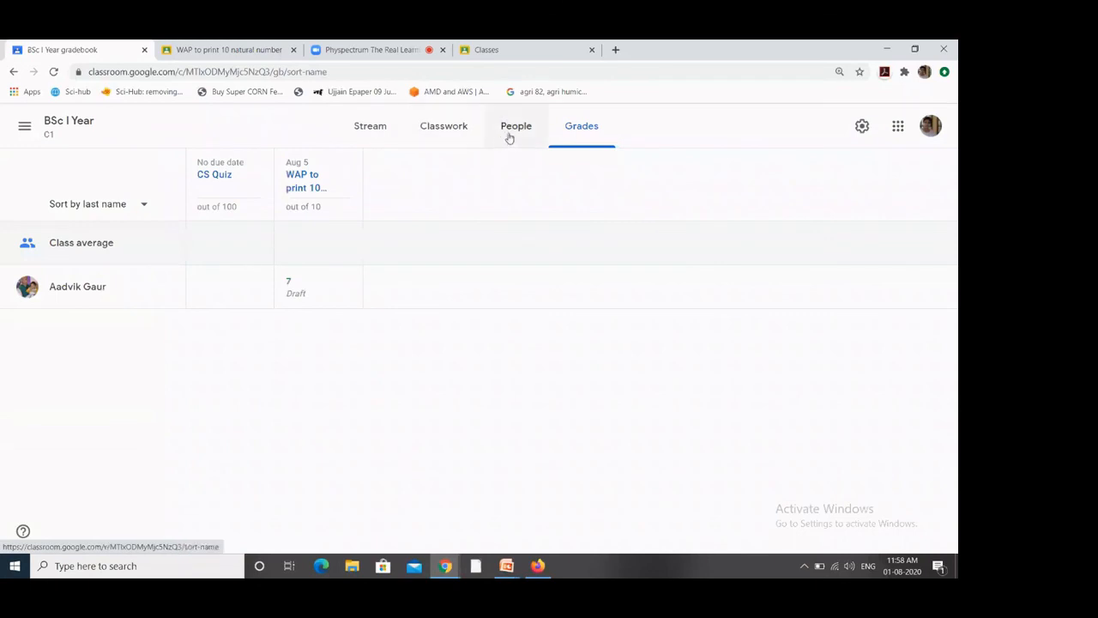
click(364, 137)
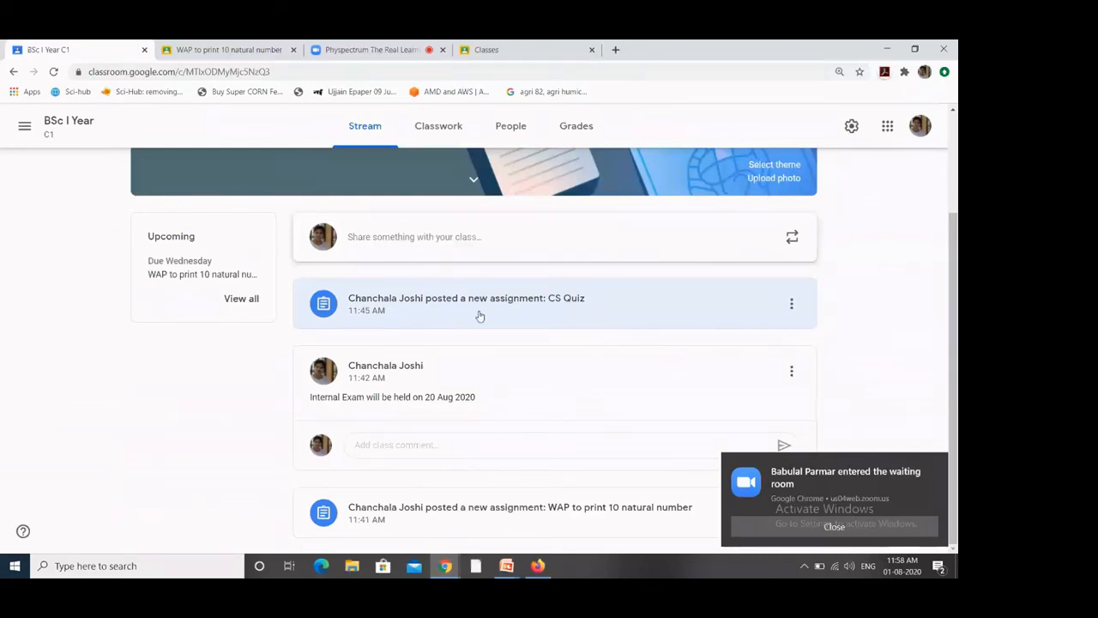
Step: Look through Classwork and People, then open the gradebook showing the 7/10 draft grade
click(443, 136)
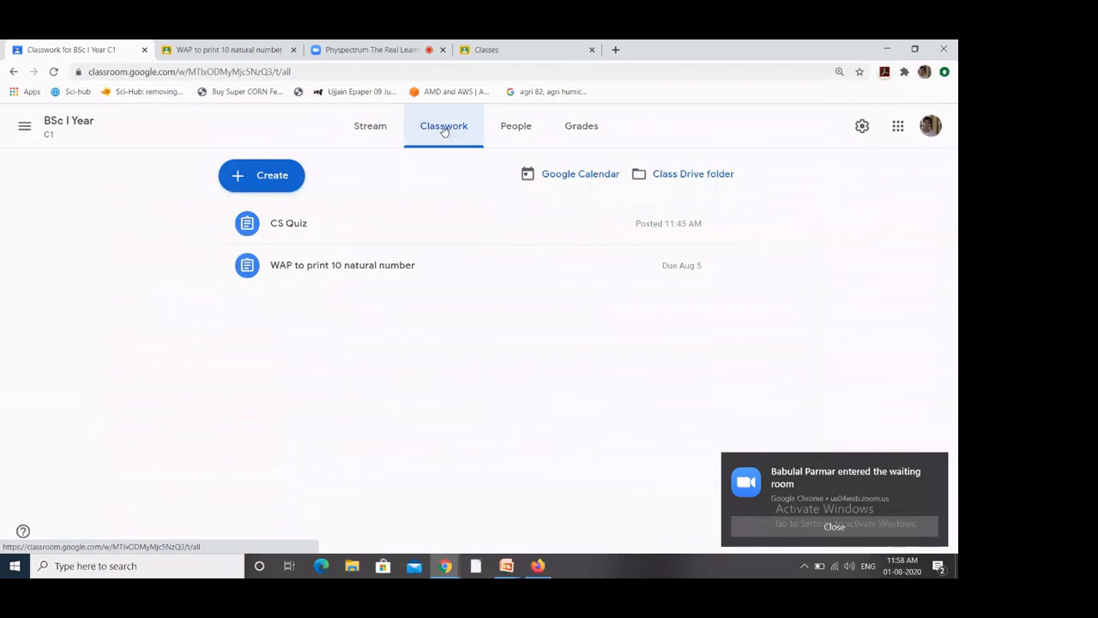
click(277, 179)
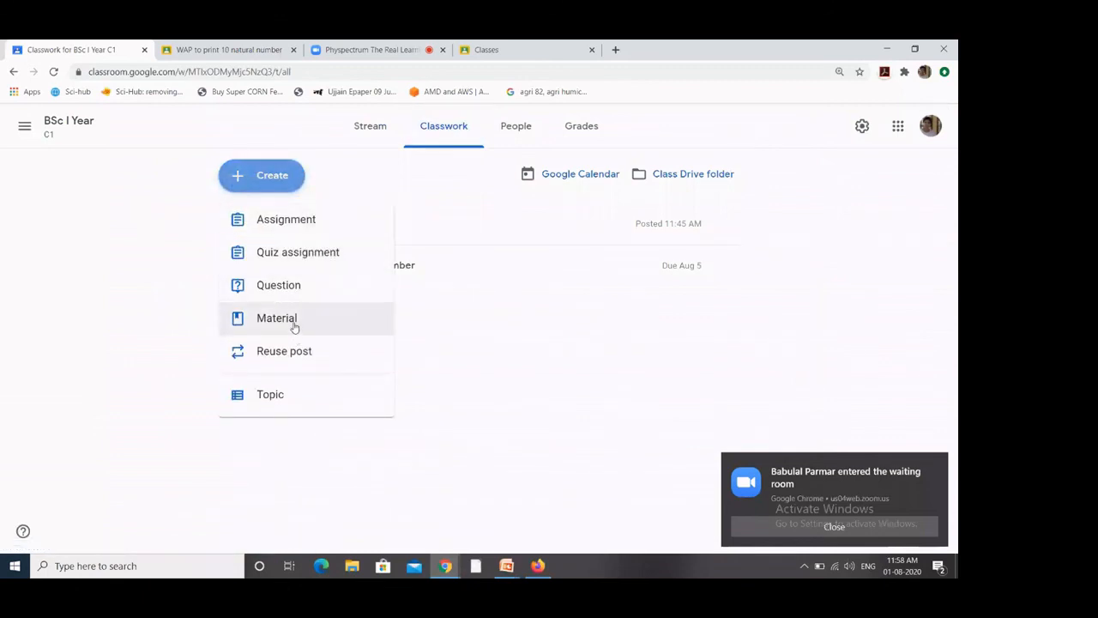
click(516, 132)
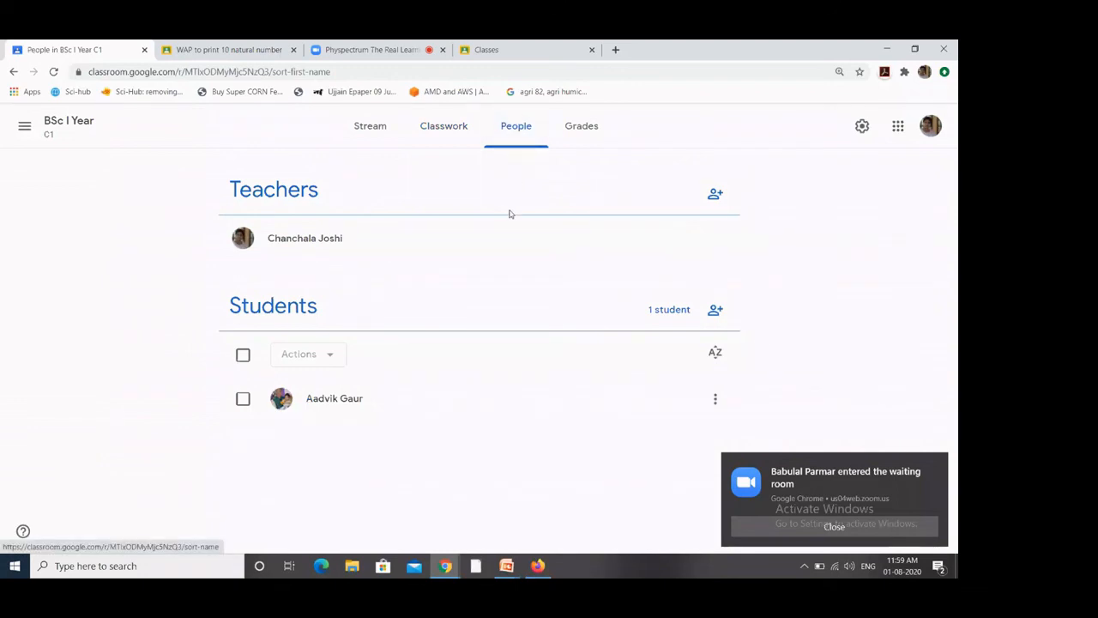
click(581, 129)
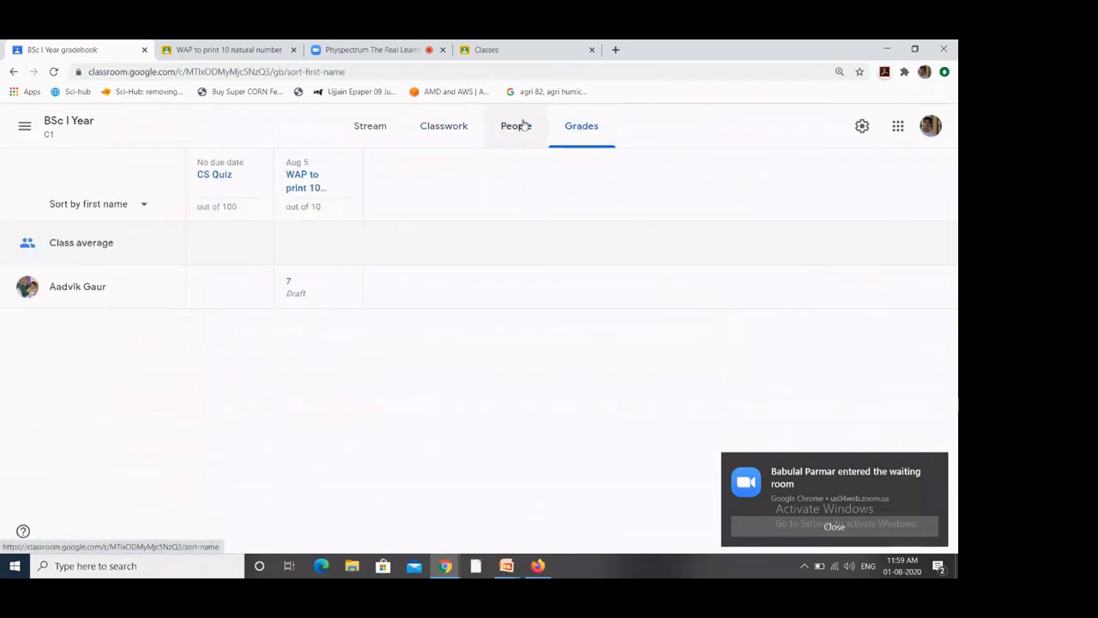
click(515, 125)
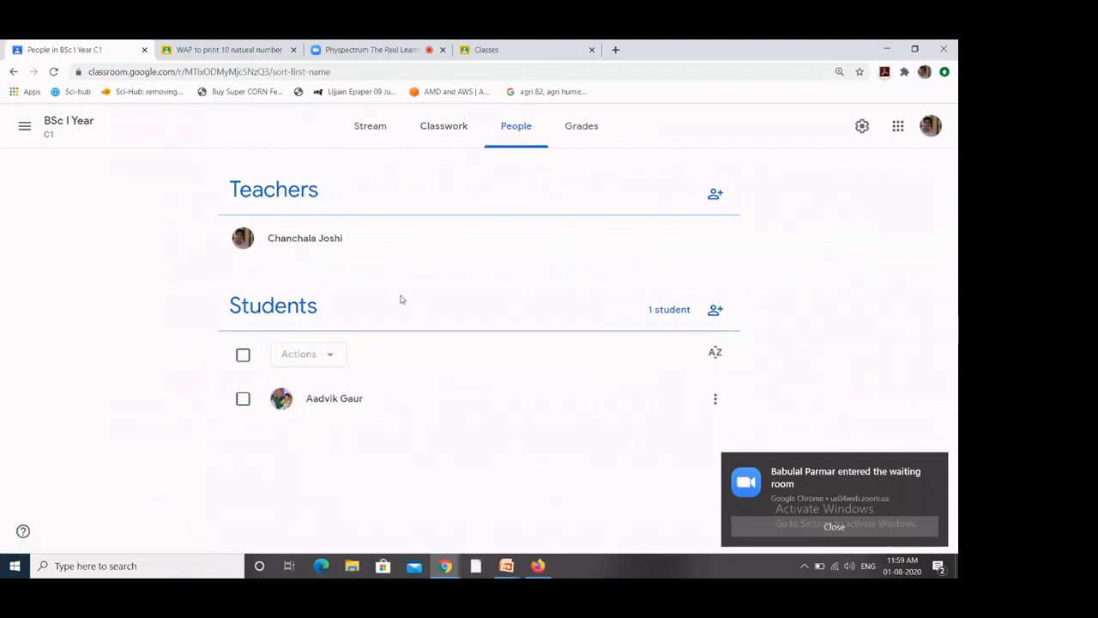
click(583, 136)
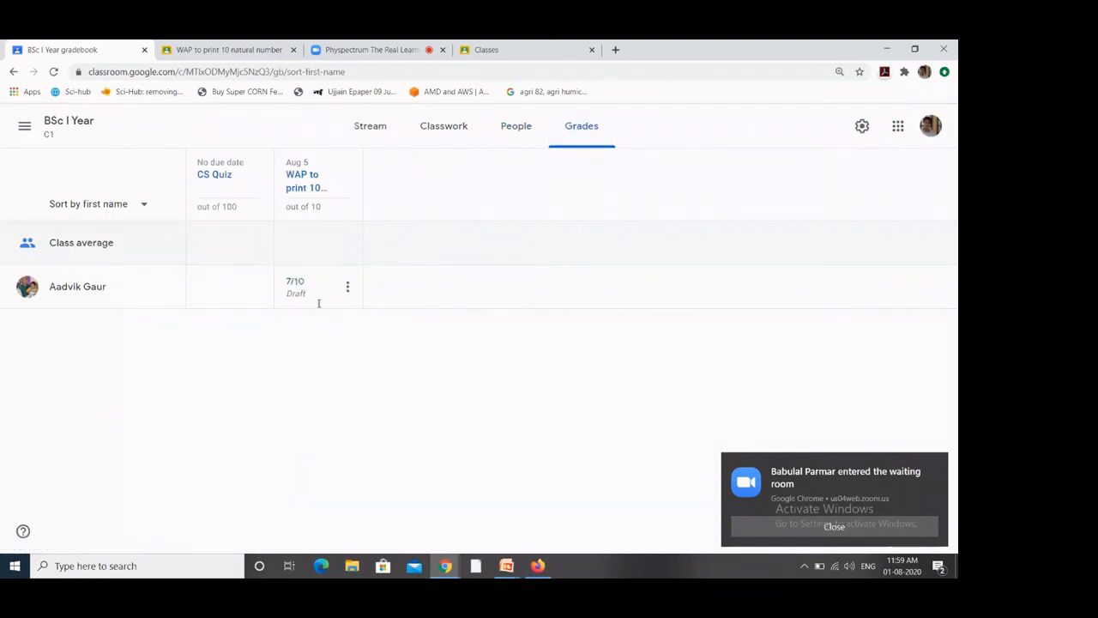
Step: Open the student's WAP submission from the 7/10 grade cell's menu
click(348, 288)
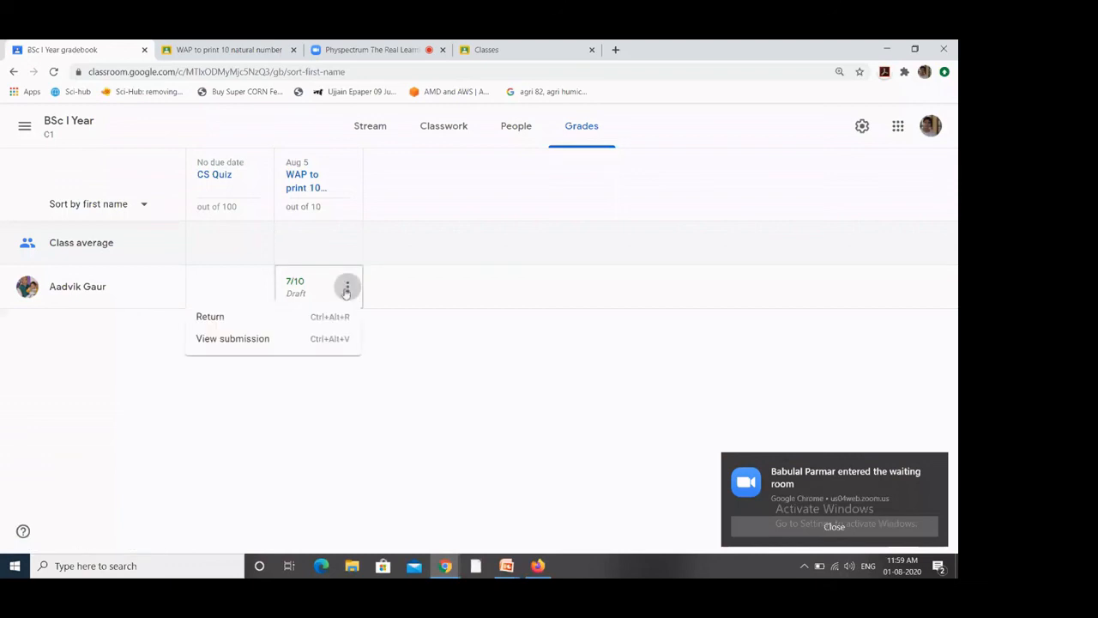
click(257, 341)
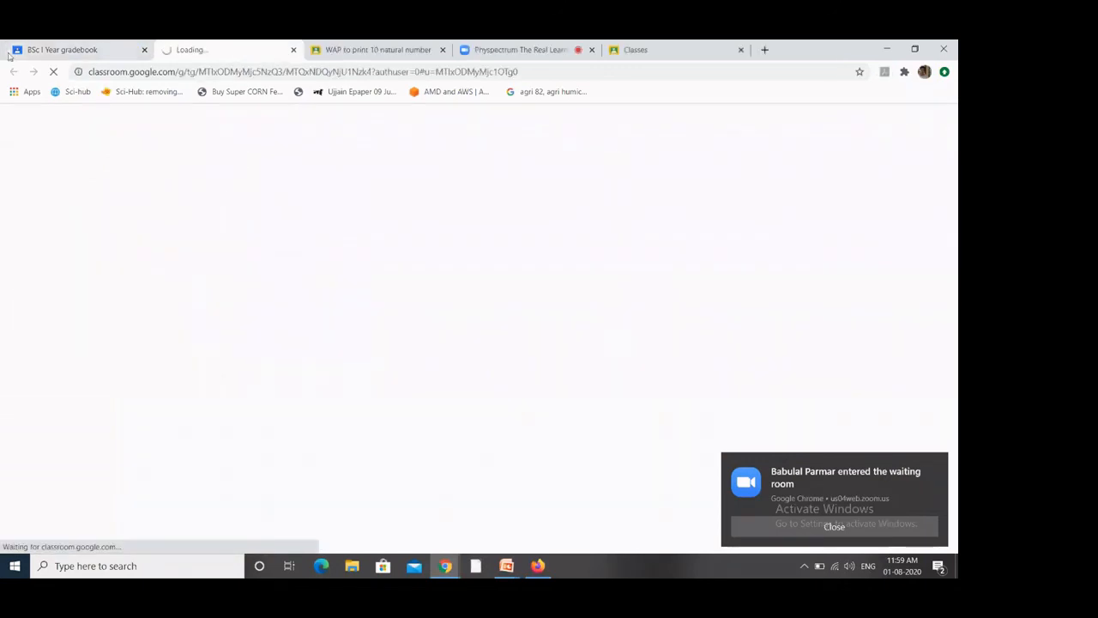
click(38, 50)
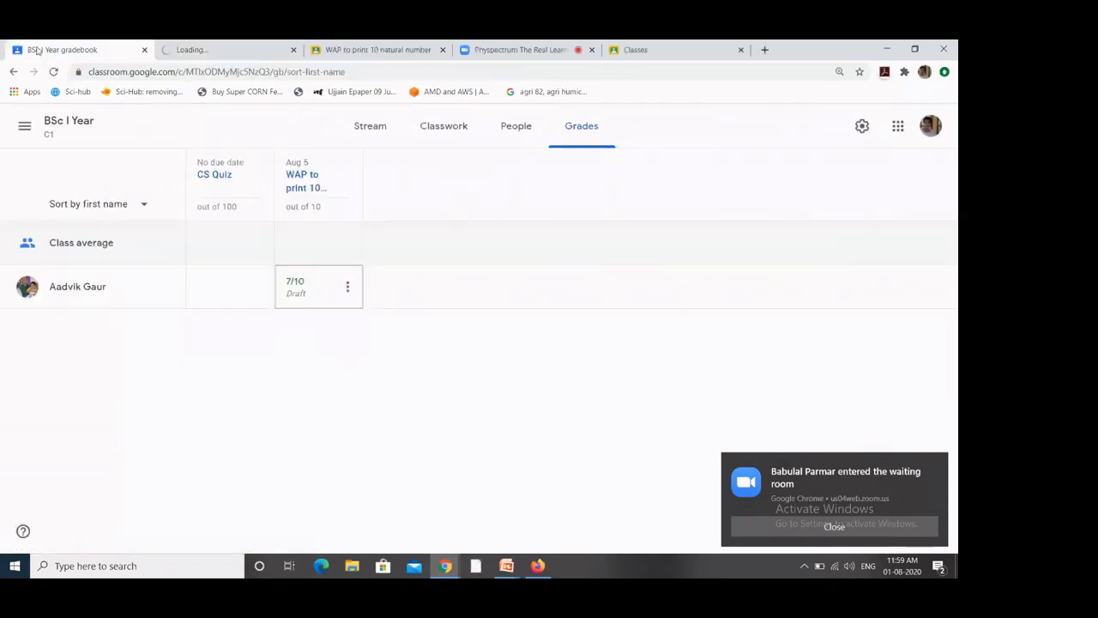
click(348, 289)
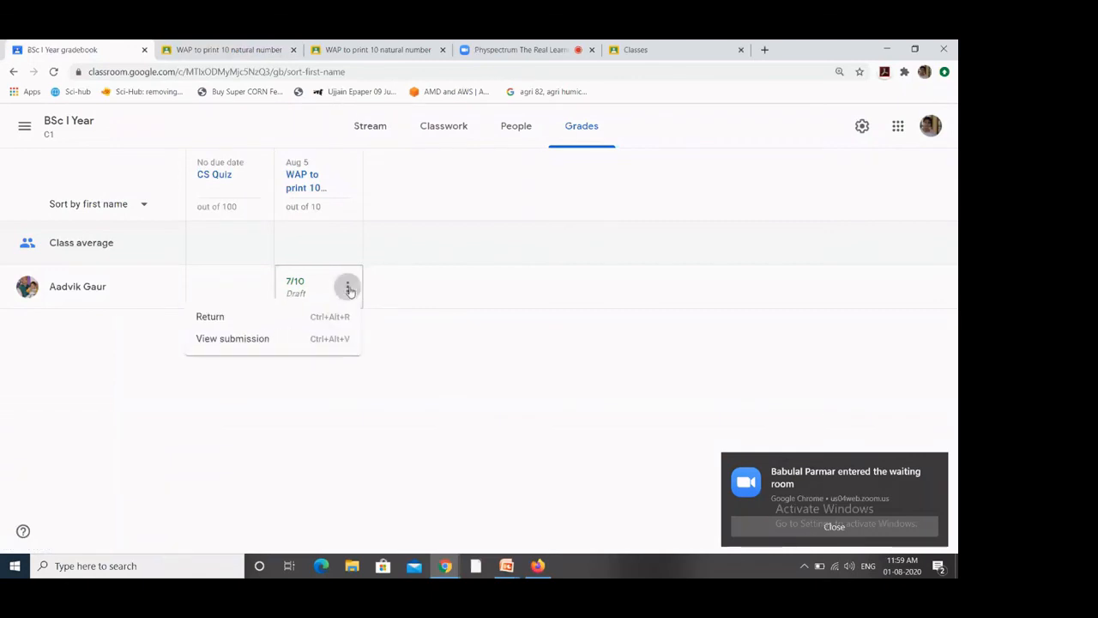
click(283, 338)
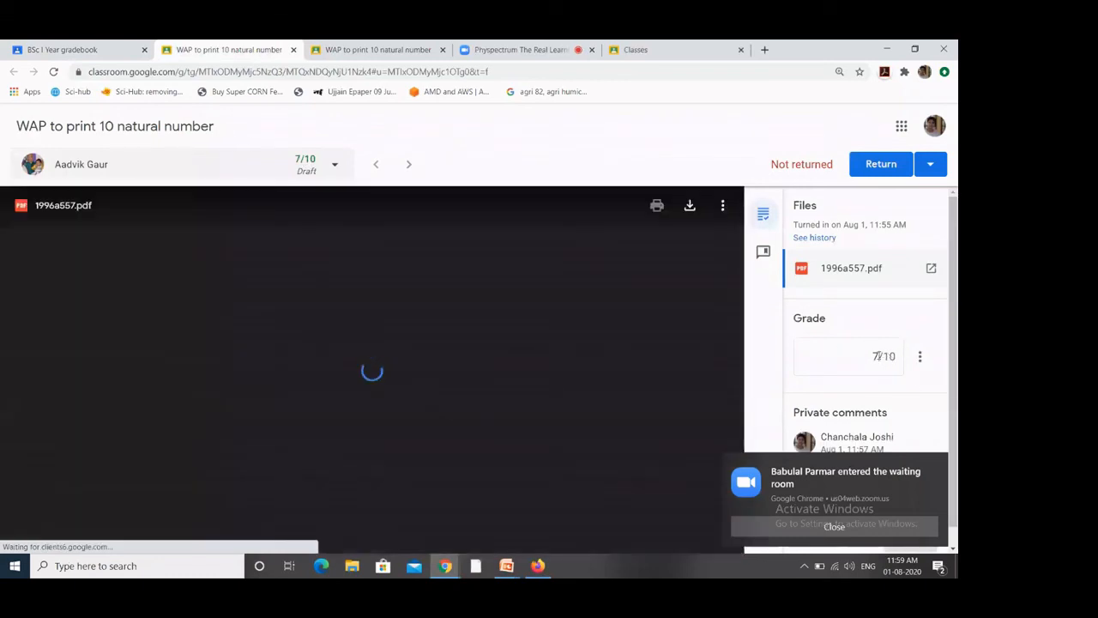
Step: Change the grade from 7 to 8 and return to the gradebook
click(876, 355)
key(BackSpace)
text(8)
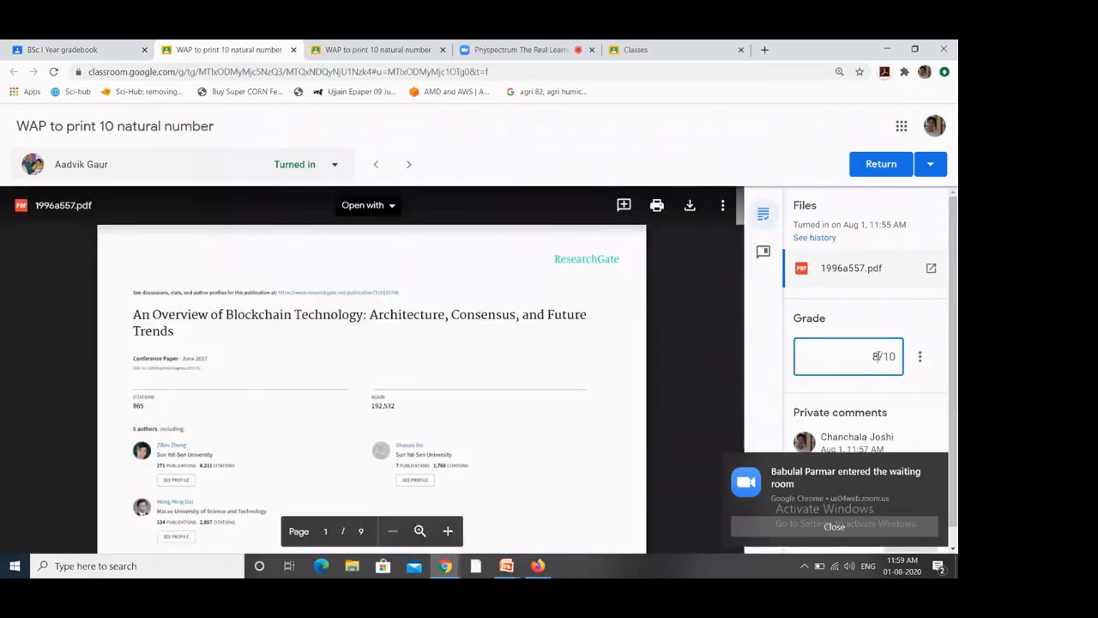
drag(876, 355, 858, 450)
click(865, 537)
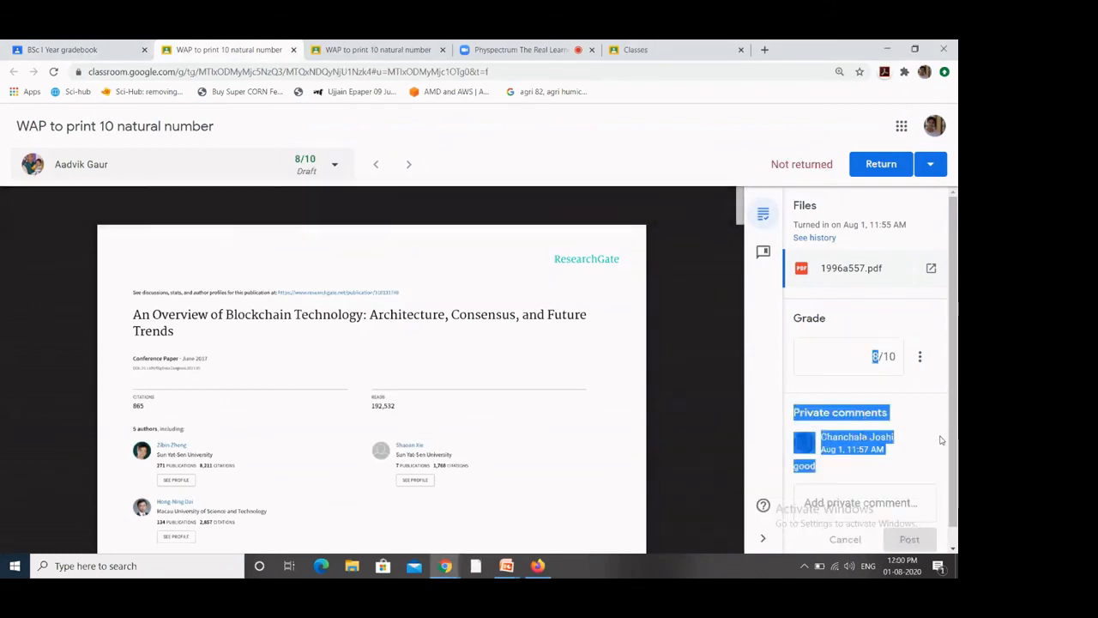
click(445, 228)
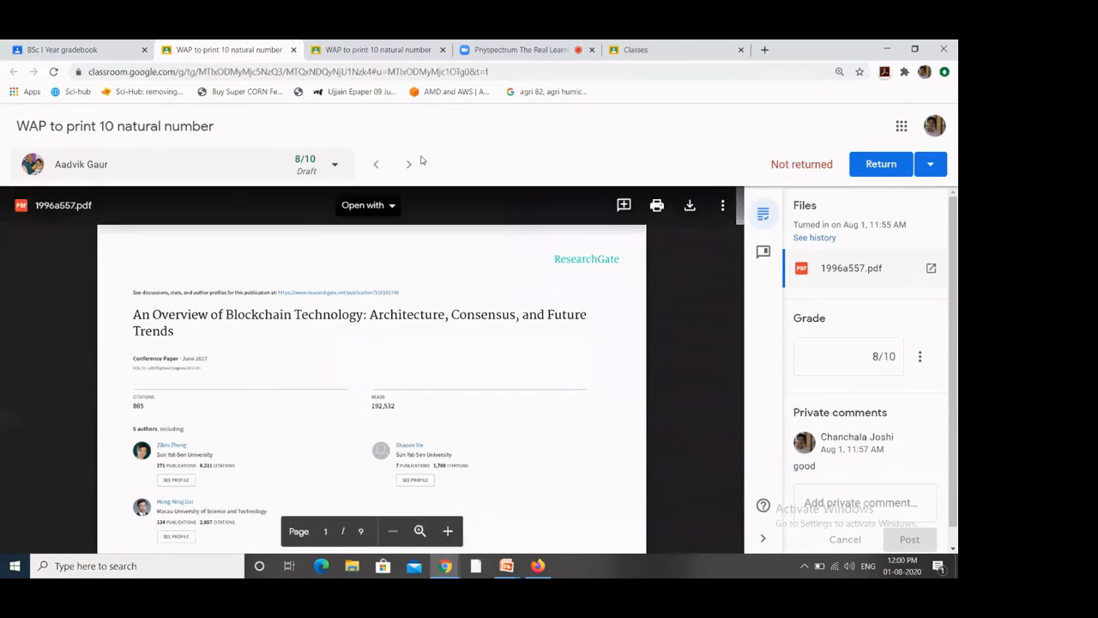
click(344, 51)
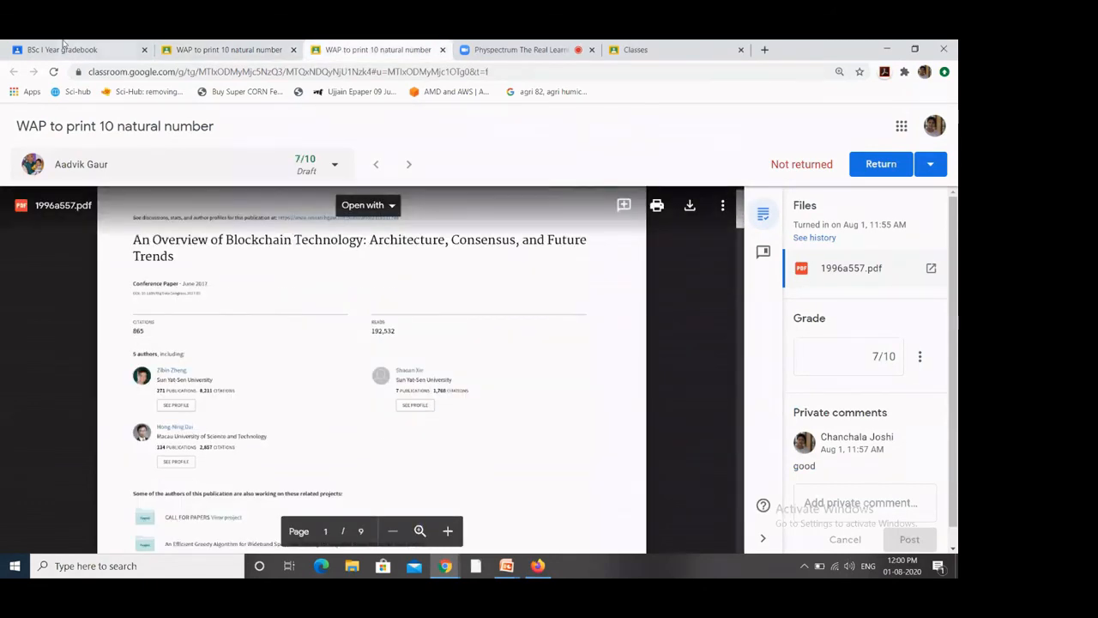
click(73, 49)
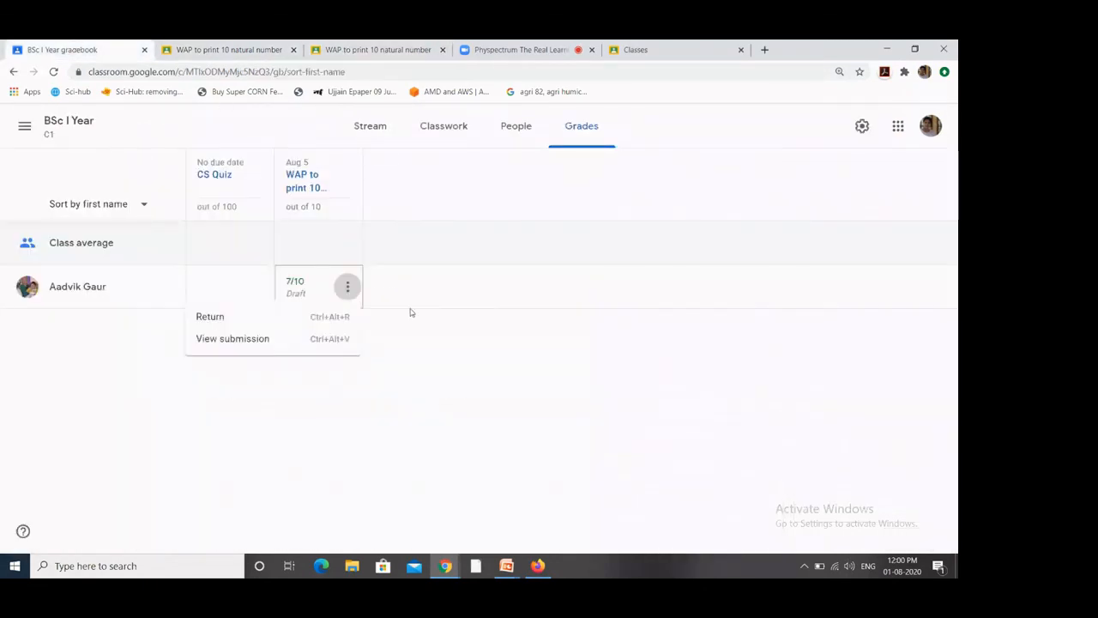
click(506, 566)
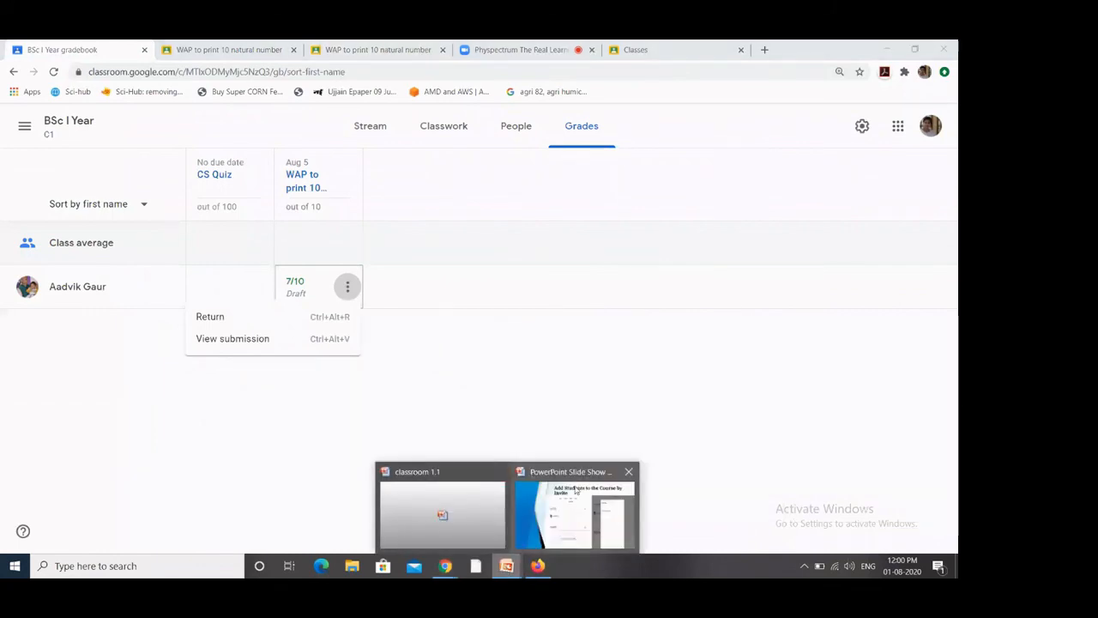
Step: Finish the classroom 1.1 slide show at the Thanks! slide and return to the gradebook
click(573, 502)
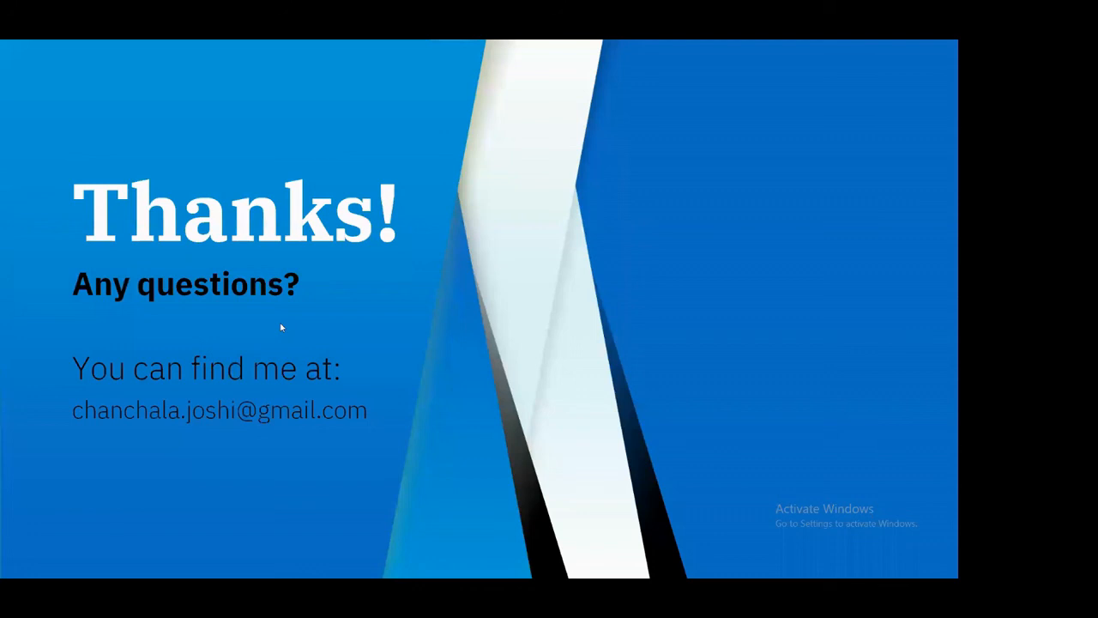
key(Escape)
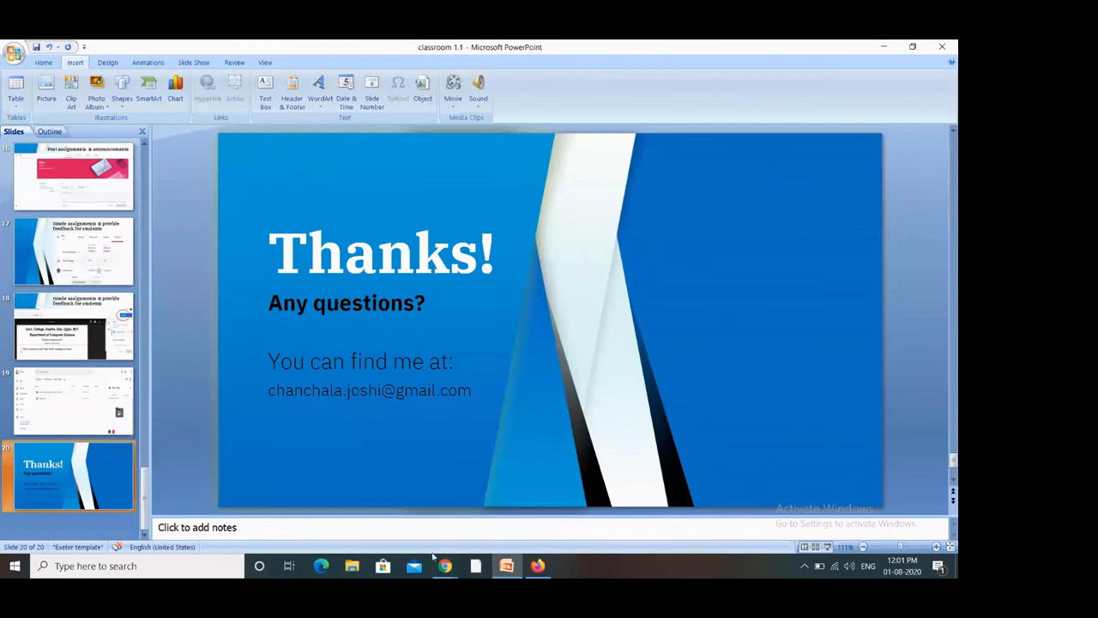
mouse_move(444, 568)
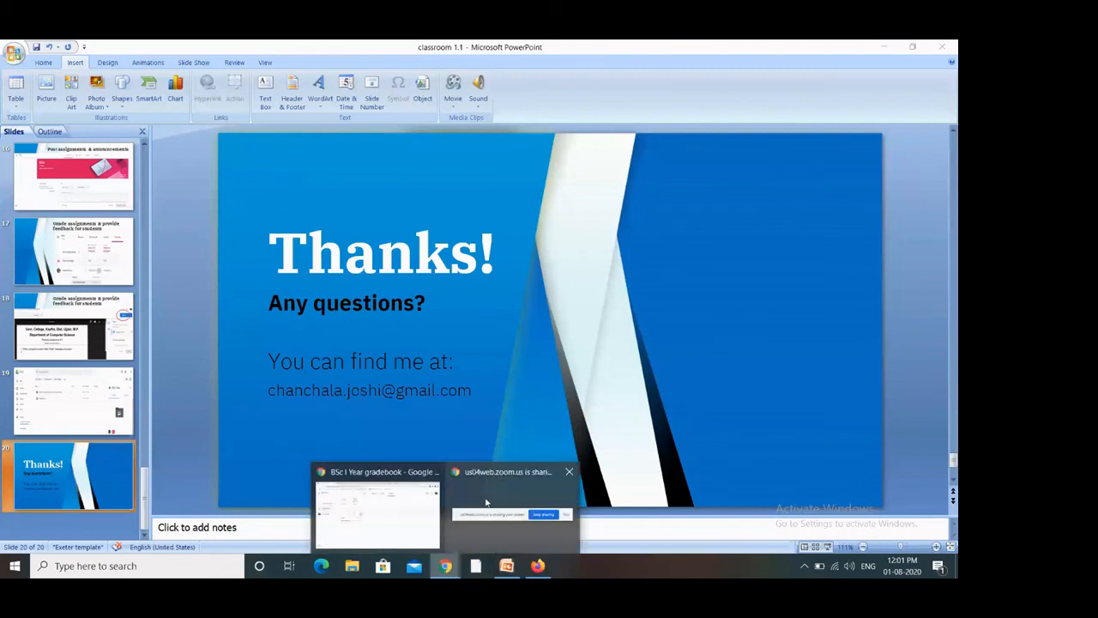
click(383, 497)
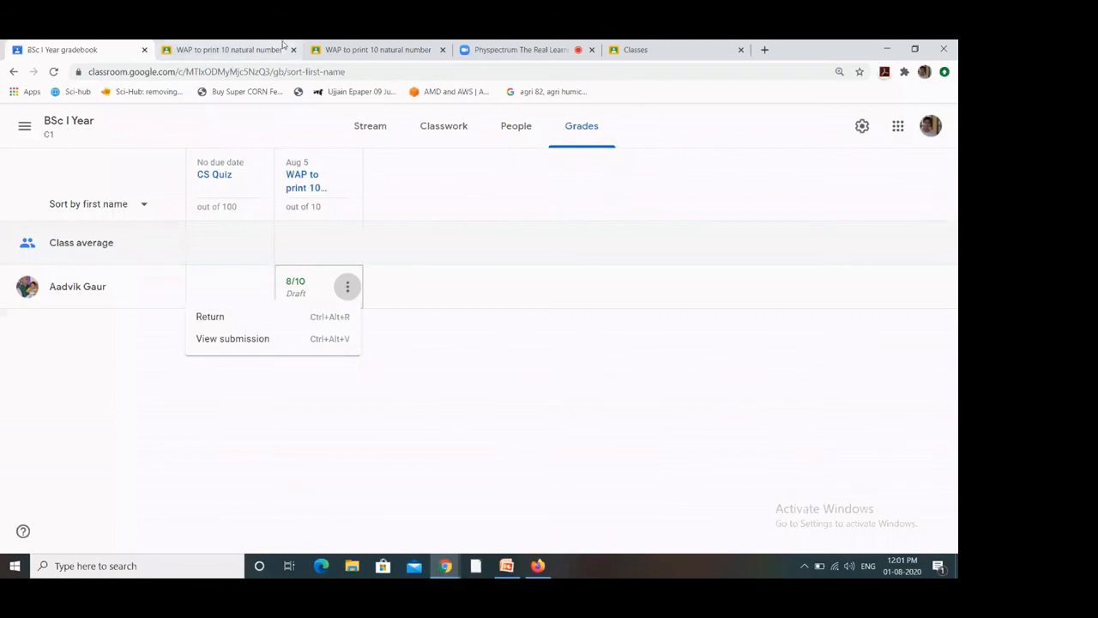
Step: Switch to the Physpectrum Zoom meeting tab
click(494, 49)
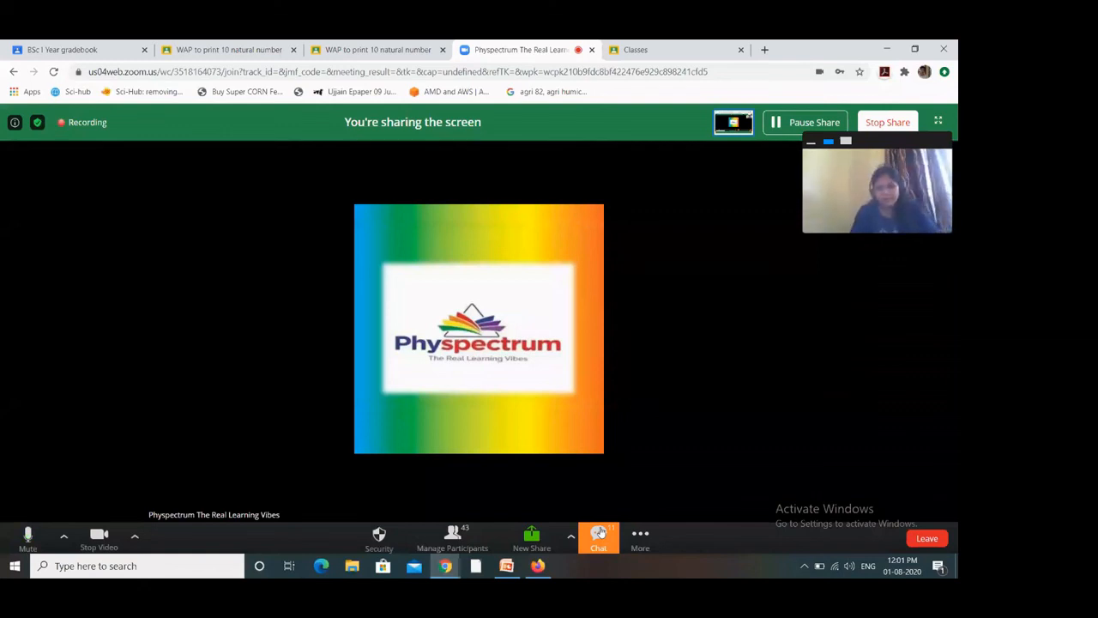
Step: Show Zoom's group chat panel and scroll back through attendees' replies like 'ok sir we will share it'
right_click(600, 530)
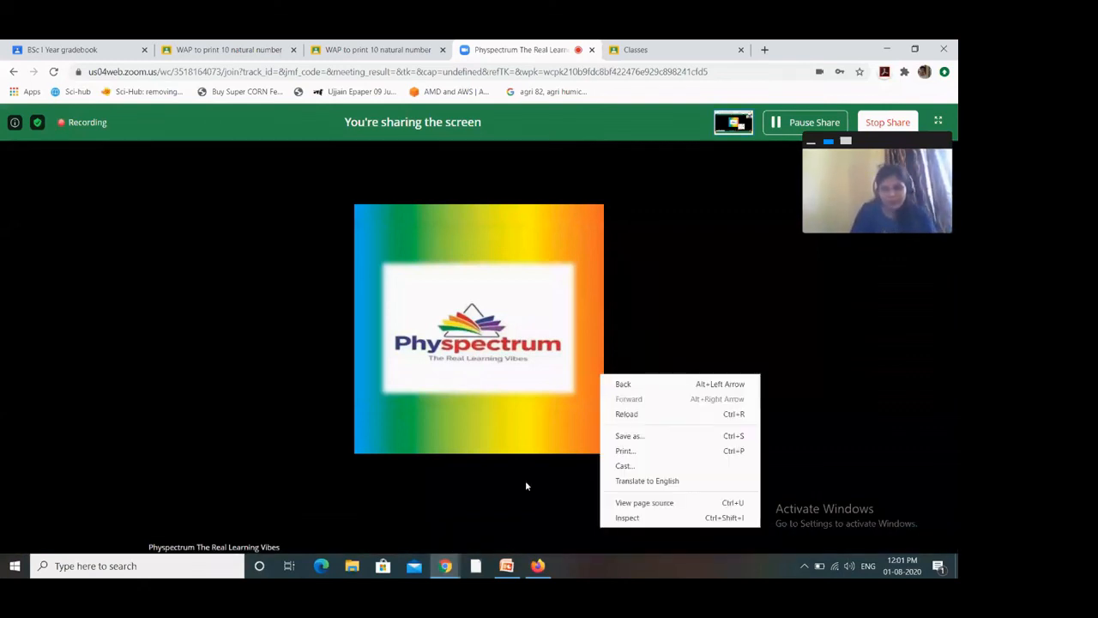
click(526, 486)
click(600, 537)
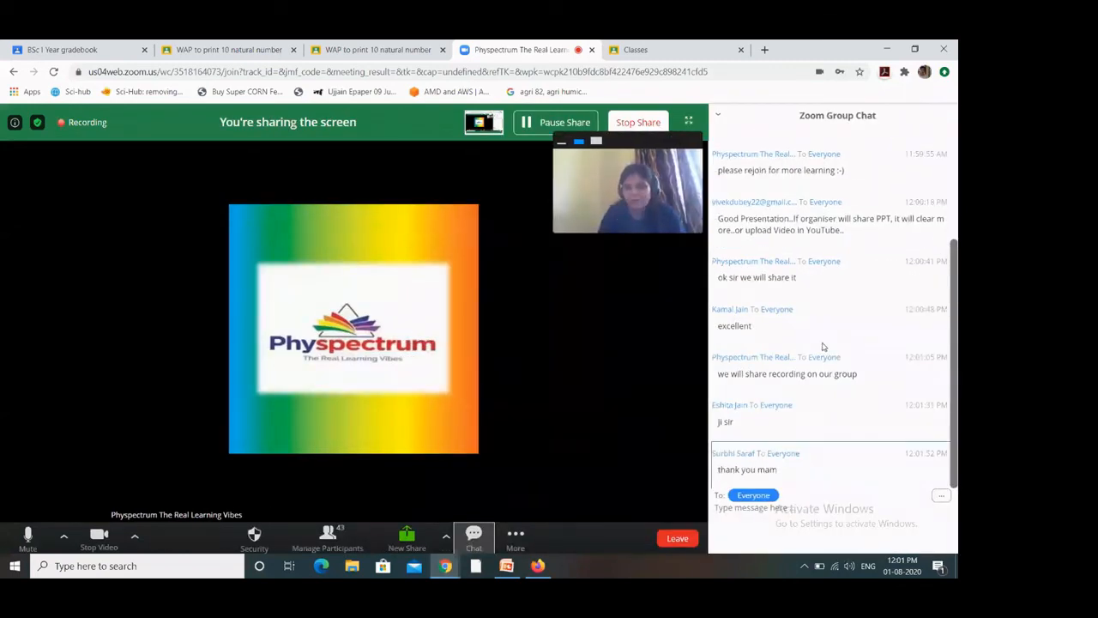
mouse_move(660, 314)
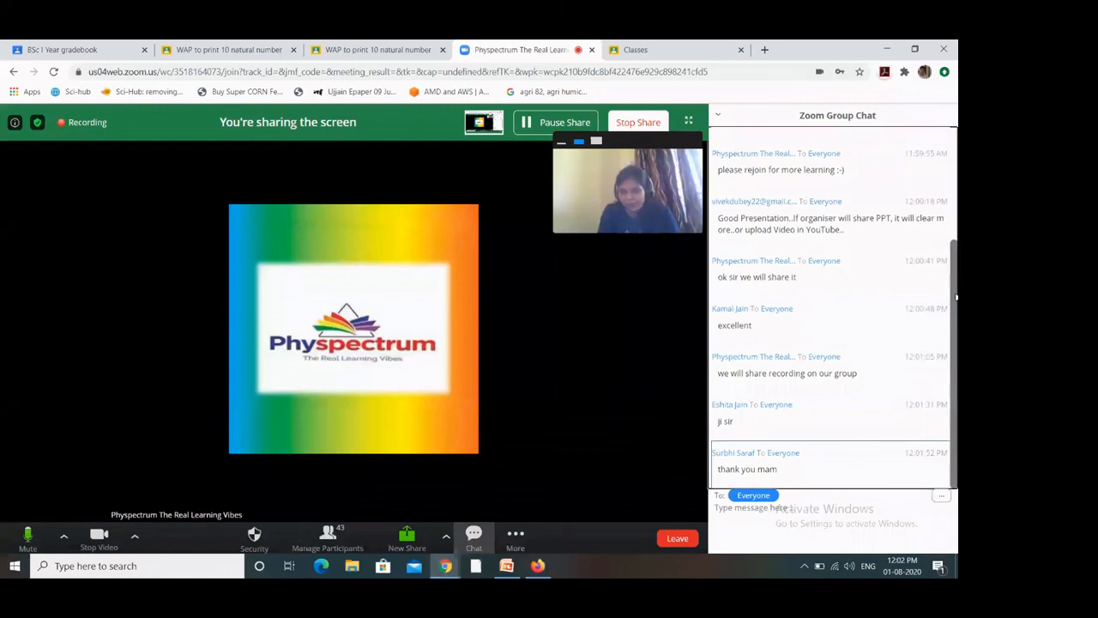
scroll(955, 273, up, 1)
scroll(954, 284, up, 3)
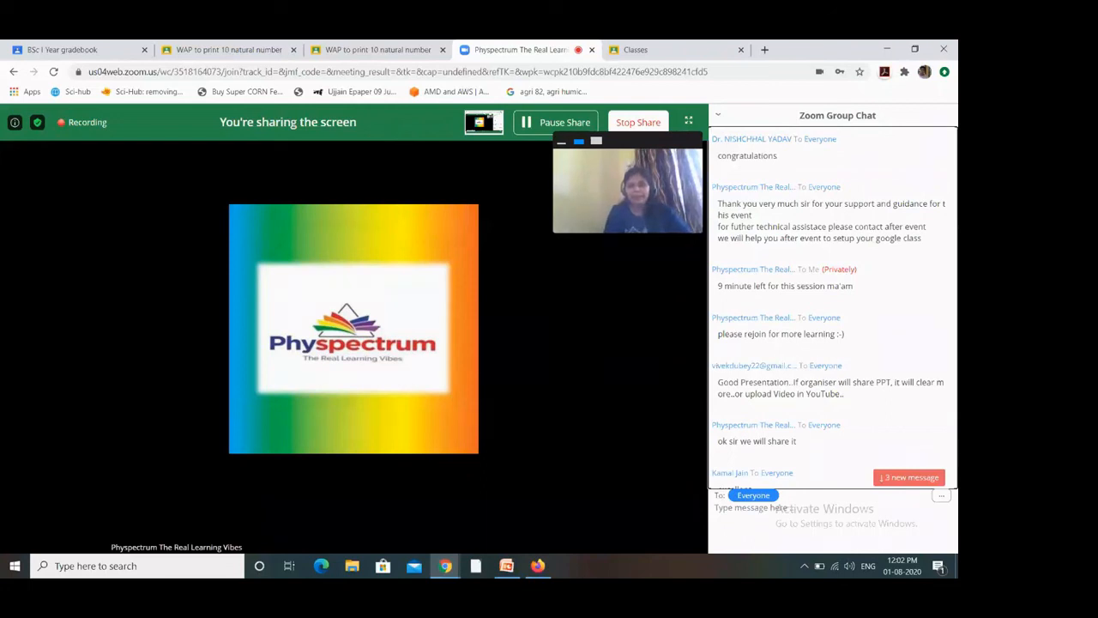
mouse_move(398, 124)
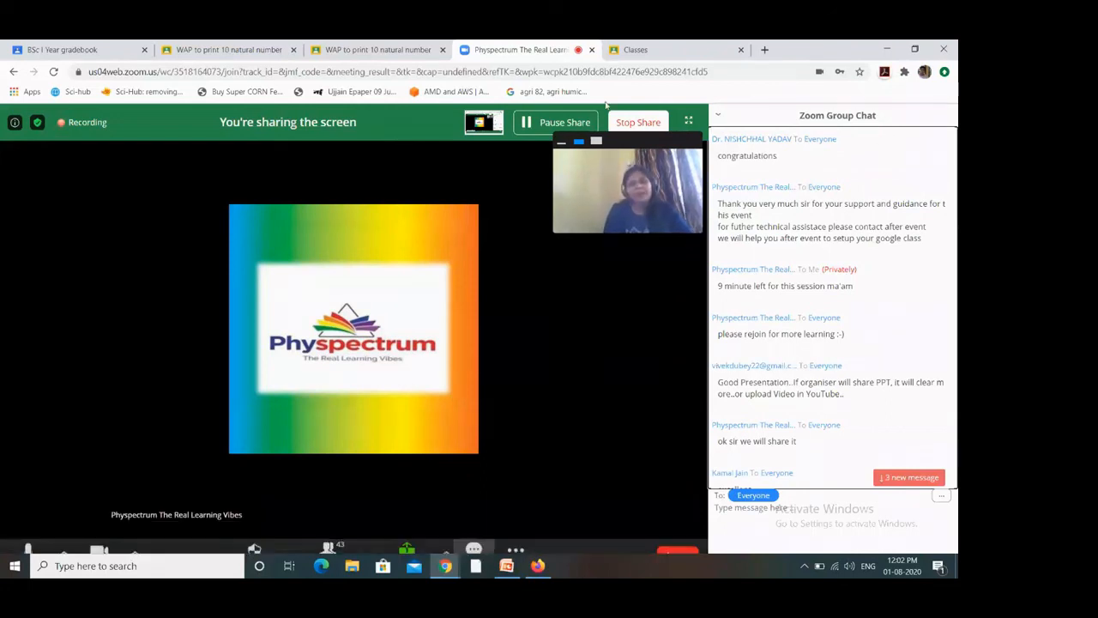